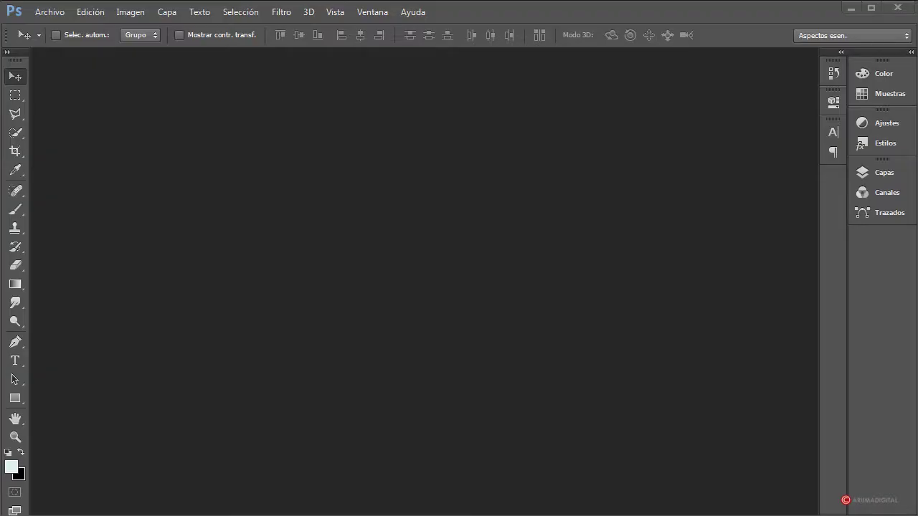
Open digital-art-268706_1920.jpg, milky-way-474931_1920.jpg and plume-226609_1920.jpg together from the Recursos folder
{"action": "left_click", "coordinate": [48, 16]}
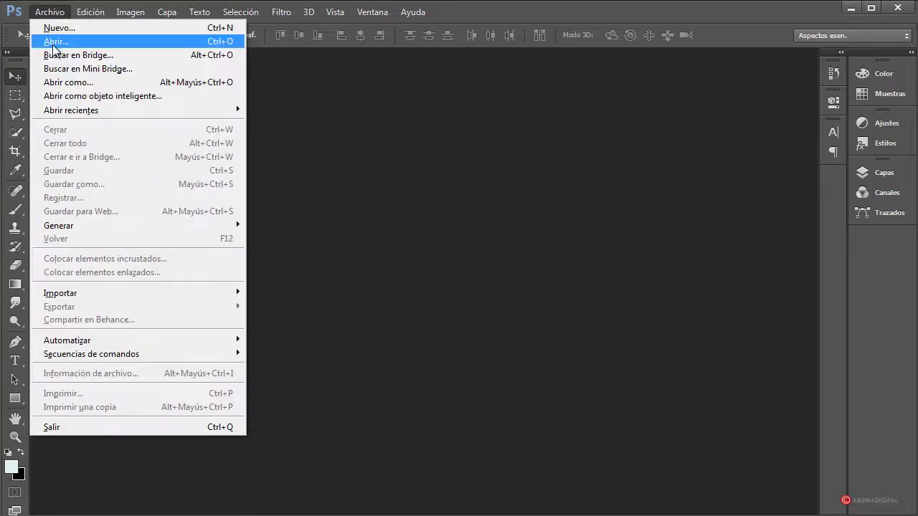
{"action": "left_click", "coordinate": [53, 40]}
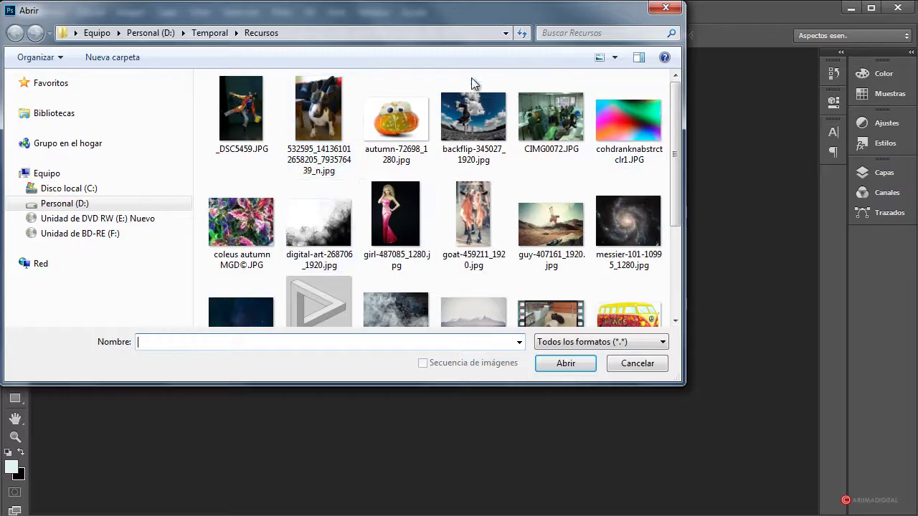
{"action": "left_click", "coordinate": [325, 223]}
{"action": "left_click_drag", "start_coordinate": [674, 199], "coordinate": [682, 243]}
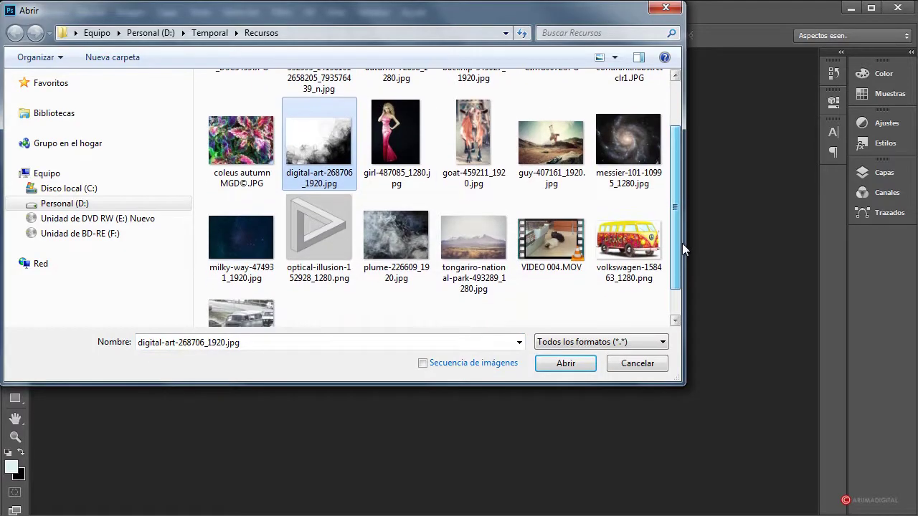
{"action": "left_click", "coordinate": [259, 252], "text": "ctrl"}
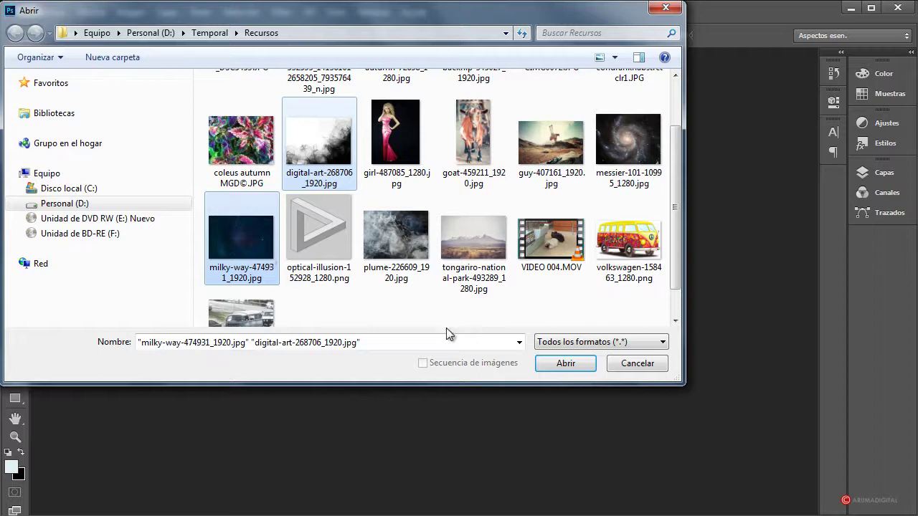
{"action": "left_click", "coordinate": [407, 253], "text": "ctrl"}
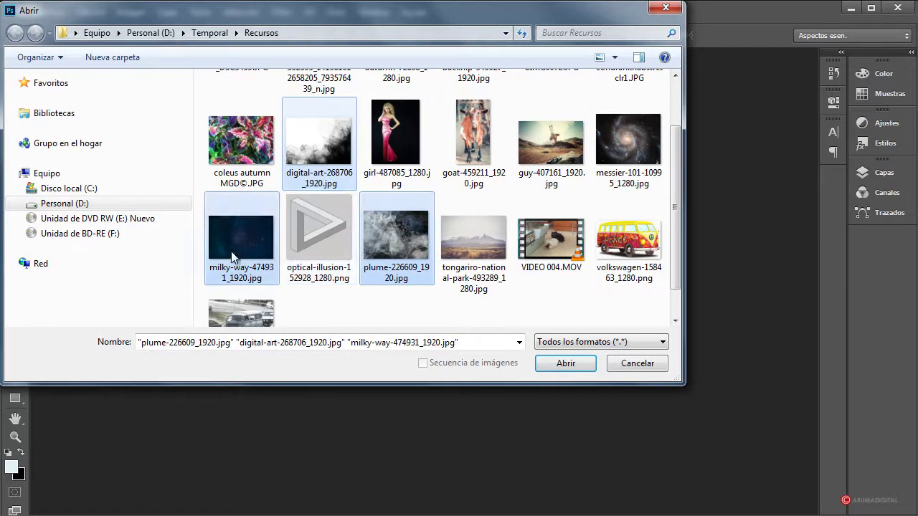
{"action": "mouse_move", "coordinate": [675, 268]}
{"action": "left_mouse_down"}
{"action": "mouse_move", "coordinate": [679, 224]}
{"action": "mouse_move", "coordinate": [683, 274]}
{"action": "left_mouse_up"}
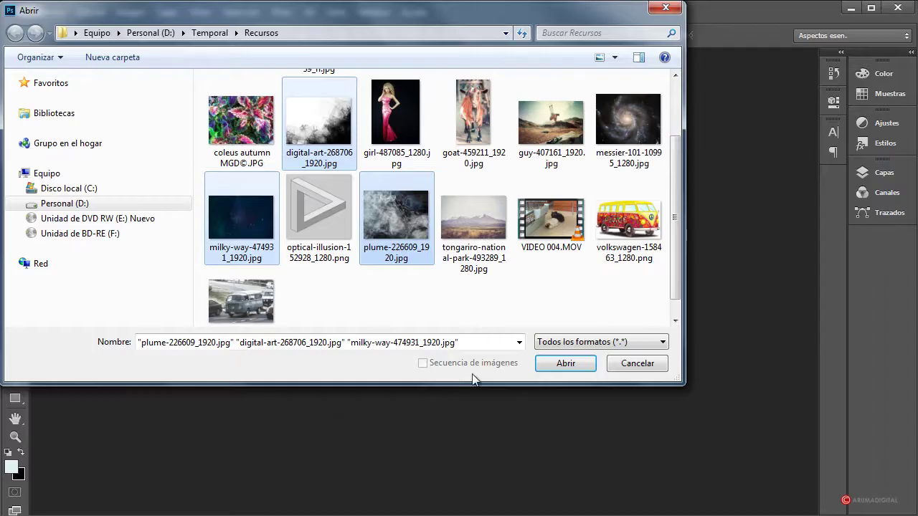
{"action": "left_click", "coordinate": [566, 363]}
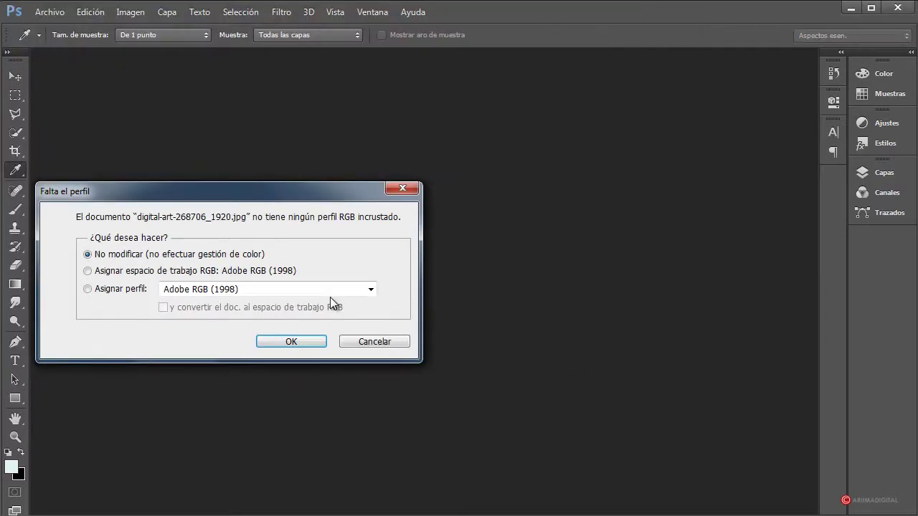
Open the images that lack an embedded RGB profile unmodified, without colour management
{"action": "left_click", "coordinate": [312, 342]}
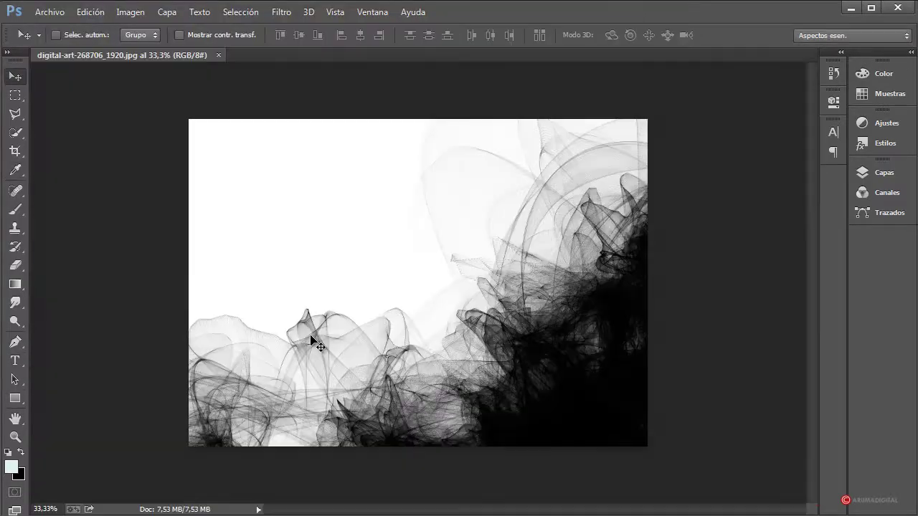
{"action": "left_click", "coordinate": [291, 343]}
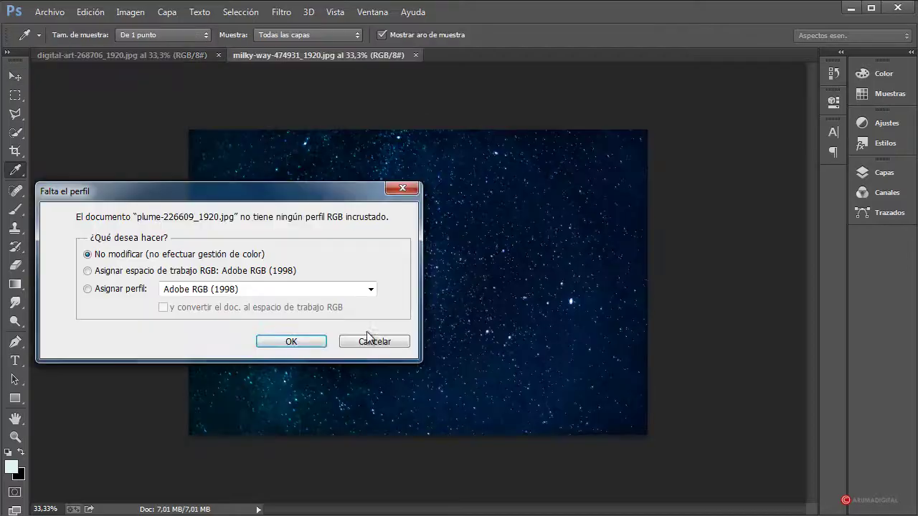
{"action": "left_click", "coordinate": [293, 341]}
Copy the plume smoke image into the milky-way document as a new layer and position it to cover the whole canvas
{"action": "key", "text": "v"}
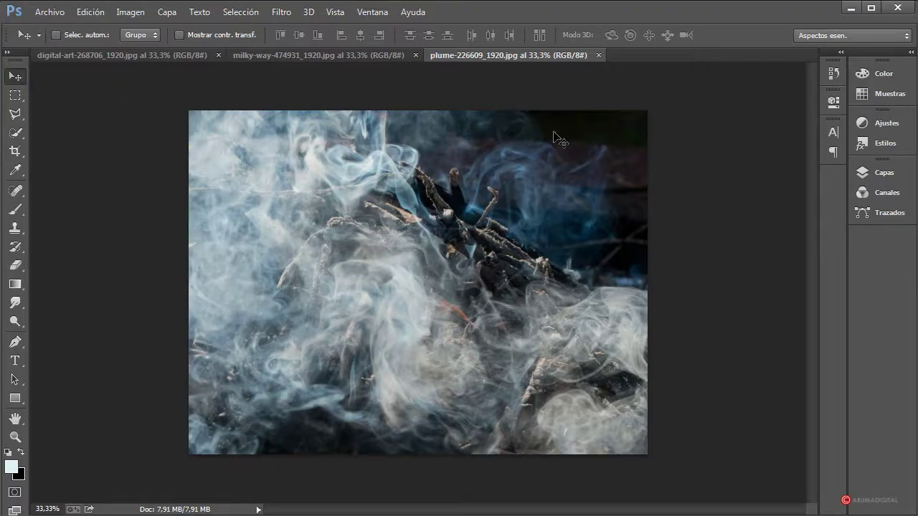
{"action": "left_click_drag", "start_coordinate": [363, 334], "coordinate": [281, 84]}
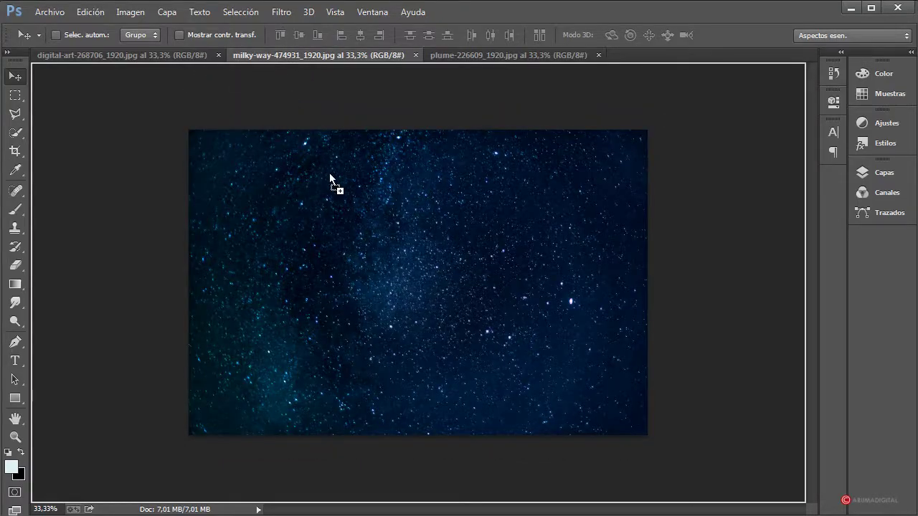
{"action": "left_click_drag", "start_coordinate": [380, 234], "coordinate": [380, 236]}
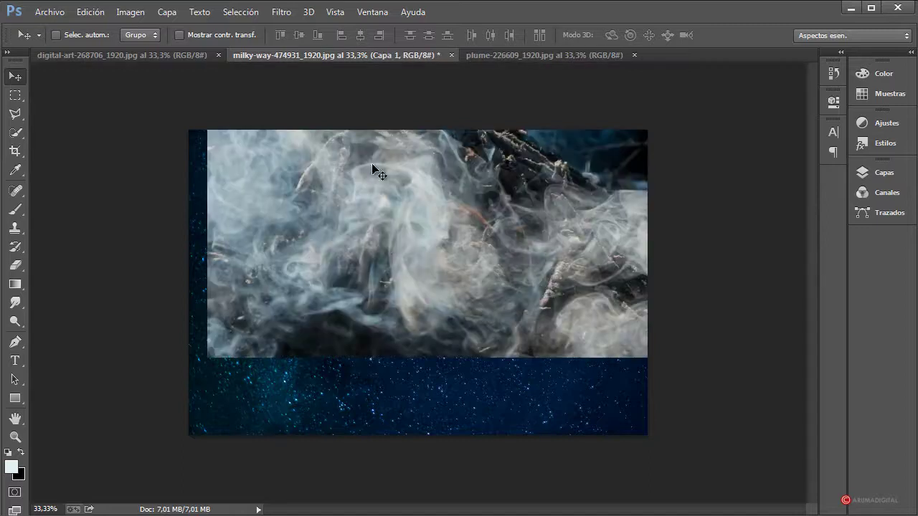
{"action": "left_click_drag", "start_coordinate": [428, 208], "coordinate": [420, 299]}
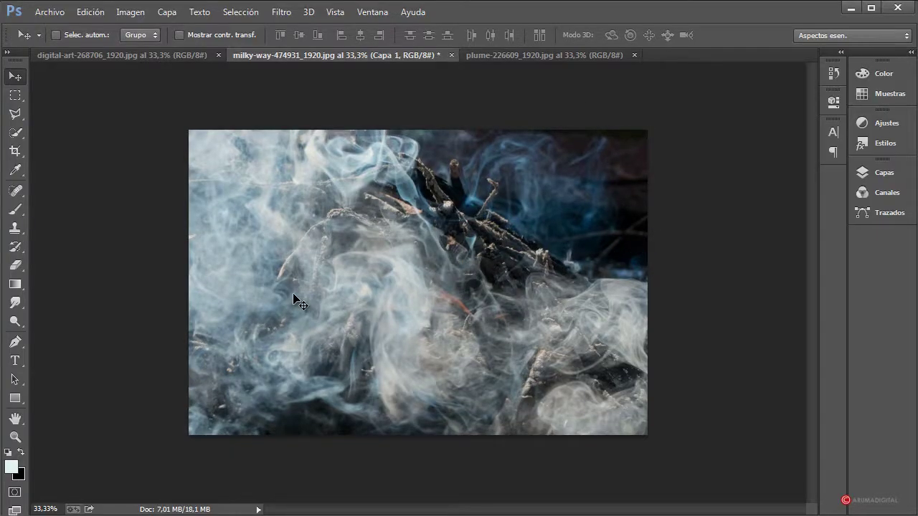
Set the smoke layer's blend mode to Sobreexponer color and its opacity to 88%
{"action": "left_click", "coordinate": [875, 175]}
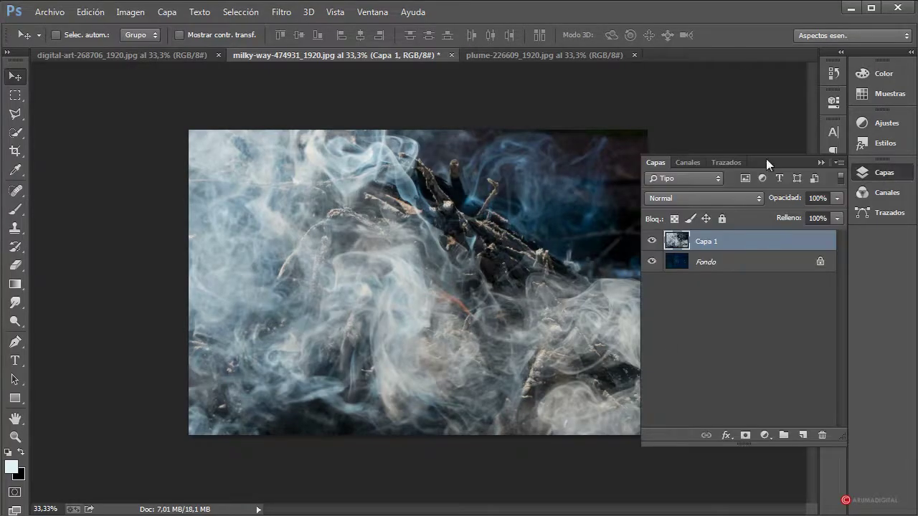
{"action": "left_click", "coordinate": [709, 196]}
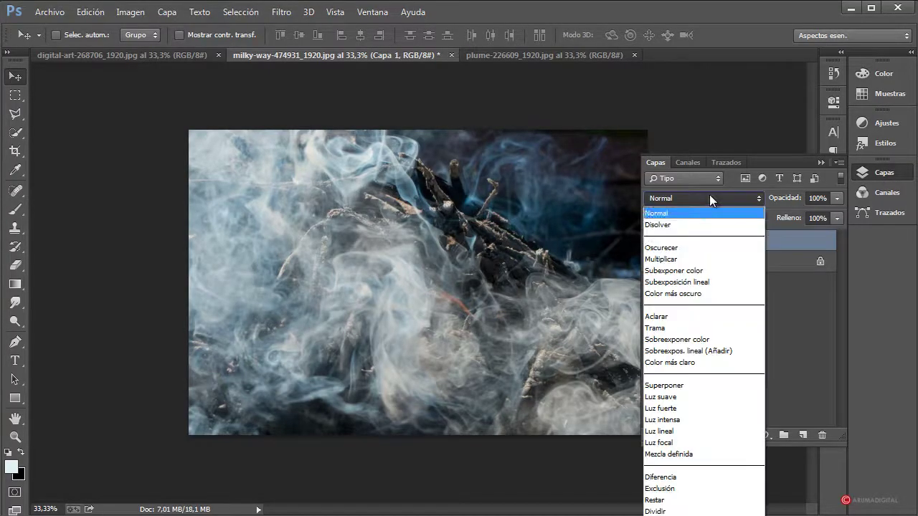
{"action": "left_click", "coordinate": [681, 340]}
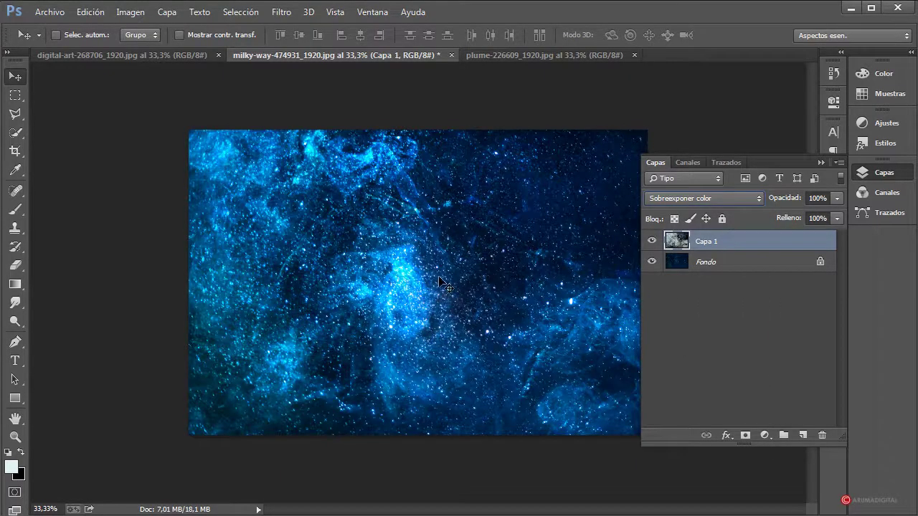
{"action": "left_click", "coordinate": [834, 199]}
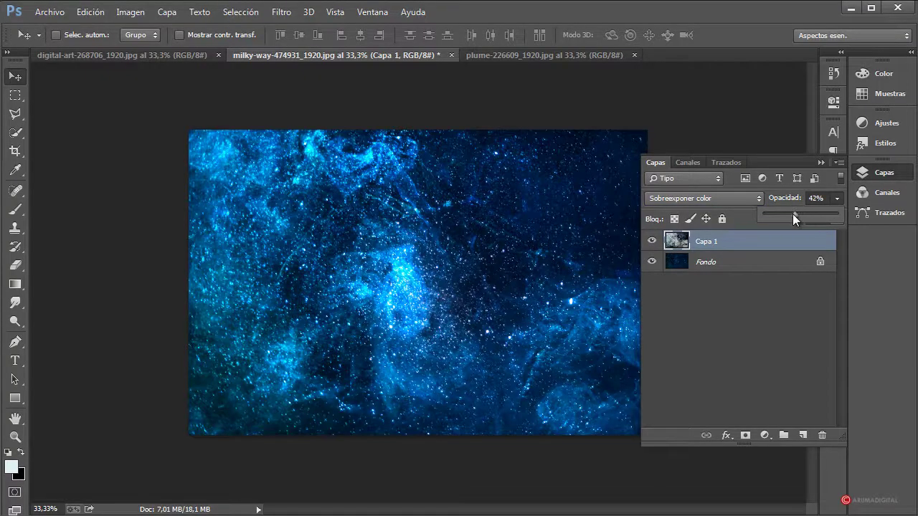
{"action": "left_click_drag", "start_coordinate": [804, 215], "coordinate": [831, 217]}
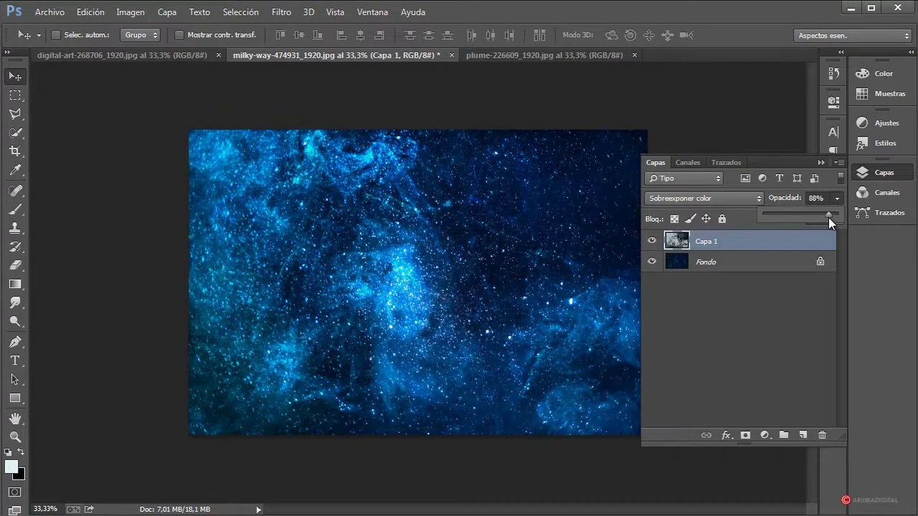
Add an empty layer directly above Fondo and fill it with a diagonal linear Violeta, naranja gradient from lower left to upper right
{"action": "left_click", "coordinate": [767, 262]}
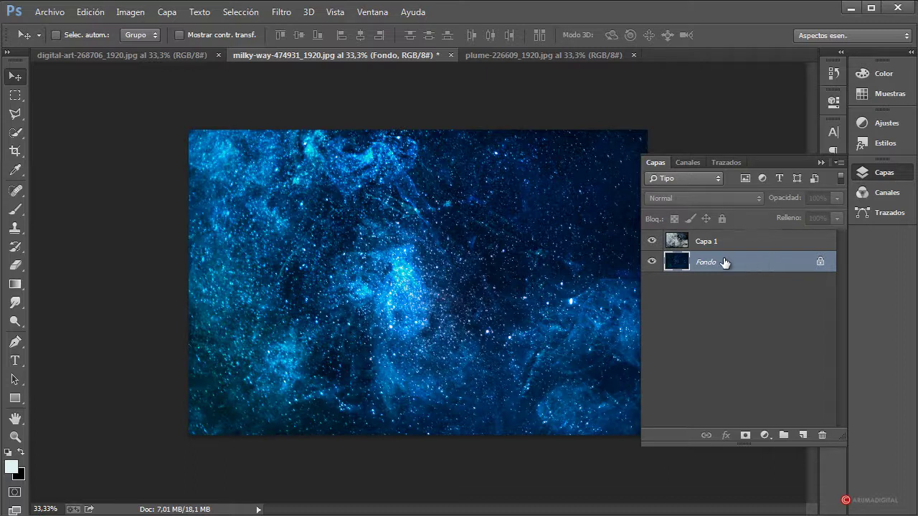
{"action": "left_click", "coordinate": [803, 438]}
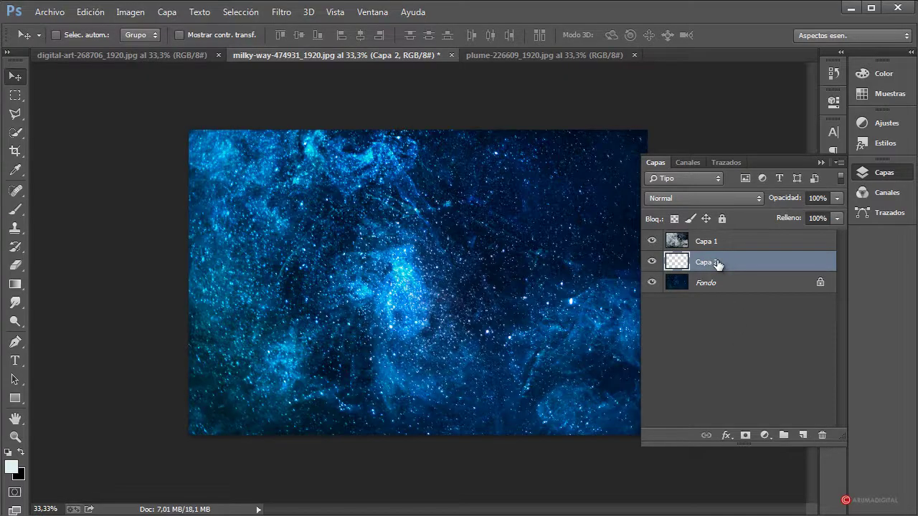
{"action": "left_click", "coordinate": [16, 285]}
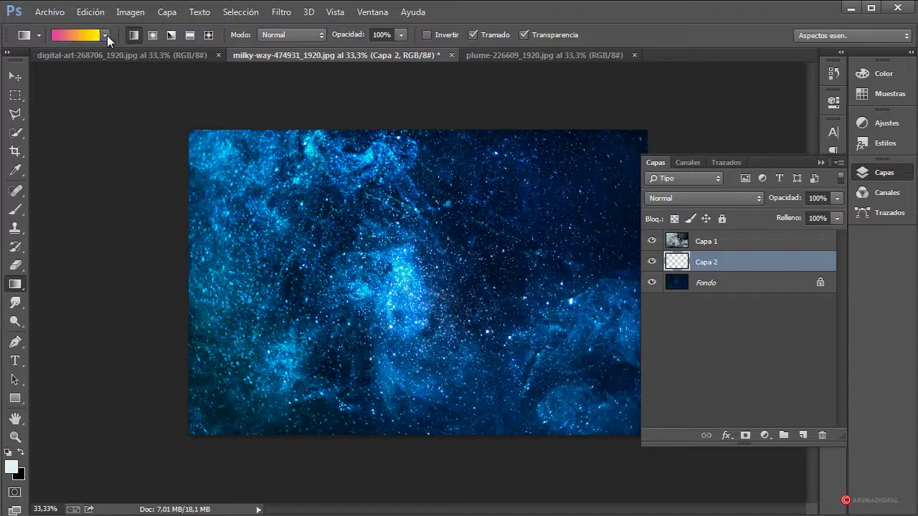
{"action": "left_click", "coordinate": [90, 36]}
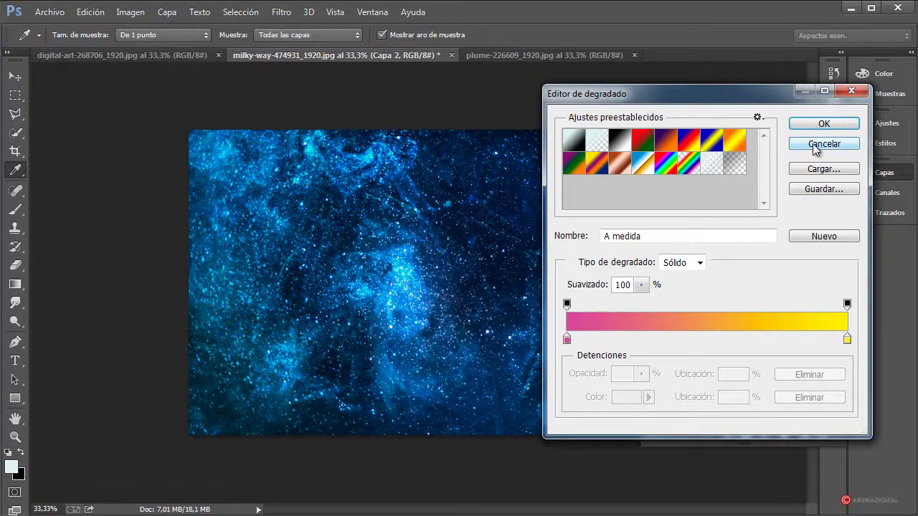
{"action": "left_click", "coordinate": [662, 147]}
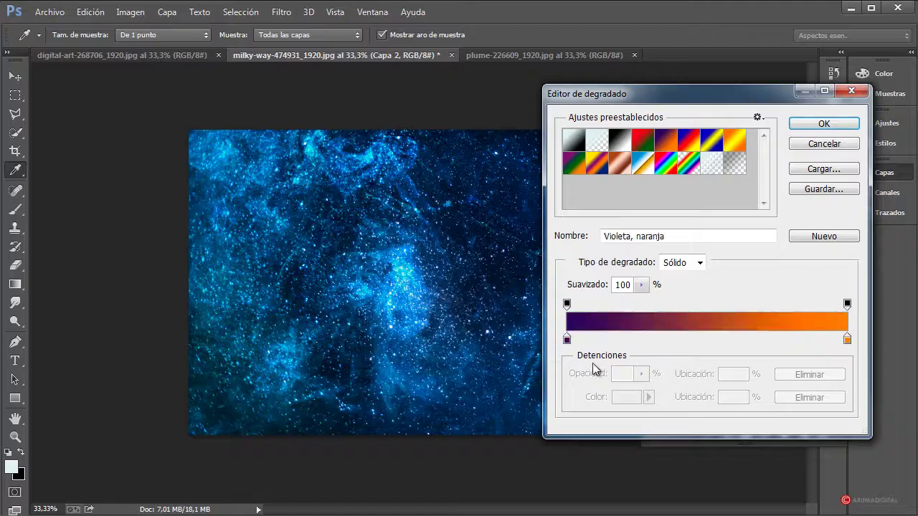
{"action": "left_click", "coordinate": [566, 338]}
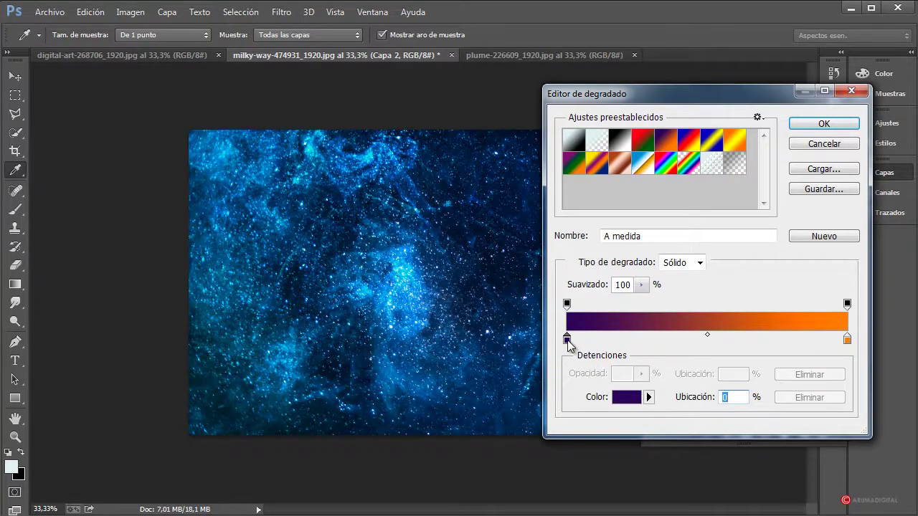
{"action": "double_click", "coordinate": [567, 339]}
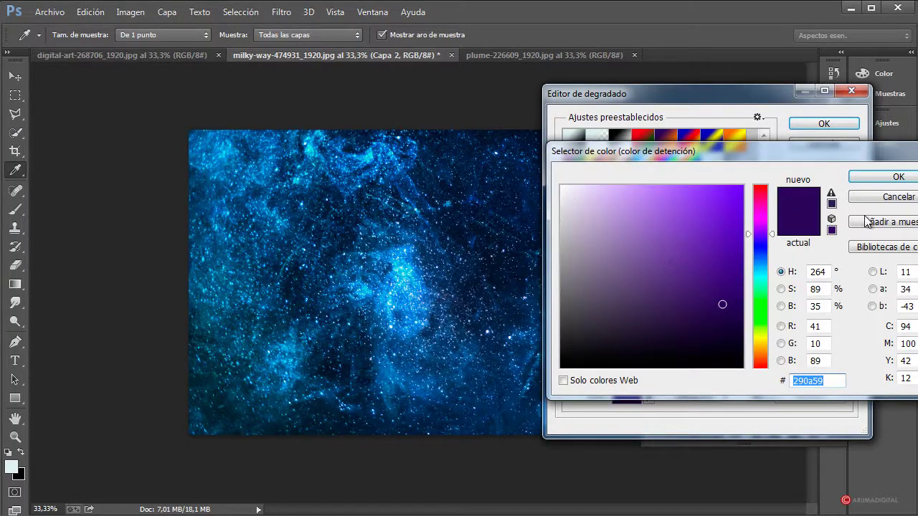
{"action": "left_click", "coordinate": [871, 176]}
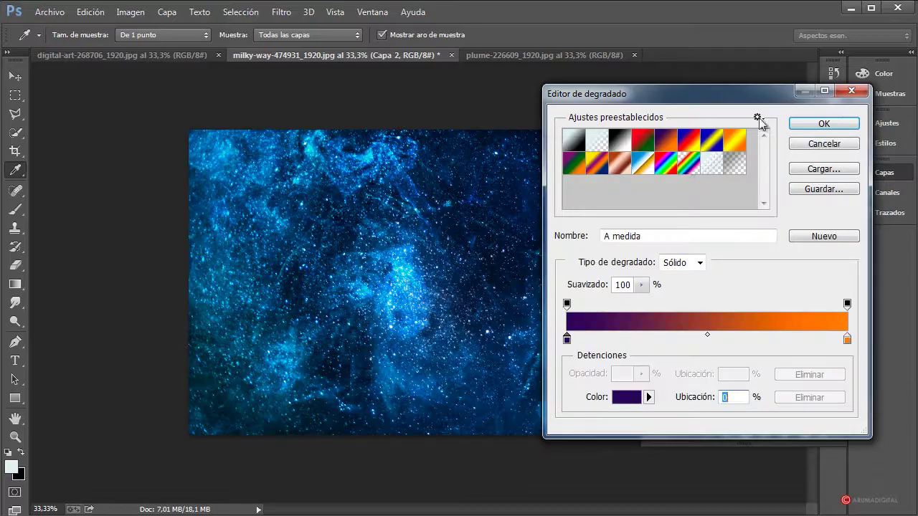
{"action": "left_click", "coordinate": [821, 125]}
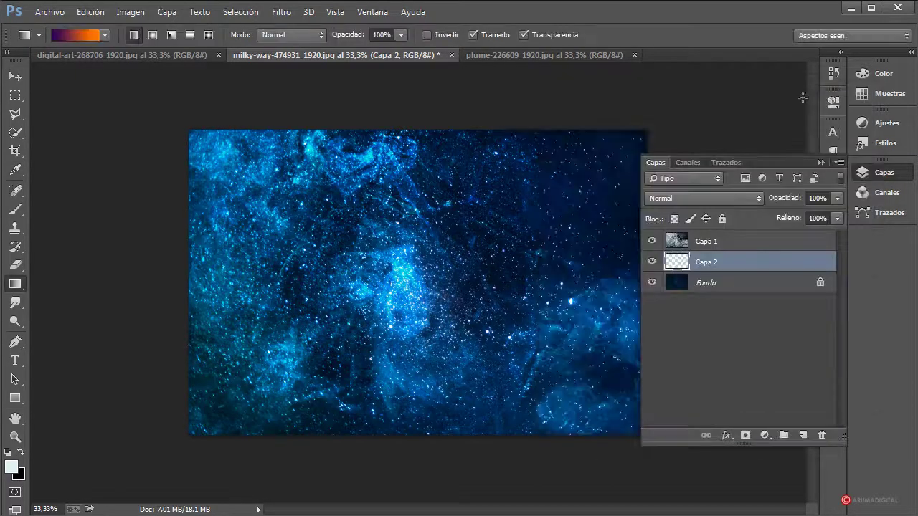
{"action": "left_click_drag", "start_coordinate": [262, 370], "coordinate": [531, 223]}
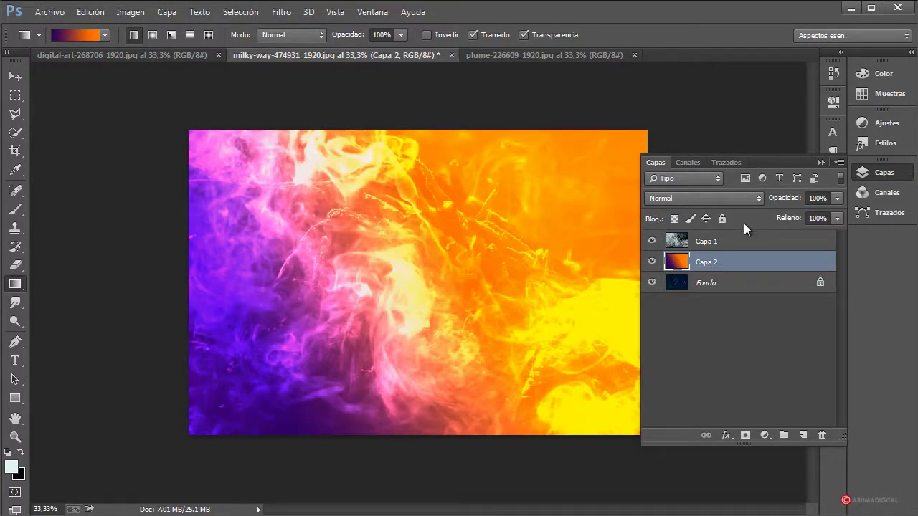
Try the Luz suave, Luz fuerte, Luz intensa, Luz lineal and Superponer blend modes on the gradient layer Capa 2
{"action": "left_click", "coordinate": [692, 198]}
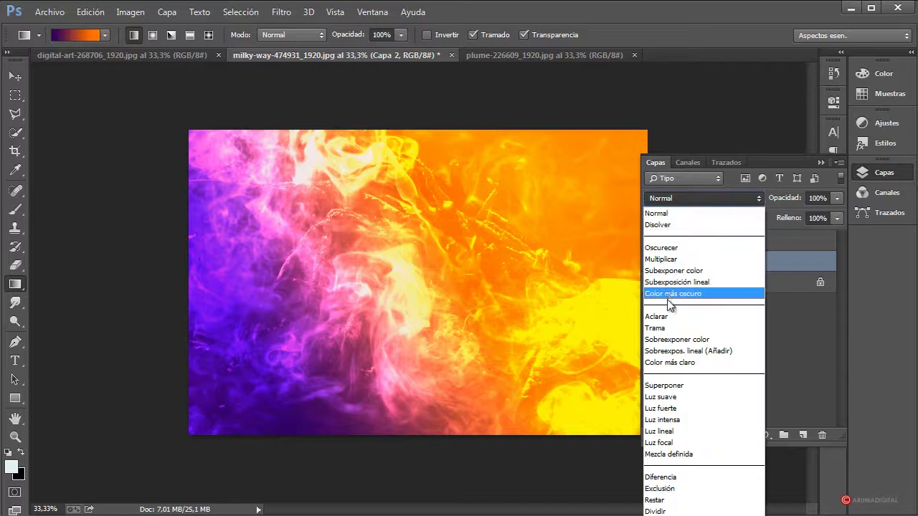
{"action": "left_click", "coordinate": [671, 398]}
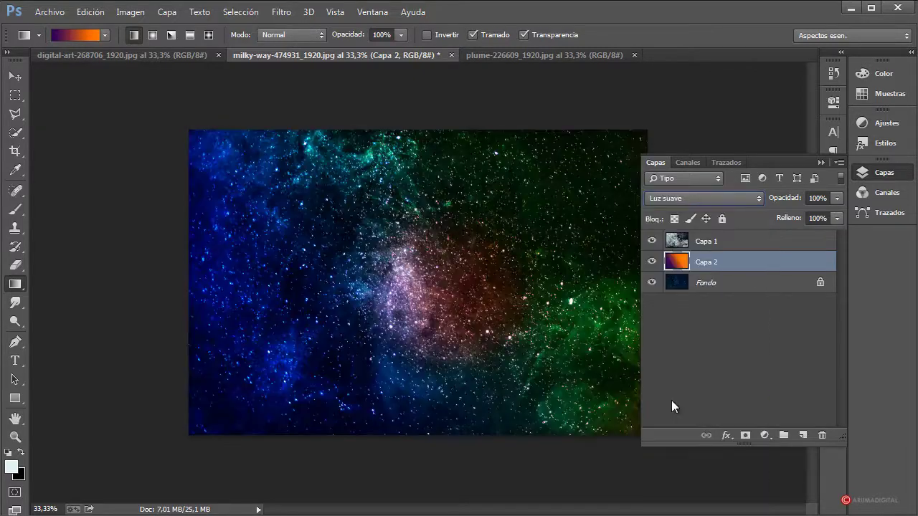
{"action": "left_click", "coordinate": [706, 197]}
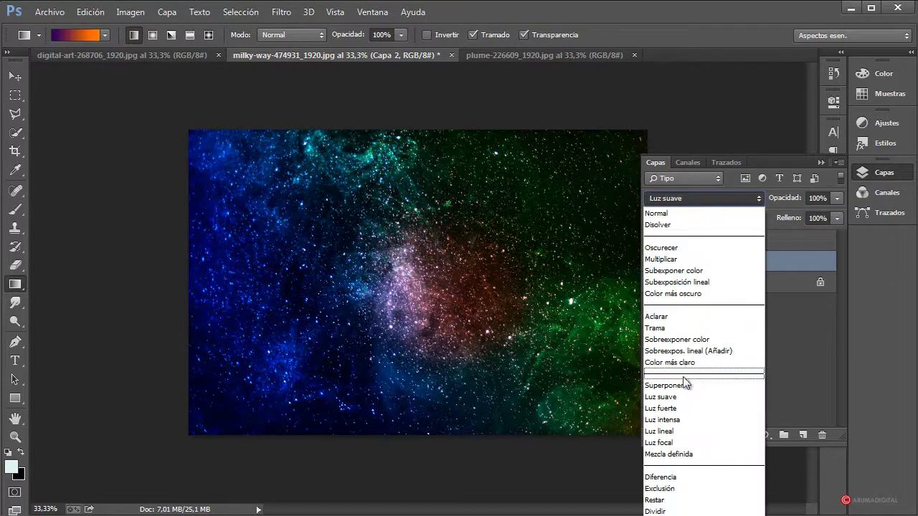
{"action": "left_click", "coordinate": [668, 411]}
{"action": "left_click", "coordinate": [706, 197]}
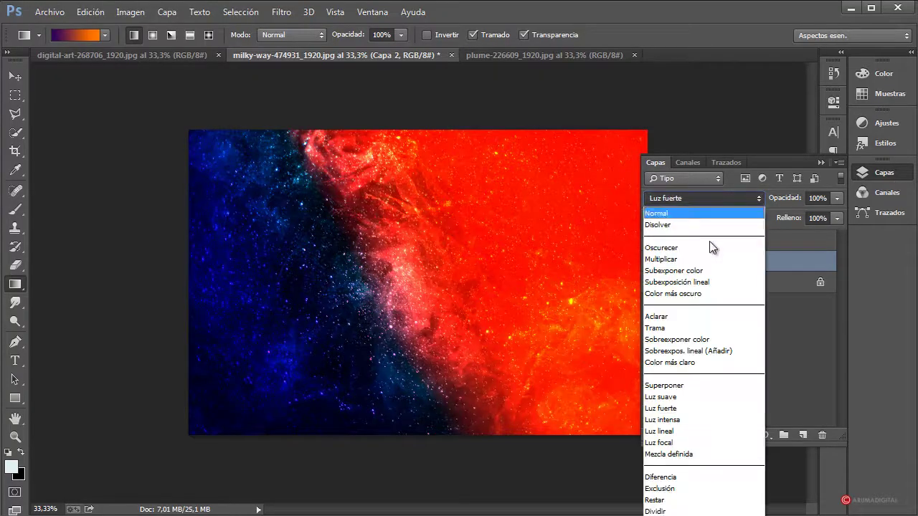
{"action": "left_click", "coordinate": [675, 419]}
{"action": "left_click", "coordinate": [706, 198]}
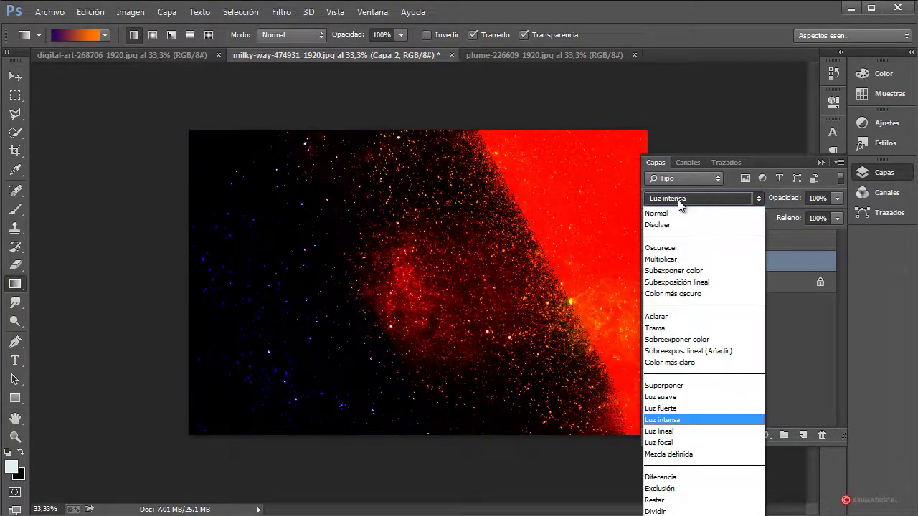
{"action": "left_click", "coordinate": [660, 431]}
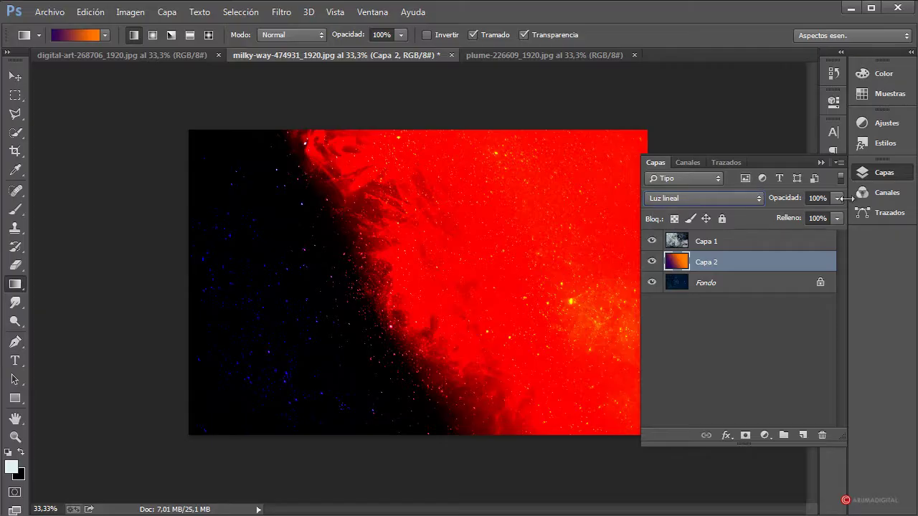
{"action": "left_click", "coordinate": [730, 199]}
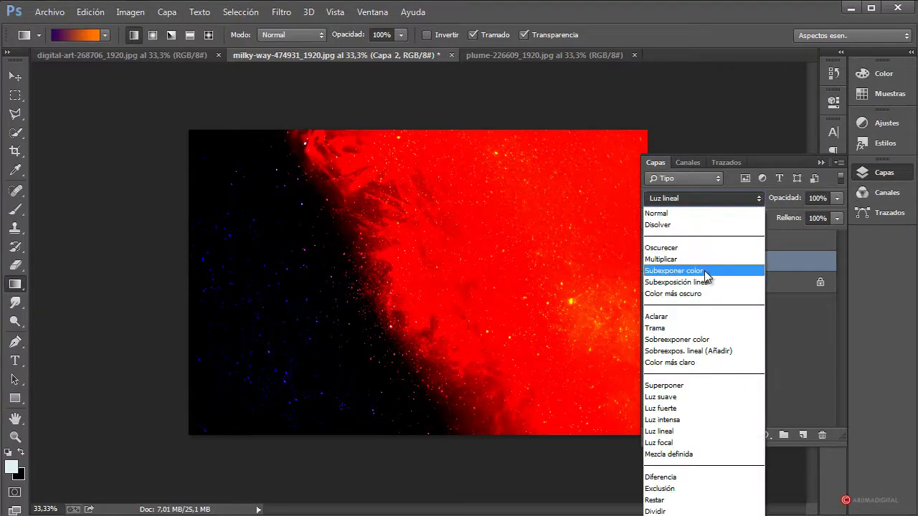
{"action": "left_click", "coordinate": [659, 380]}
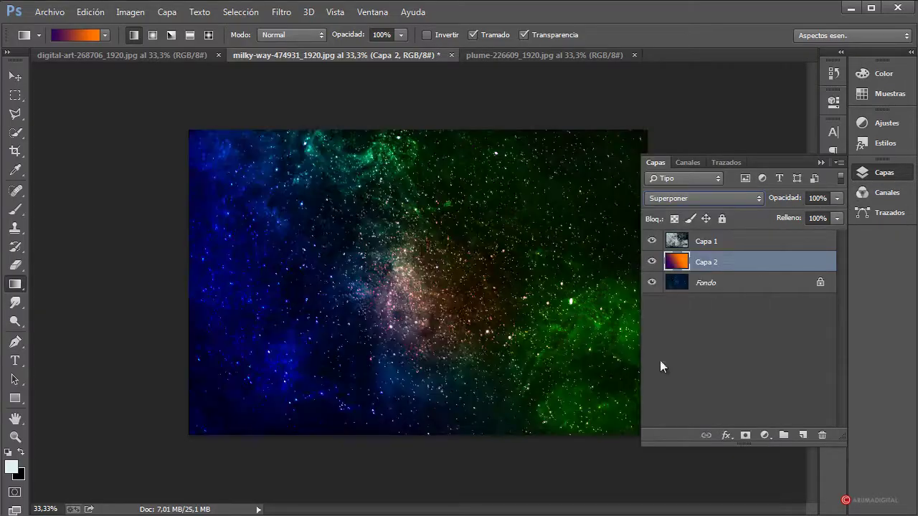
{"action": "left_click", "coordinate": [721, 199]}
{"action": "left_click", "coordinate": [679, 391]}
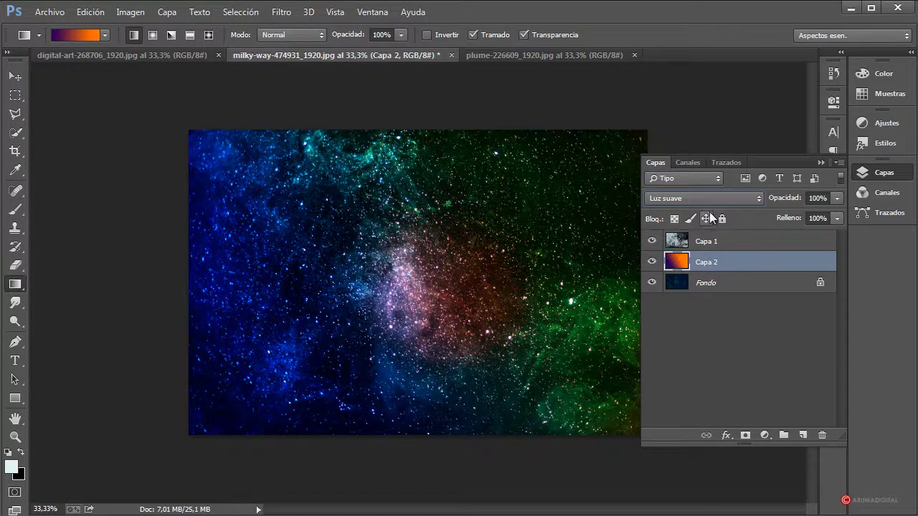
Set the gradient layer Capa 2 to the Luz fuerte blend mode with 22% opacity
{"action": "left_click", "coordinate": [712, 201]}
{"action": "left_click", "coordinate": [683, 410]}
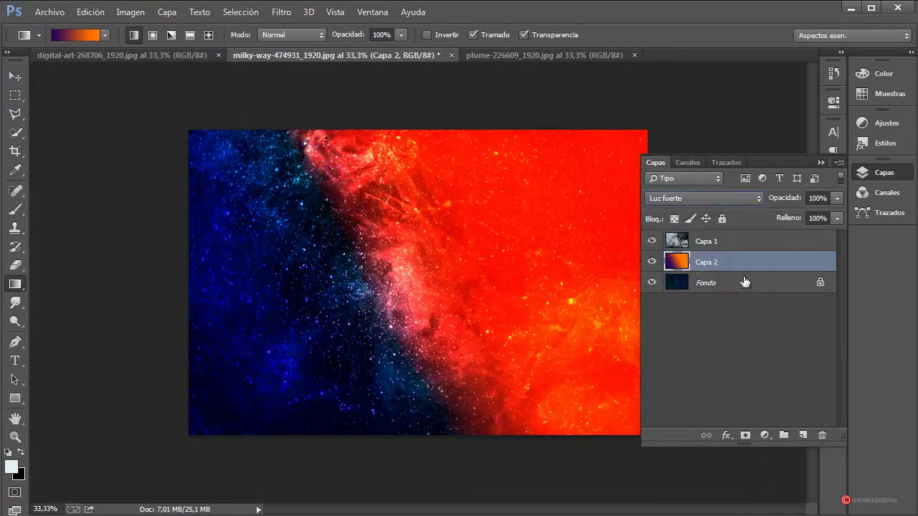
{"action": "left_click_drag", "start_coordinate": [837, 198], "coordinate": [779, 219]}
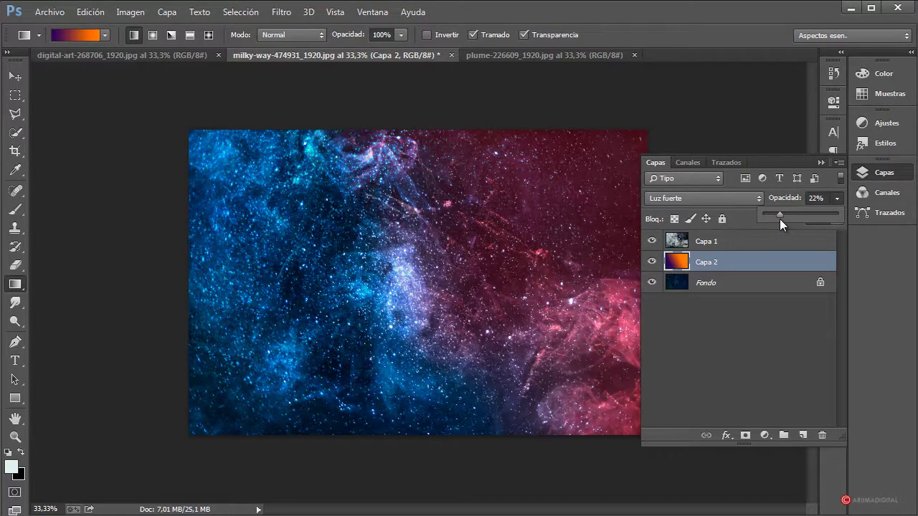
{"action": "left_click", "coordinate": [719, 266]}
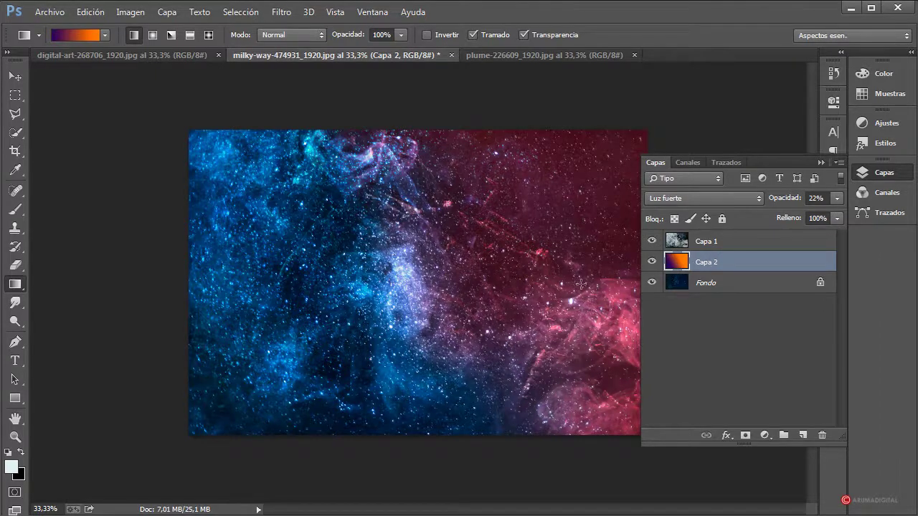
Add a pale colour stop at 48% of the gradient and refill Capa 2 with it diagonally from lower left to upper right
{"action": "left_click", "coordinate": [71, 35]}
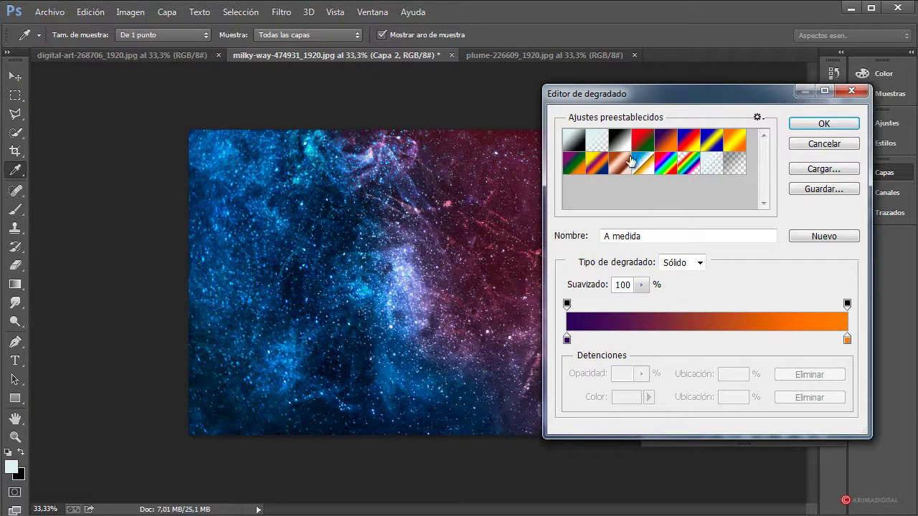
{"action": "left_click", "coordinate": [702, 339]}
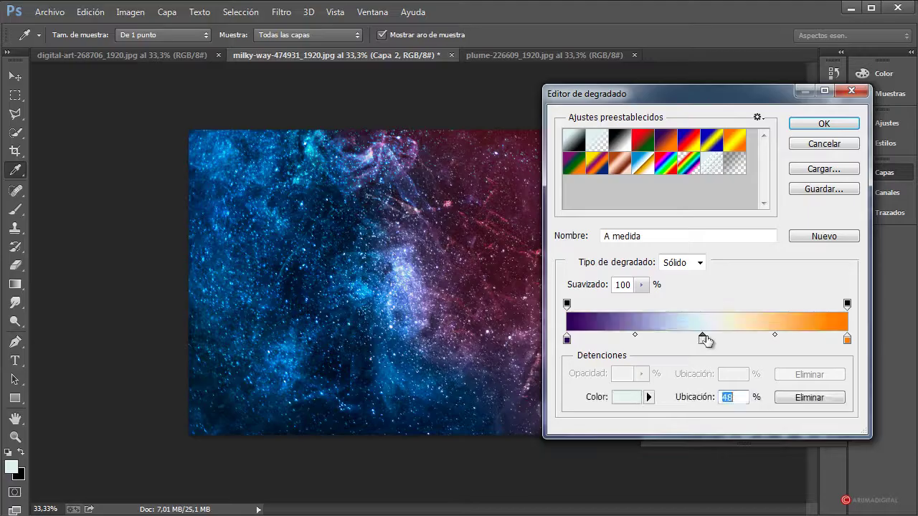
{"action": "left_click", "coordinate": [823, 124]}
{"action": "left_click_drag", "start_coordinate": [308, 222], "coordinate": [513, 329]}
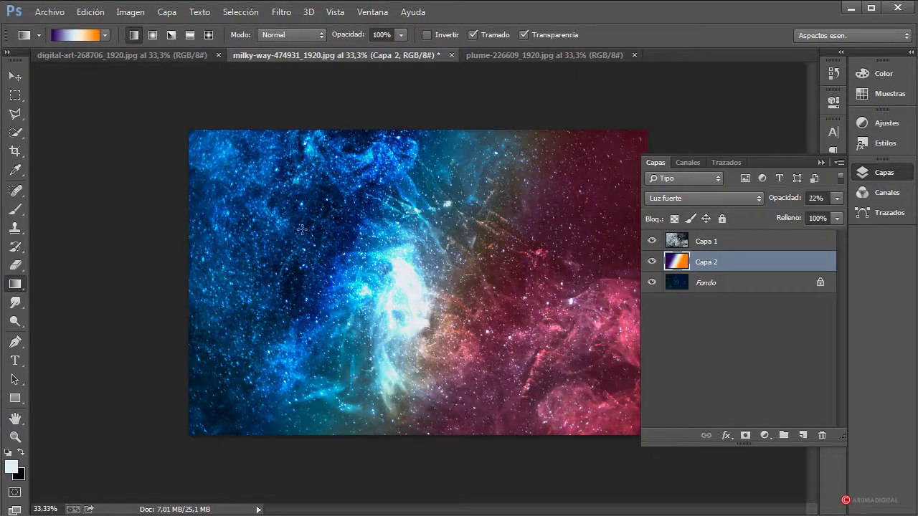
{"action": "left_click_drag", "start_coordinate": [286, 313], "coordinate": [603, 213]}
{"action": "left_click_drag", "start_coordinate": [304, 328], "coordinate": [455, 161]}
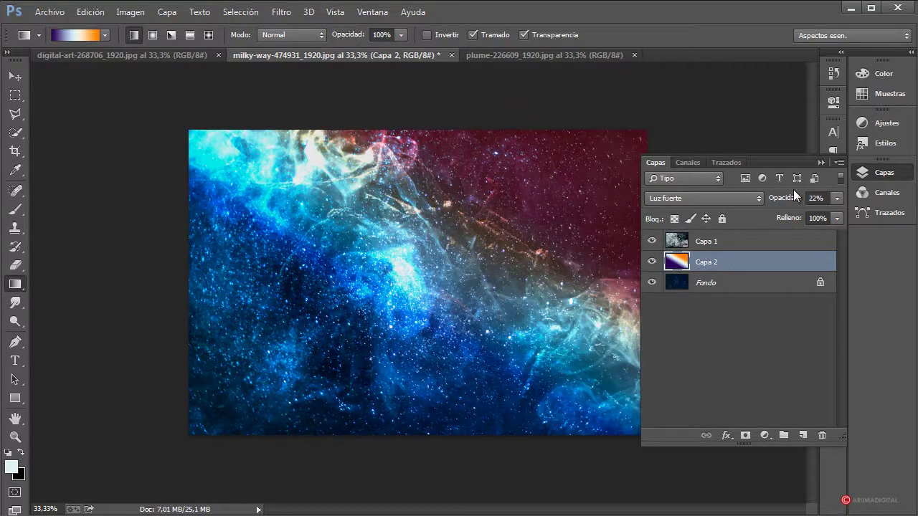
Try Capa 2 with 21% opacity, in Superponer mode raised to 74% opacity, and in Luz suave mode
{"action": "left_click", "coordinate": [836, 198]}
{"action": "left_click_drag", "start_coordinate": [782, 216], "coordinate": [782, 216]}
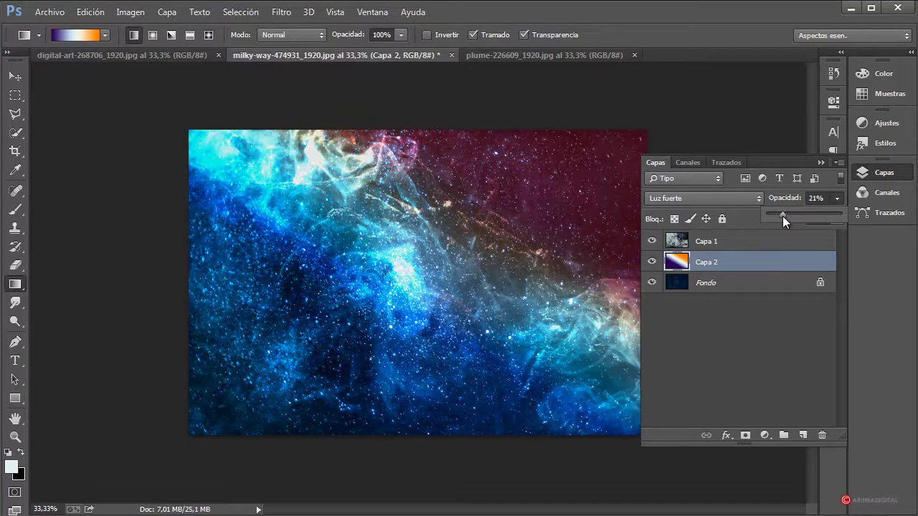
{"action": "left_click", "coordinate": [725, 194]}
{"action": "left_click", "coordinate": [665, 387]}
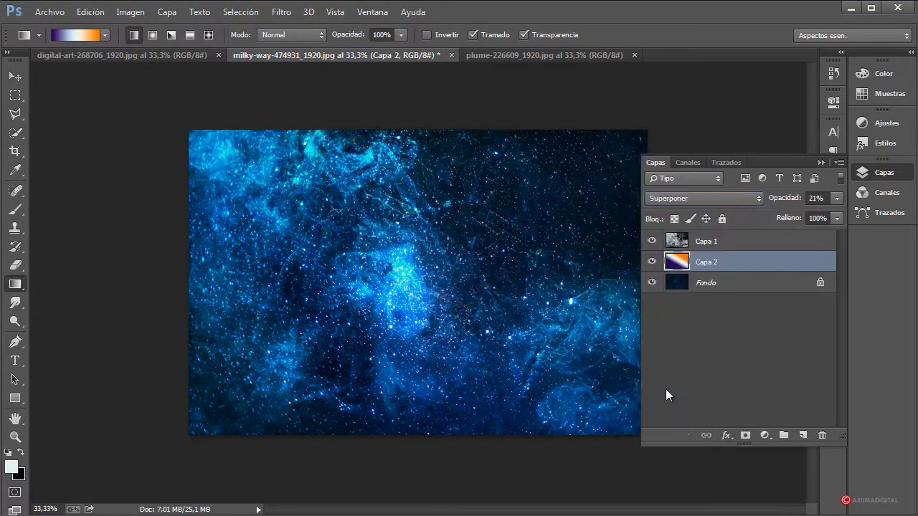
{"action": "left_click", "coordinate": [835, 199]}
{"action": "left_click_drag", "start_coordinate": [786, 220], "coordinate": [821, 212]}
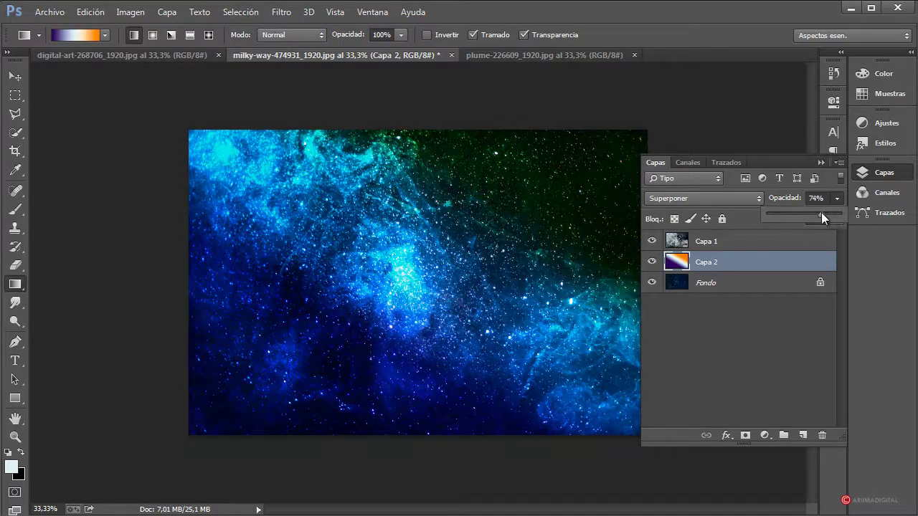
{"action": "left_click", "coordinate": [703, 198]}
{"action": "left_click", "coordinate": [670, 393]}
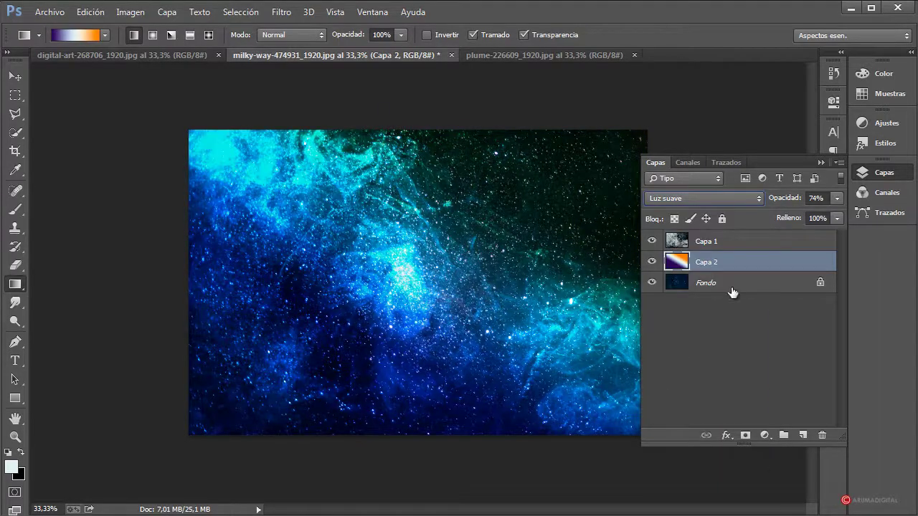
Return Capa 2 to the Luz fuerte blend mode and set its opacity to 22%
{"action": "left_click", "coordinate": [746, 199]}
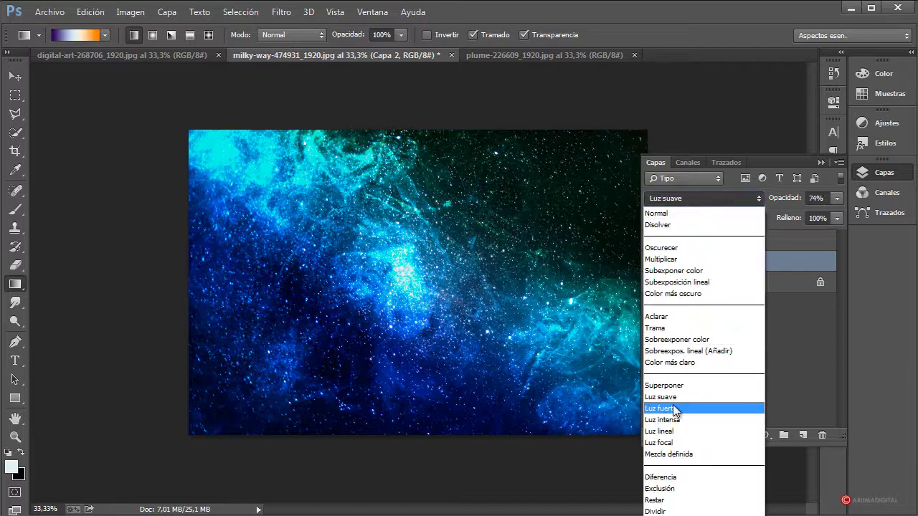
{"action": "left_click", "coordinate": [675, 408]}
{"action": "left_click", "coordinate": [837, 200]}
{"action": "mouse_move", "coordinate": [785, 215]}
{"action": "left_mouse_down"}
{"action": "mouse_move", "coordinate": [771, 217]}
{"action": "mouse_move", "coordinate": [783, 215]}
{"action": "left_mouse_up"}
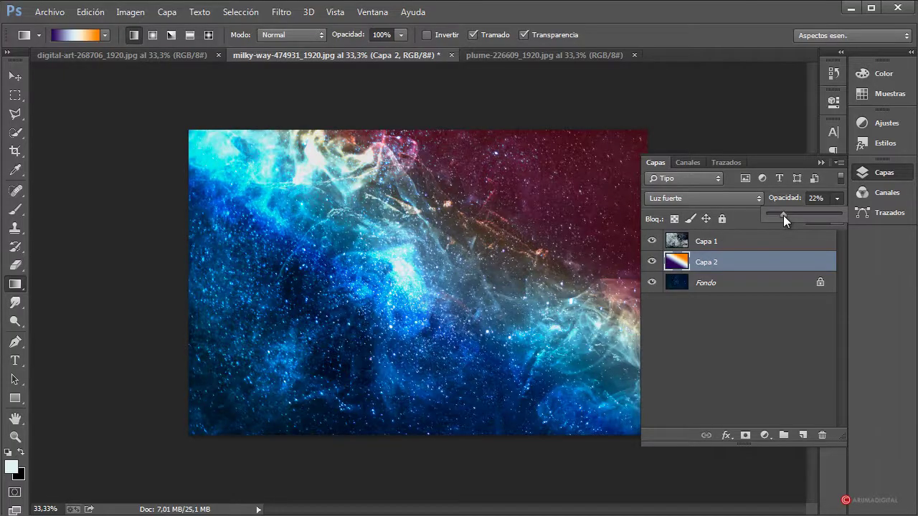
{"action": "left_click", "coordinate": [746, 266]}
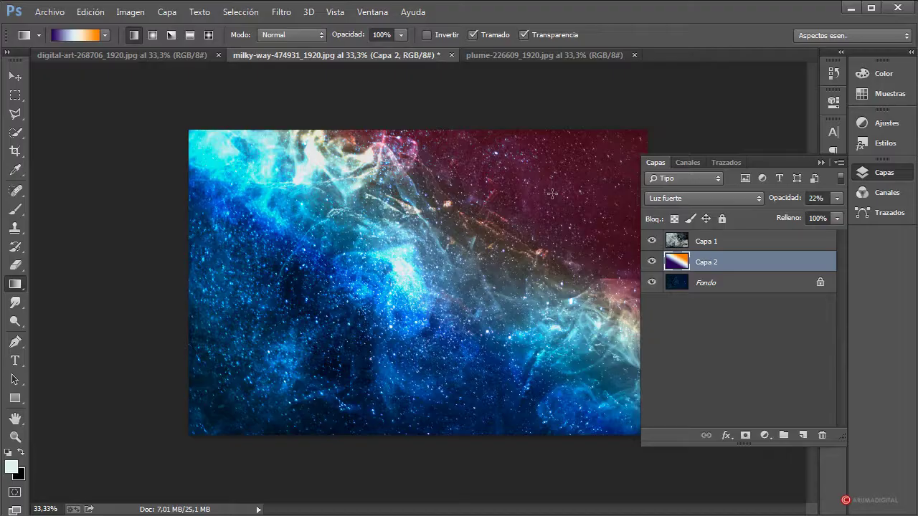
Copy the digital-art image into the milky-way document as a layer directly above Capa 2, covering the canvas, and set it to Multiplicar
{"action": "left_click", "coordinate": [189, 55]}
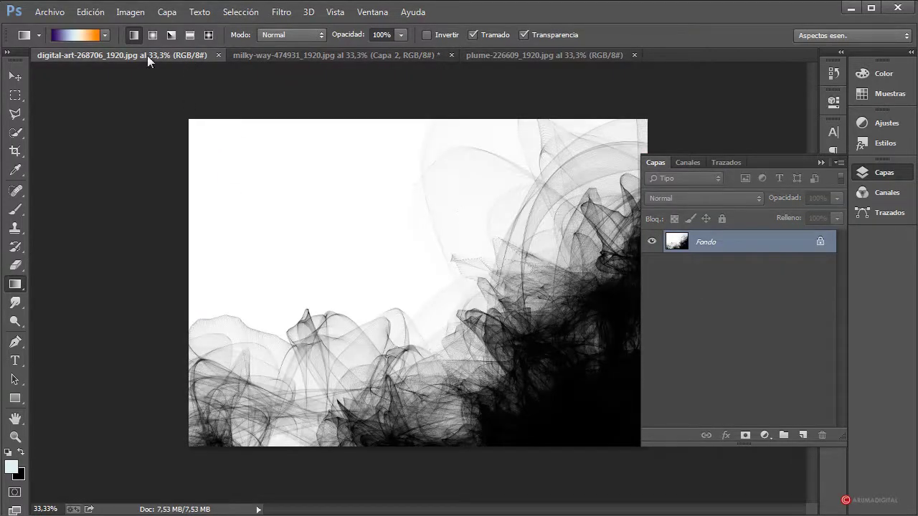
{"action": "left_click", "coordinate": [17, 76]}
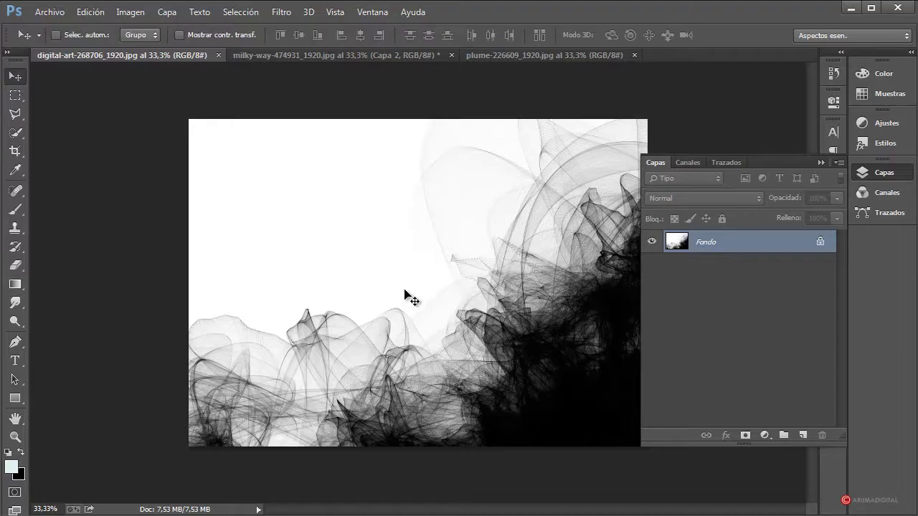
{"action": "left_click_drag", "start_coordinate": [436, 294], "coordinate": [492, 324]}
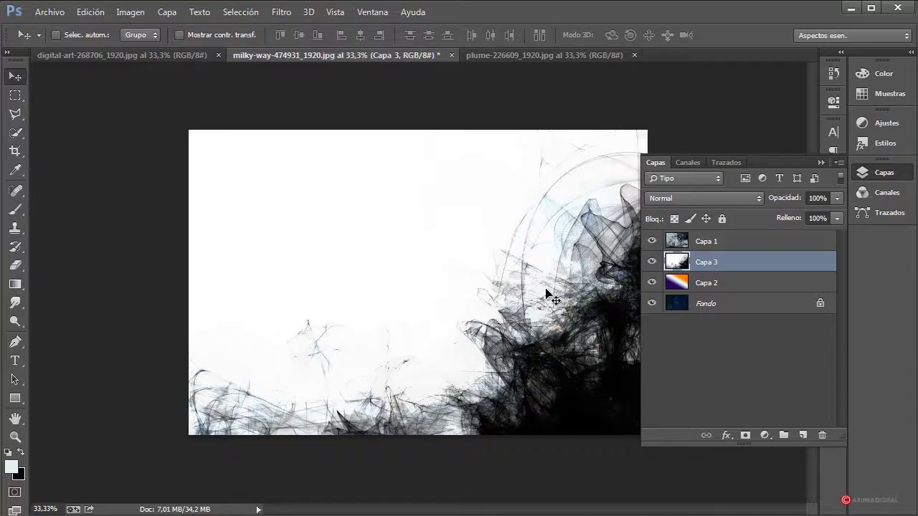
{"action": "left_click", "coordinate": [680, 200]}
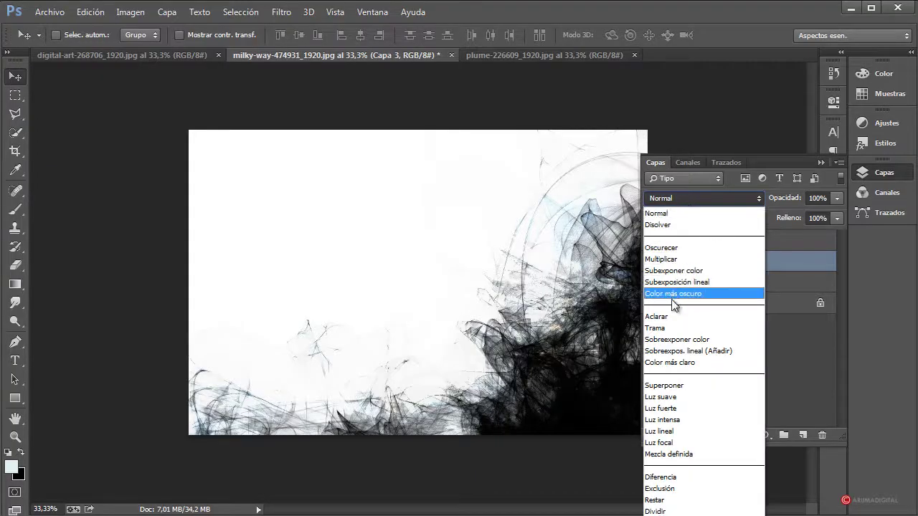
{"action": "left_click", "coordinate": [670, 260]}
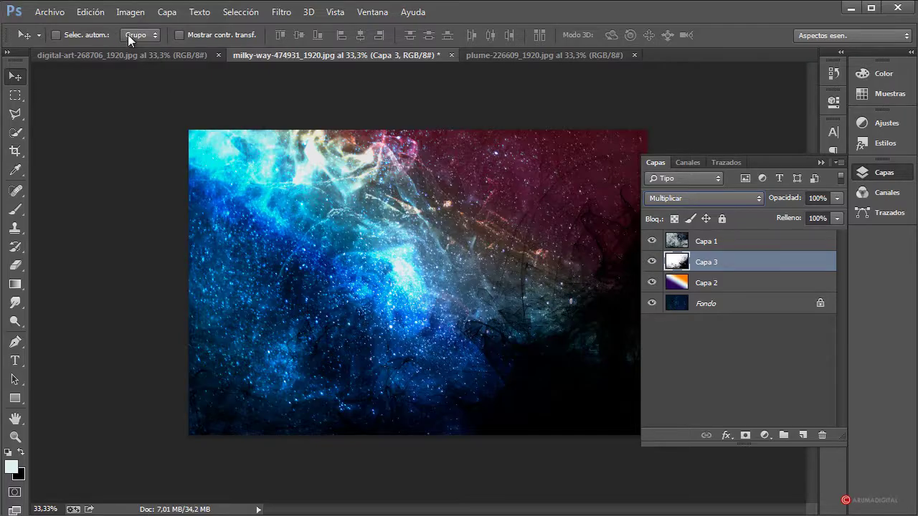
Invert the colours of the digital-art layer Capa 3
{"action": "left_click", "coordinate": [128, 13]}
{"action": "mouse_move", "coordinate": [144, 48]}
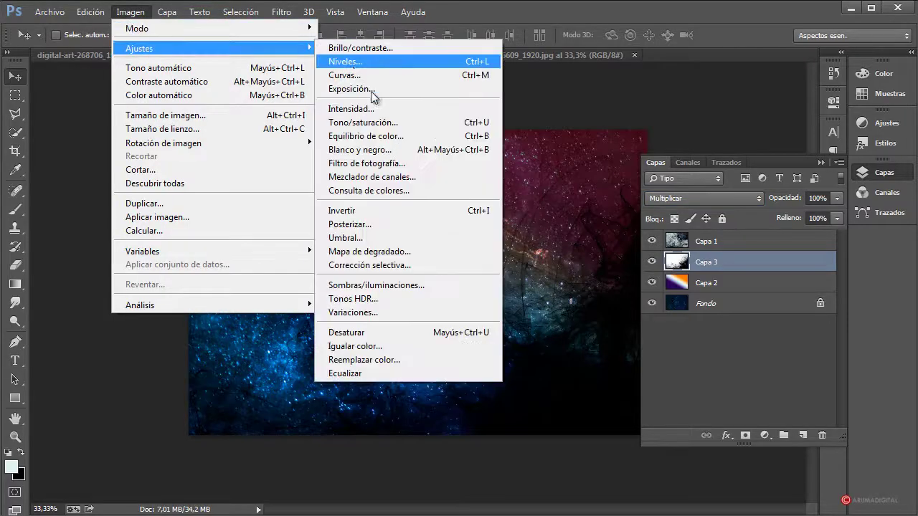
{"action": "left_click", "coordinate": [347, 217]}
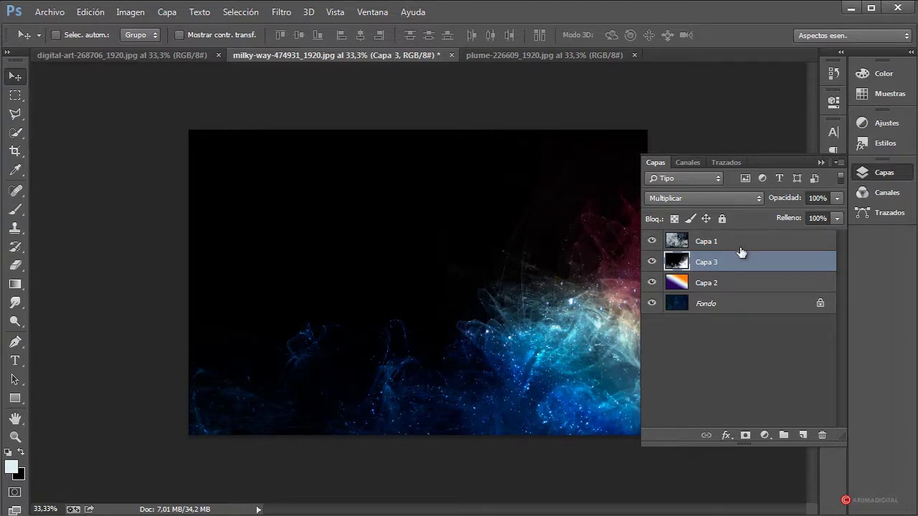
Try Superponer on Capa 3, choose the Luz suave blend mode instead and set the layer's opacity to 86%
{"action": "left_click", "coordinate": [709, 198]}
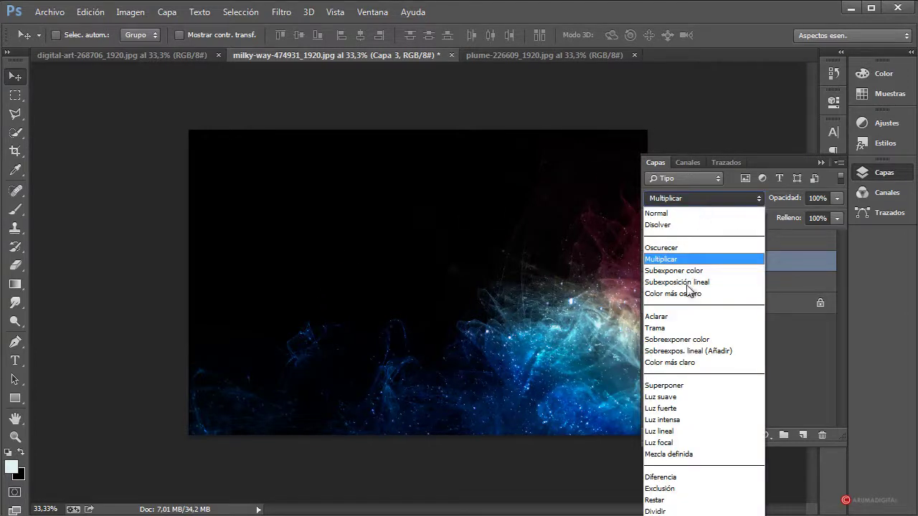
{"action": "left_click", "coordinate": [672, 382]}
{"action": "left_click", "coordinate": [699, 200]}
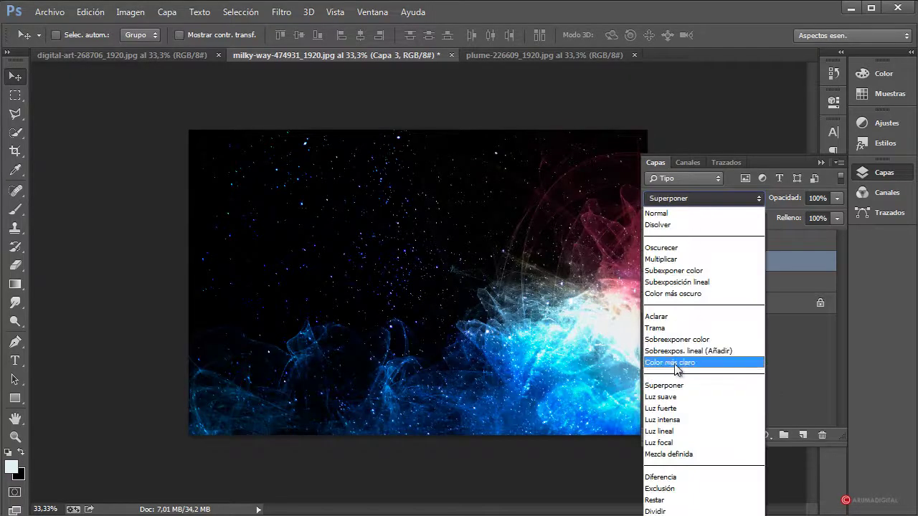
{"action": "left_click", "coordinate": [671, 397]}
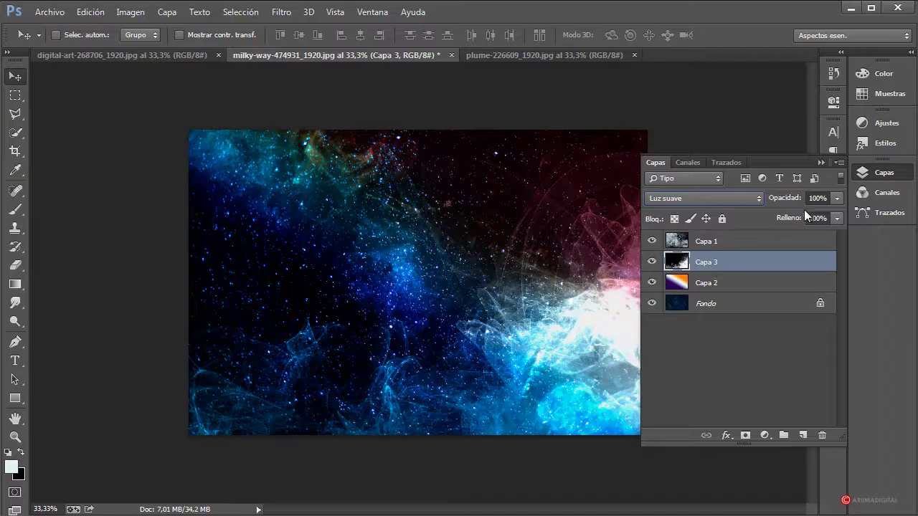
{"action": "mouse_move", "coordinate": [837, 203]}
{"action": "left_mouse_down"}
{"action": "mouse_move", "coordinate": [793, 218]}
{"action": "mouse_move", "coordinate": [828, 219]}
{"action": "left_mouse_up"}
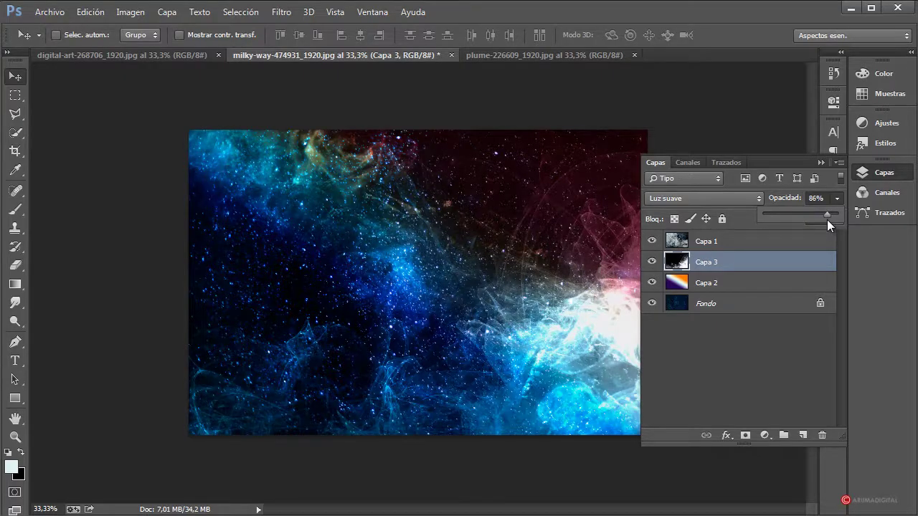
{"action": "left_click", "coordinate": [771, 263]}
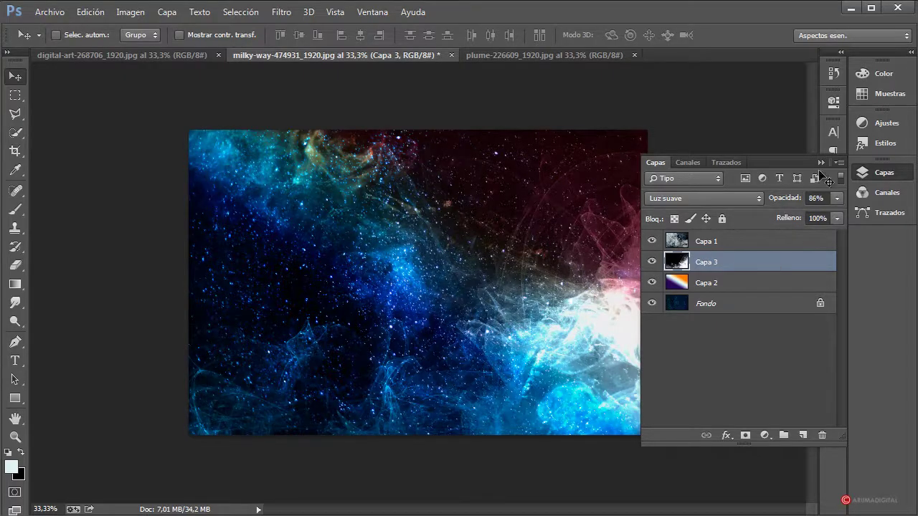
Colorize the digital-art layer Capa 3 red using Tono/saturación with Tono 0, Saturación 57 and Luminosidad 0
{"action": "left_click", "coordinate": [147, 16]}
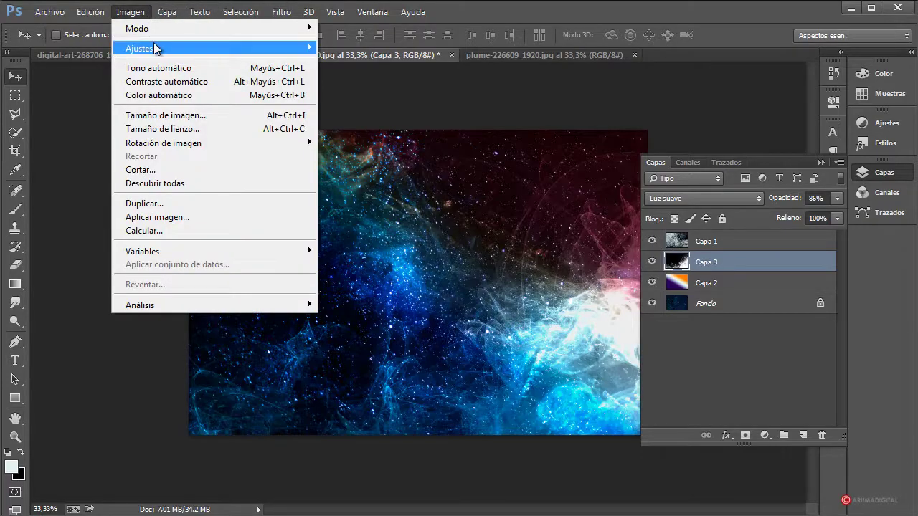
{"action": "mouse_move", "coordinate": [154, 48]}
{"action": "left_click", "coordinate": [389, 123]}
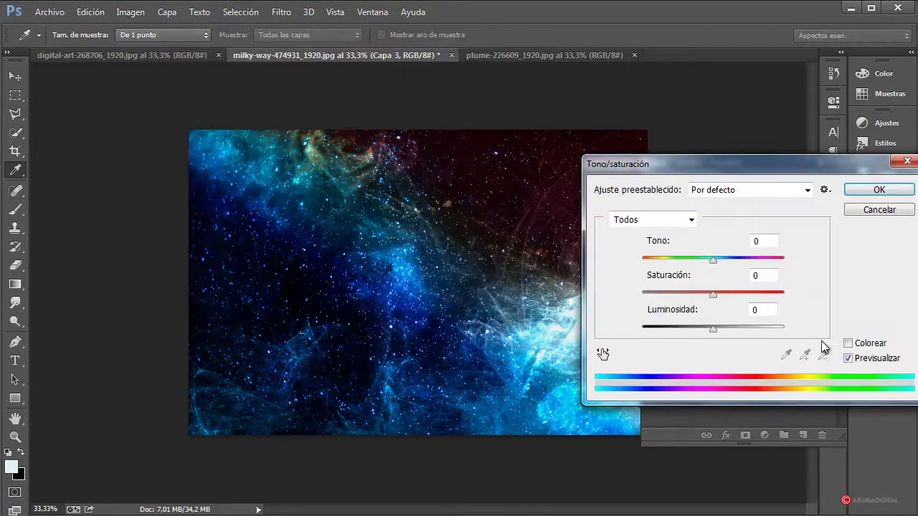
{"action": "left_click", "coordinate": [848, 343]}
{"action": "left_click_drag", "start_coordinate": [706, 162], "coordinate": [735, 39]}
{"action": "left_click_drag", "start_coordinate": [742, 137], "coordinate": [764, 172]}
{"action": "left_click_drag", "start_coordinate": [680, 137], "coordinate": [662, 144]}
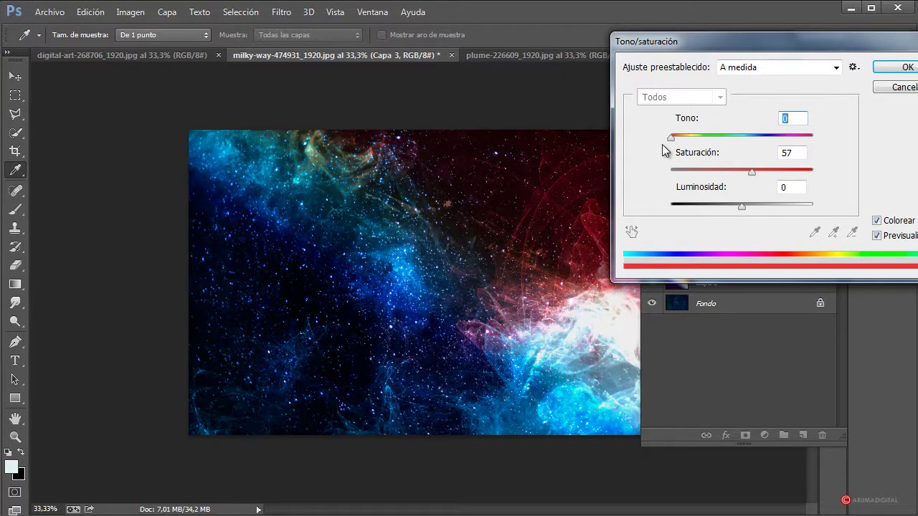
{"action": "left_click_drag", "start_coordinate": [717, 42], "coordinate": [589, 78]}
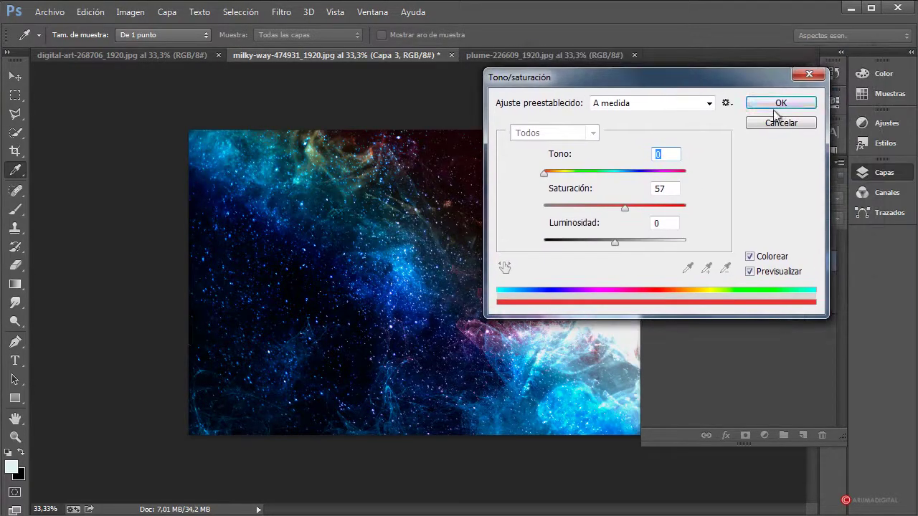
{"action": "left_click", "coordinate": [774, 107]}
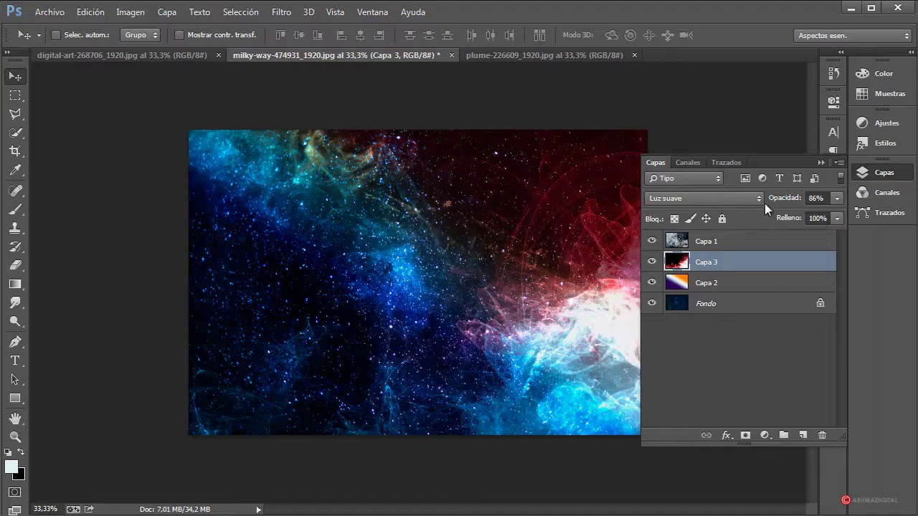
Try the Superponer and Luz fuerte blend modes on Capa 3, lowering the layer's opacity to 23% with Luz fuerte
{"action": "left_click", "coordinate": [727, 199]}
{"action": "left_click", "coordinate": [688, 381]}
{"action": "left_click", "coordinate": [701, 198]}
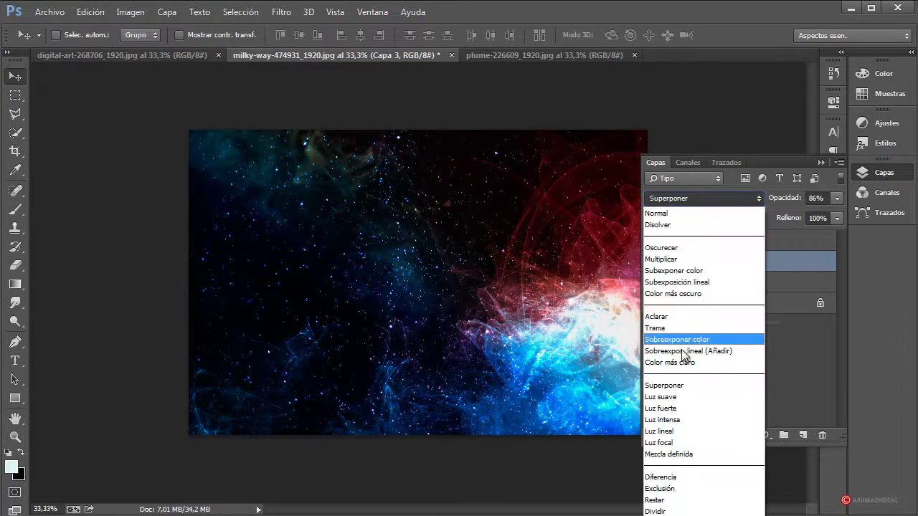
{"action": "left_click", "coordinate": [673, 406]}
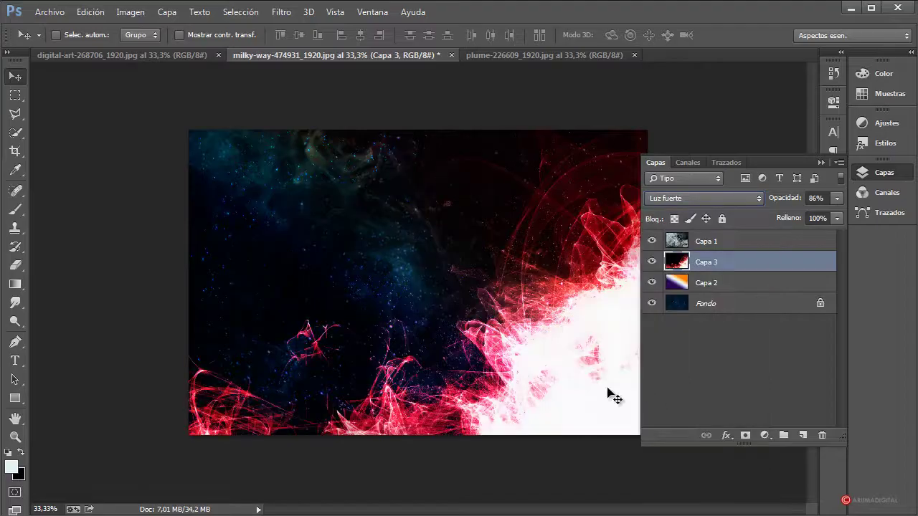
{"action": "left_click", "coordinate": [836, 198]}
{"action": "mouse_move", "coordinate": [775, 218]}
{"action": "left_mouse_down"}
{"action": "mouse_move", "coordinate": [794, 216]}
{"action": "mouse_move", "coordinate": [784, 220]}
{"action": "left_mouse_up"}
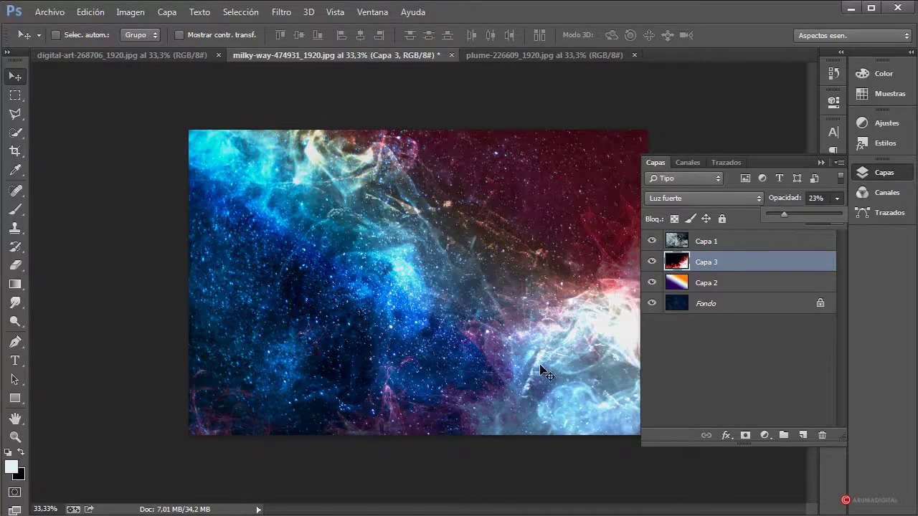
Apply a Gaussian blur with a radius of 0,8 pixels to Capa 3
{"action": "left_click", "coordinate": [281, 12]}
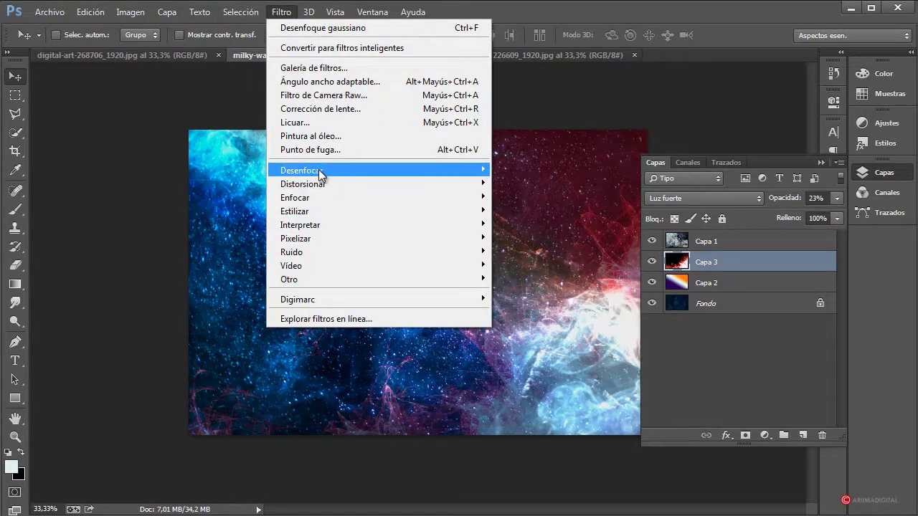
{"action": "mouse_move", "coordinate": [319, 172]}
{"action": "left_click", "coordinate": [541, 314]}
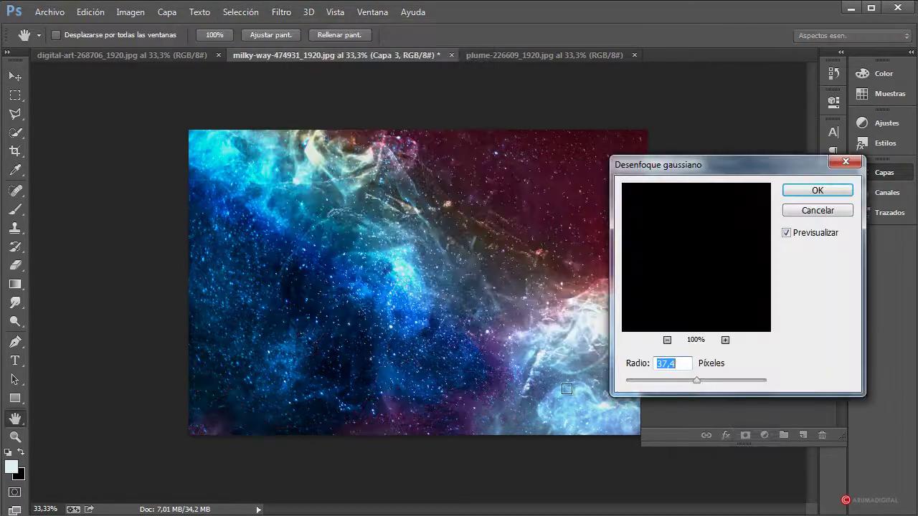
{"action": "left_click_drag", "start_coordinate": [643, 385], "coordinate": [632, 382]}
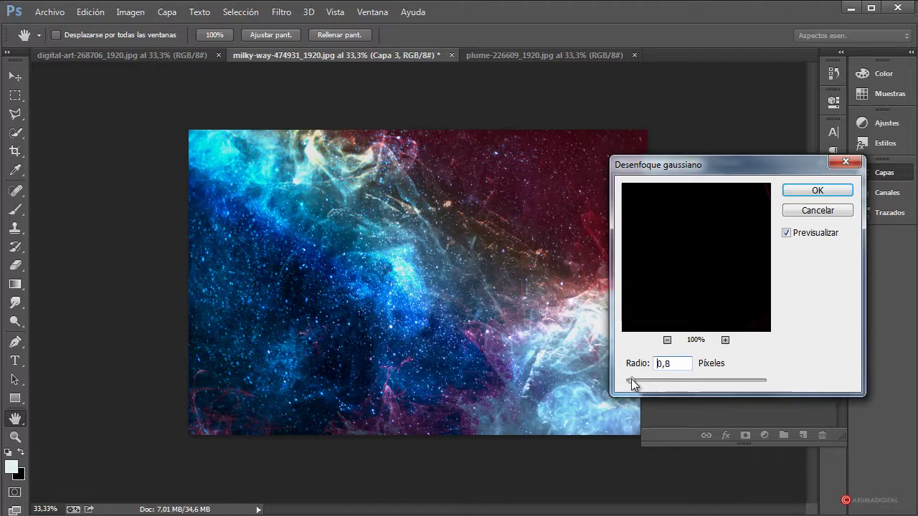
{"action": "left_click_drag", "start_coordinate": [697, 166], "coordinate": [562, 107]}
{"action": "left_click", "coordinate": [685, 126]}
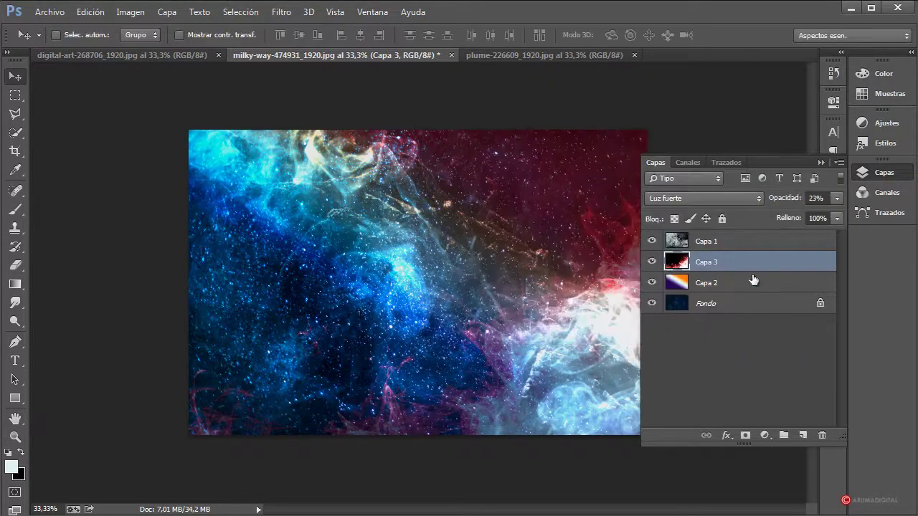
Set Capa 3 to the Superponer blend mode with 51% opacity
{"action": "left_click", "coordinate": [706, 193]}
{"action": "left_click", "coordinate": [682, 384]}
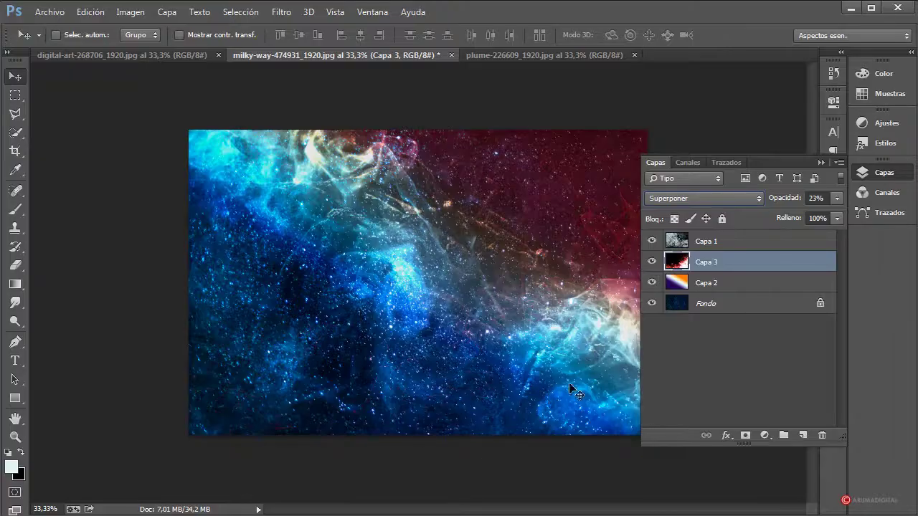
{"action": "mouse_move", "coordinate": [817, 210]}
{"action": "left_mouse_down"}
{"action": "mouse_move", "coordinate": [826, 214]}
{"action": "mouse_move", "coordinate": [805, 219]}
{"action": "left_mouse_up"}
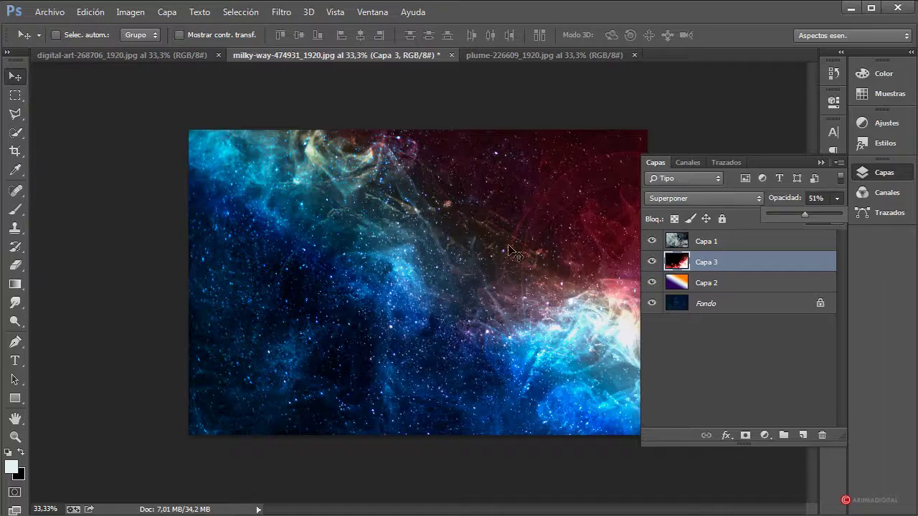
Create a layer above Capa 1 and write CRYSTAL SPACE on two lines in Century Gothic Bold 250 pt
{"action": "left_click", "coordinate": [715, 241]}
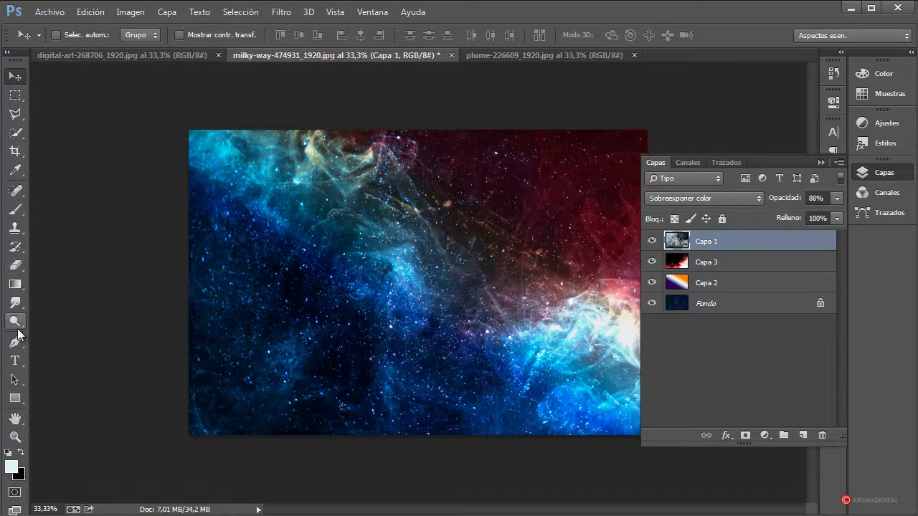
{"action": "left_click", "coordinate": [12, 365]}
{"action": "left_click", "coordinate": [803, 435]}
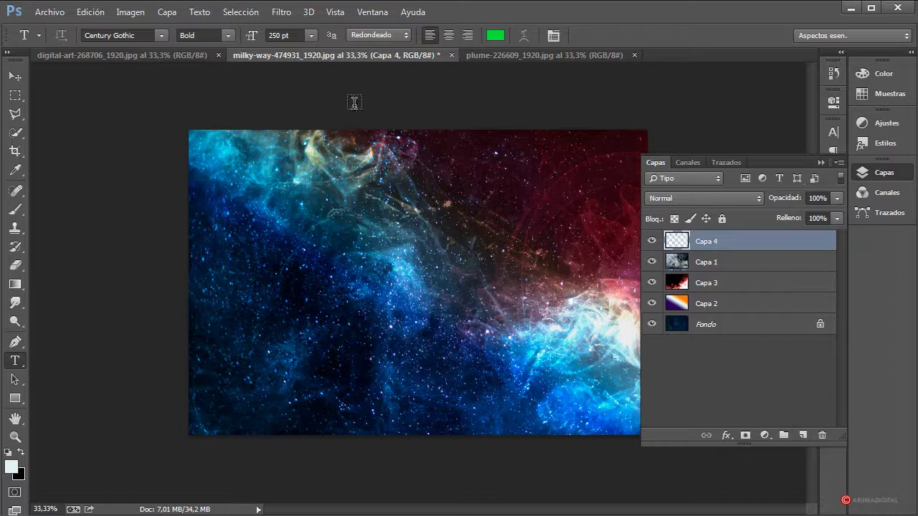
{"action": "left_click", "coordinate": [234, 279]}
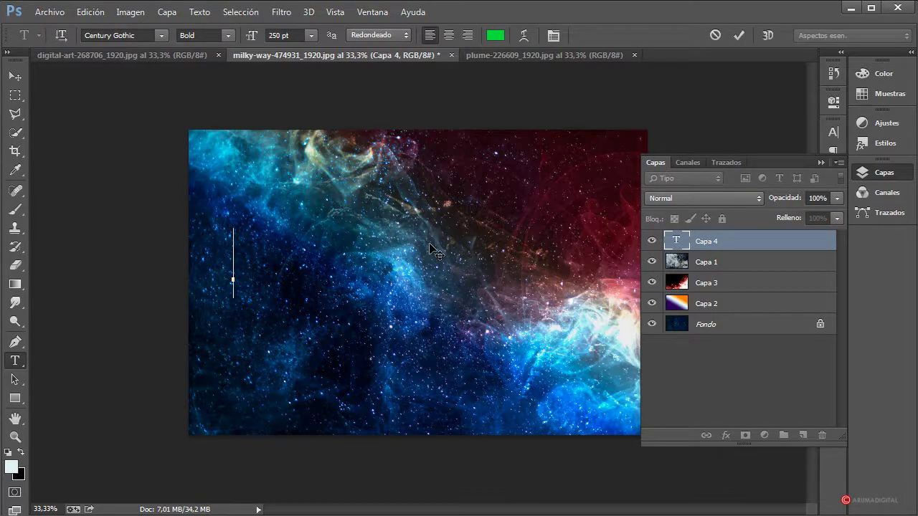
{"action": "type", "text": "CRYSTA"}
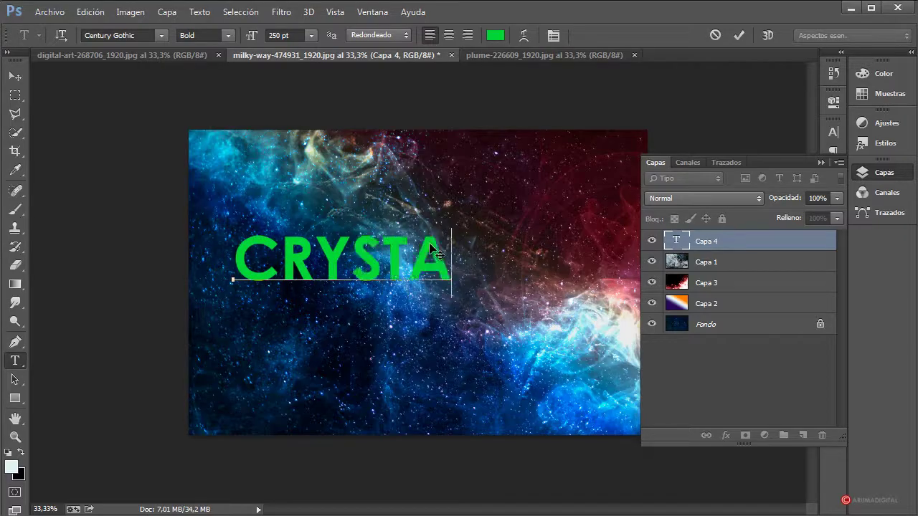
{"action": "type", "text": "L "}
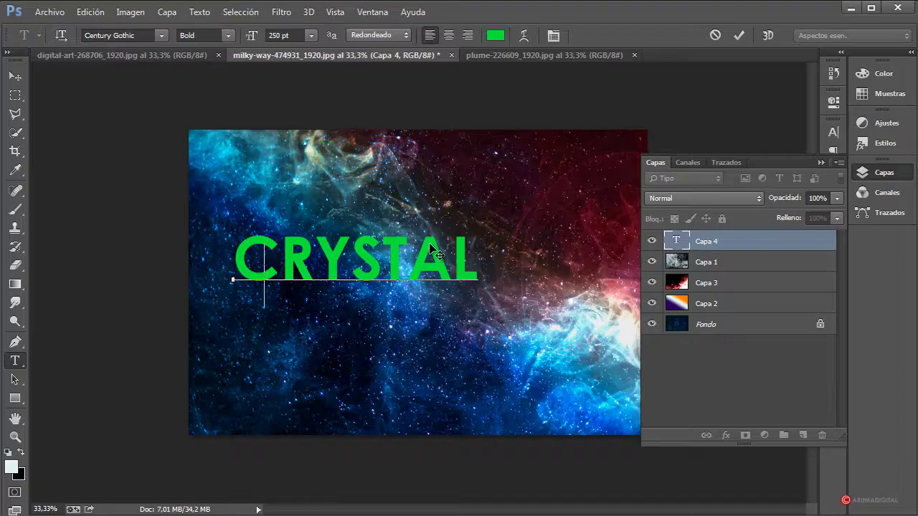
{"action": "type", "text": "SPACE"}
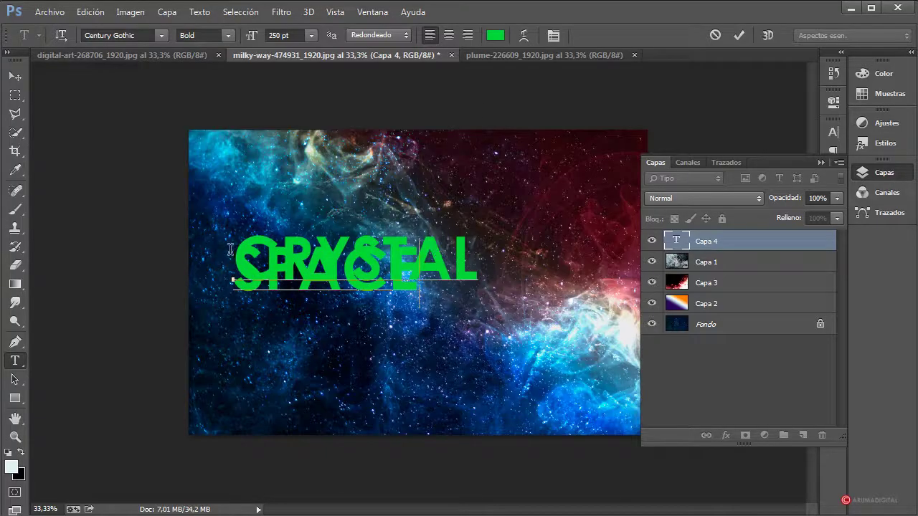
Increase the leading of the whole CRYSTAL SPACE text to 195,53 pt so the two lines separate
{"action": "left_click_drag", "start_coordinate": [234, 276], "coordinate": [552, 309]}
{"action": "left_click", "coordinate": [460, 265]}
{"action": "left_click_drag", "start_coordinate": [436, 282], "coordinate": [195, 209]}
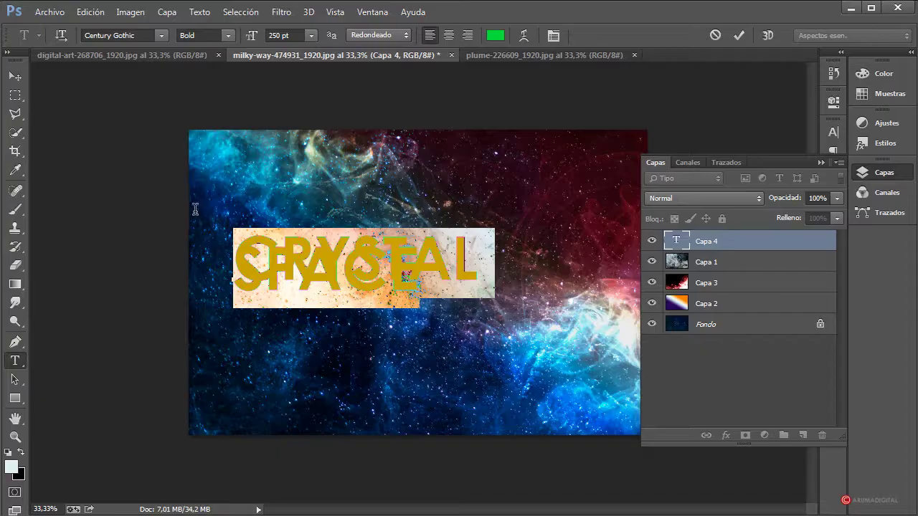
{"action": "left_click", "coordinate": [821, 163]}
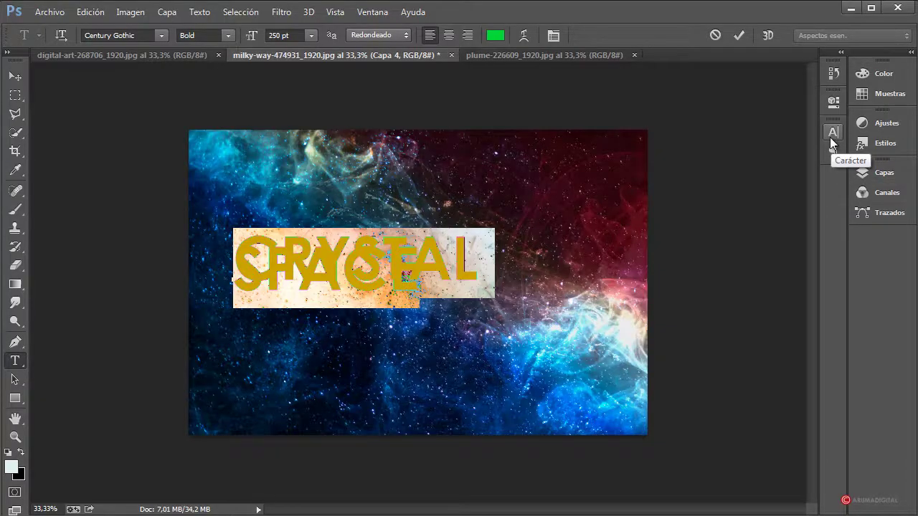
{"action": "left_click", "coordinate": [831, 138]}
{"action": "left_click_drag", "start_coordinate": [750, 164], "coordinate": [860, 164]}
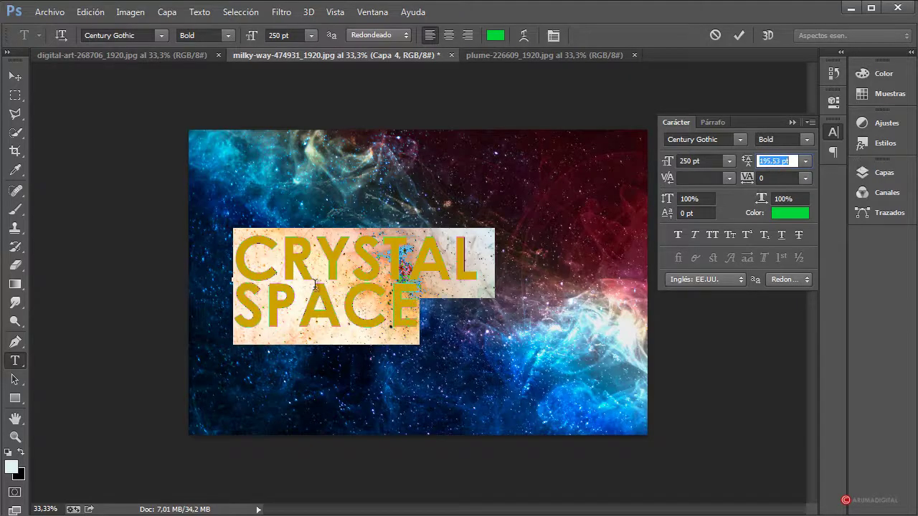
Indent the word SPACE with leading spaces so it starts beneath the second half of CRYSTAL
{"action": "left_click", "coordinate": [350, 287]}
{"action": "key", "text": "Home"}
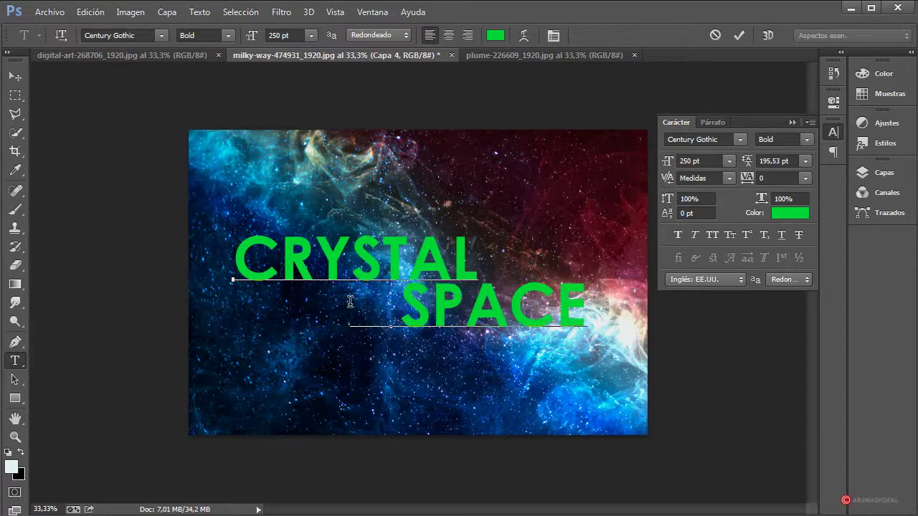
{"action": "key", "text": "BackSpace"}
{"action": "key", "text": "BackSpace"}
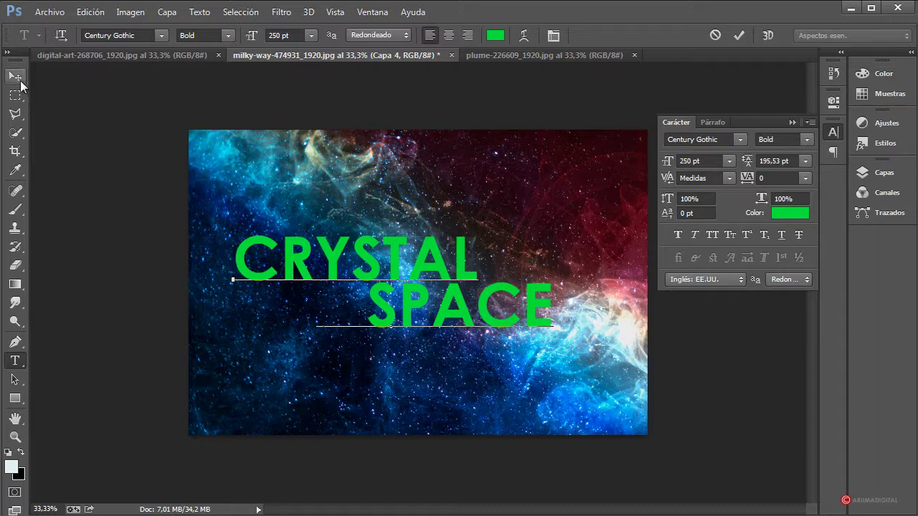
Change the colour of the entire CRYSTAL SPACE text to white (ffffff)
{"action": "left_click_drag", "start_coordinate": [554, 301], "coordinate": [170, 251]}
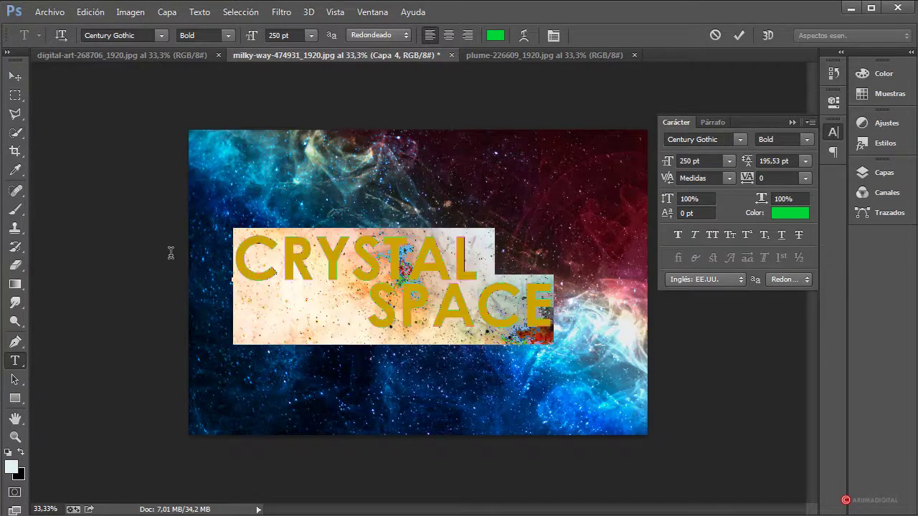
{"action": "left_click", "coordinate": [790, 213]}
{"action": "left_click", "coordinate": [562, 194]}
{"action": "left_click_drag", "start_coordinate": [537, 167], "coordinate": [536, 166]}
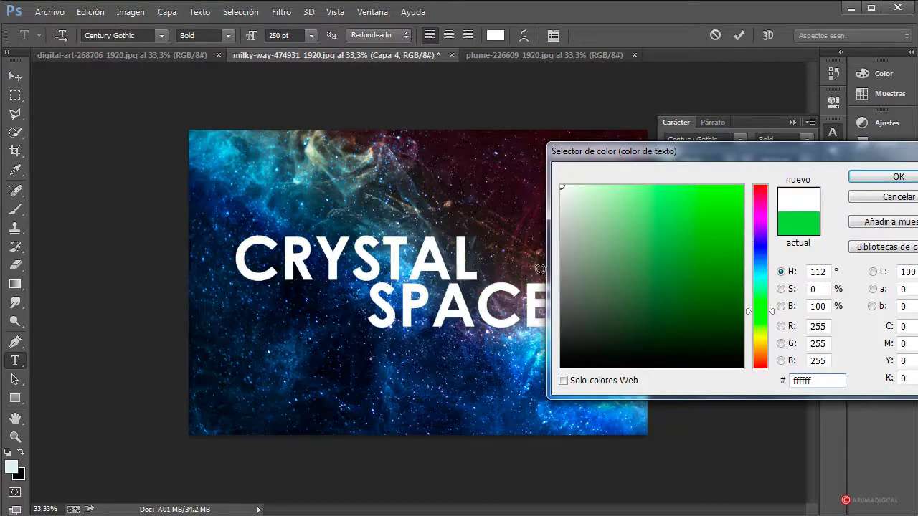
{"action": "left_click", "coordinate": [894, 181]}
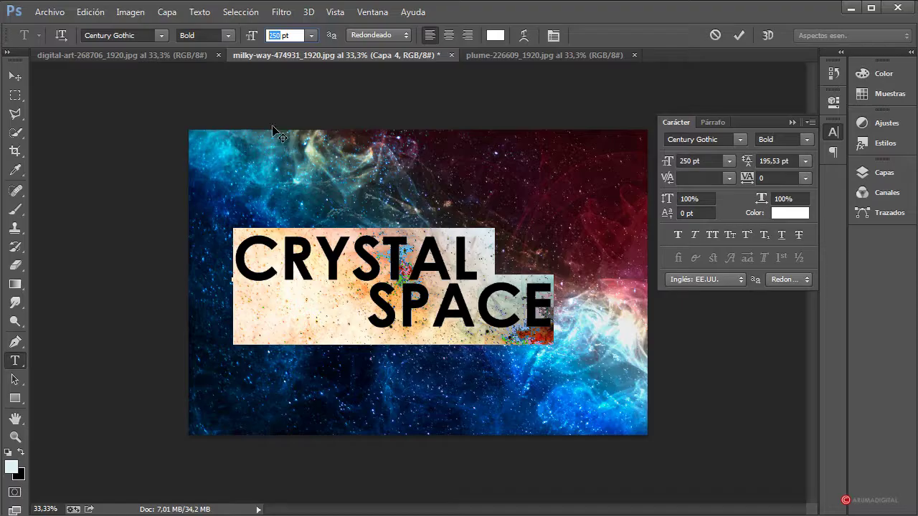
Reduce the CRYSTAL SPACE text to 150 pt and tighten its leading to 117,53 pt
{"action": "type", "text": "100"}
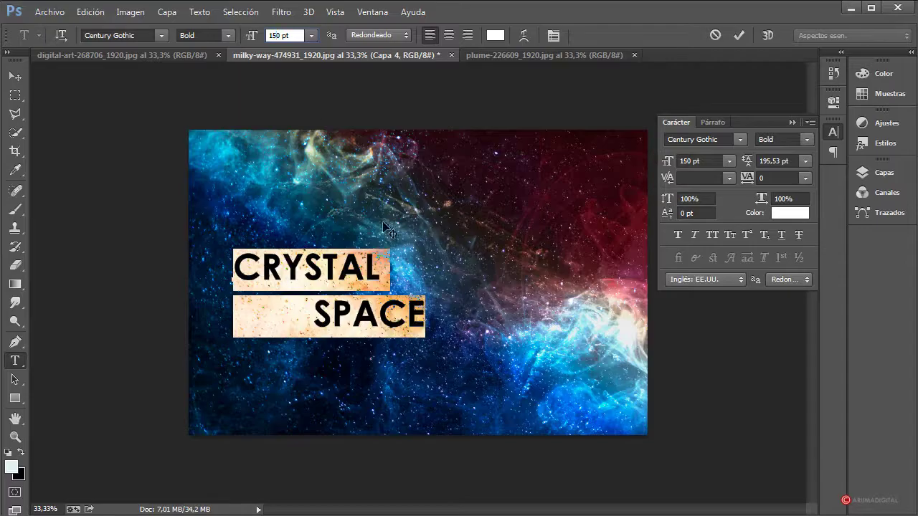
{"action": "left_click_drag", "start_coordinate": [749, 162], "coordinate": [694, 165]}
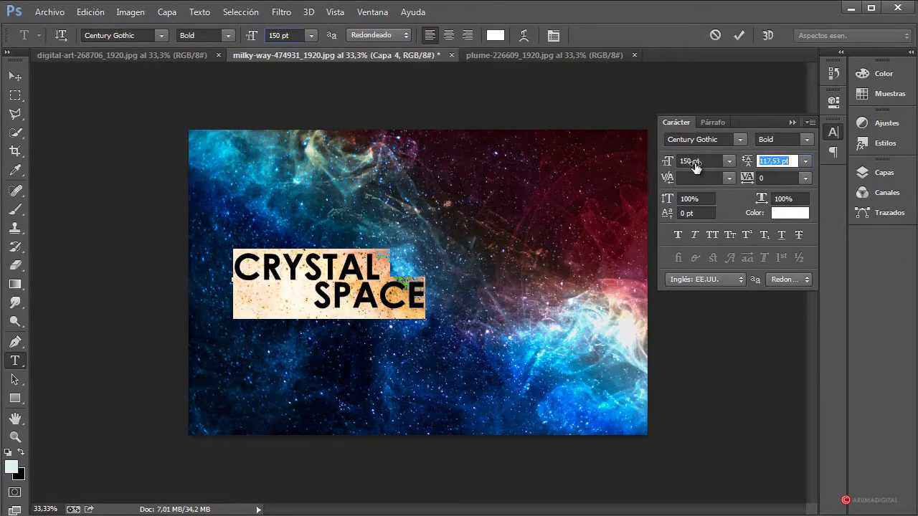
Indent SPACE a little further and move the text block down into the dark lower-left area of the image
{"action": "left_click", "coordinate": [313, 305]}
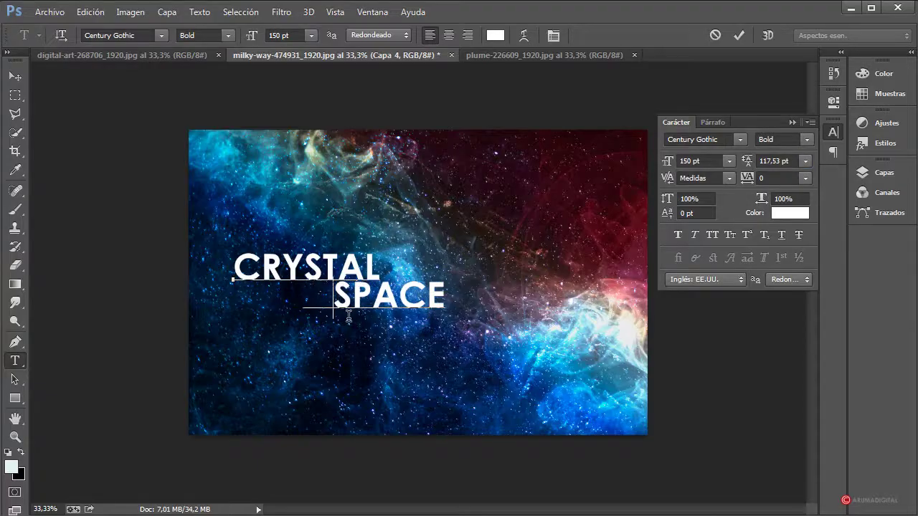
{"action": "left_click", "coordinate": [16, 76]}
{"action": "left_click_drag", "start_coordinate": [351, 274], "coordinate": [335, 315]}
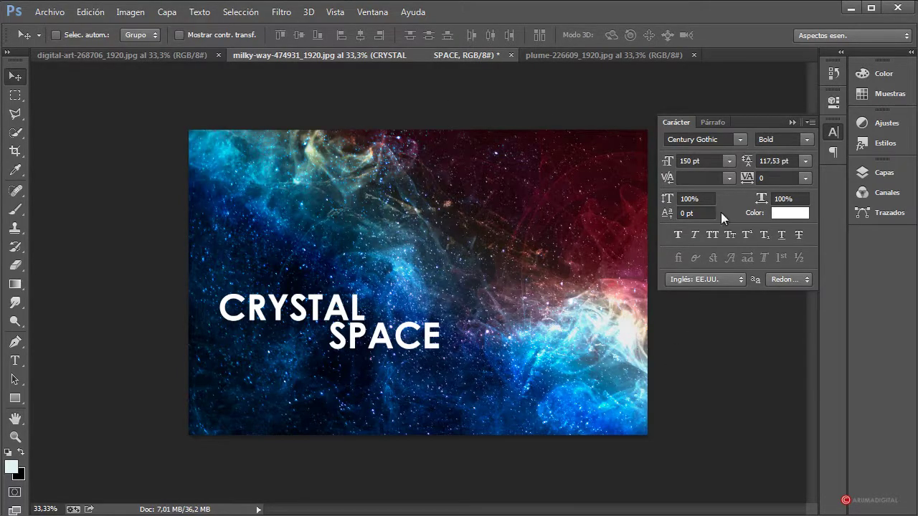
Add a layer mask to the CRYSTAL SPACE text layer and fill the mask with black
{"action": "left_click", "coordinate": [791, 122]}
{"action": "left_click", "coordinate": [881, 173]}
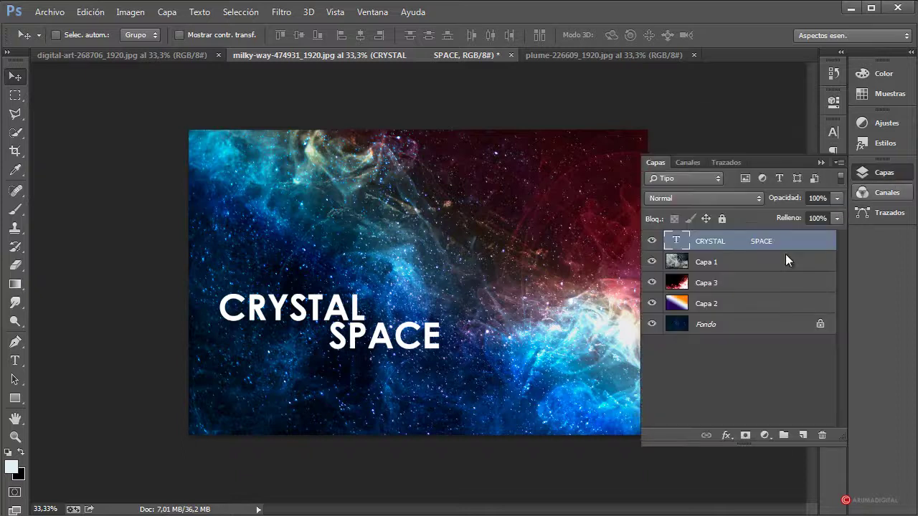
{"action": "left_click", "coordinate": [746, 435]}
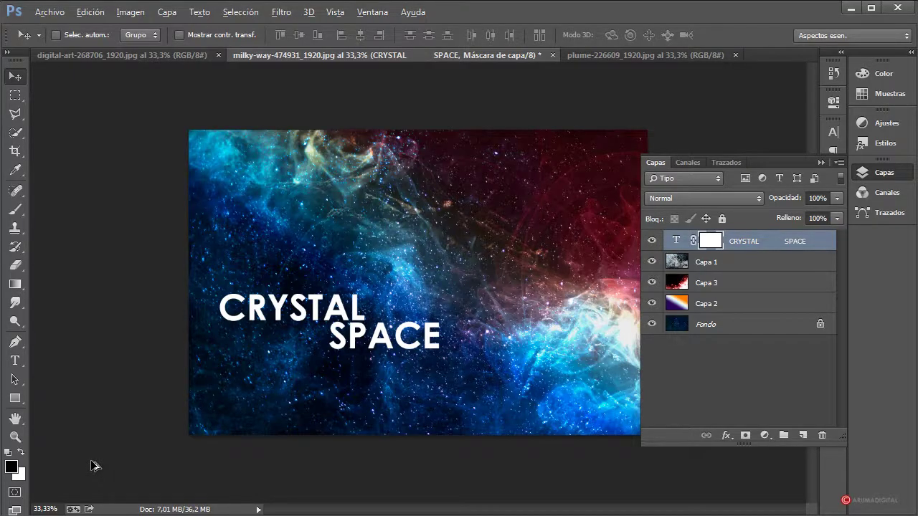
{"action": "key", "text": "alt+BackSpace"}
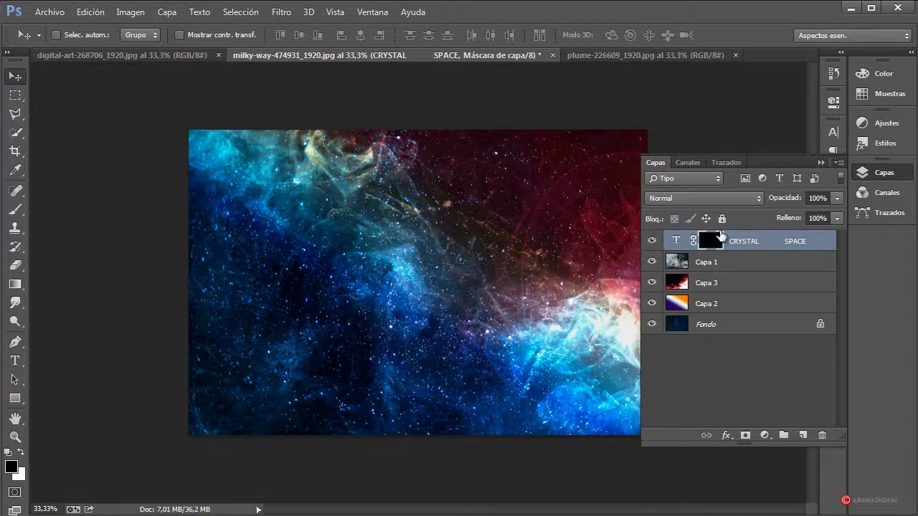
Render a clouds texture (Nubes) into the mask of the CRYSTAL SPACE text layer
{"action": "left_click", "coordinate": [281, 12]}
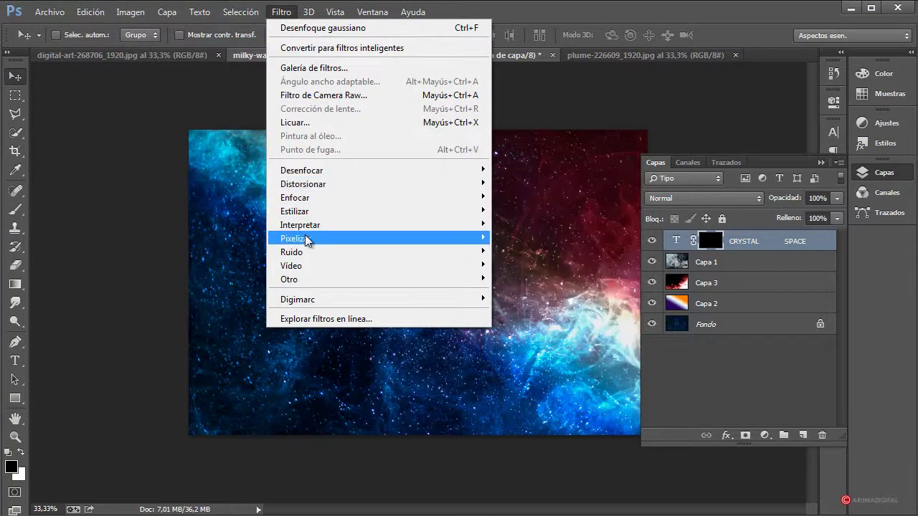
{"action": "mouse_move", "coordinate": [308, 227]}
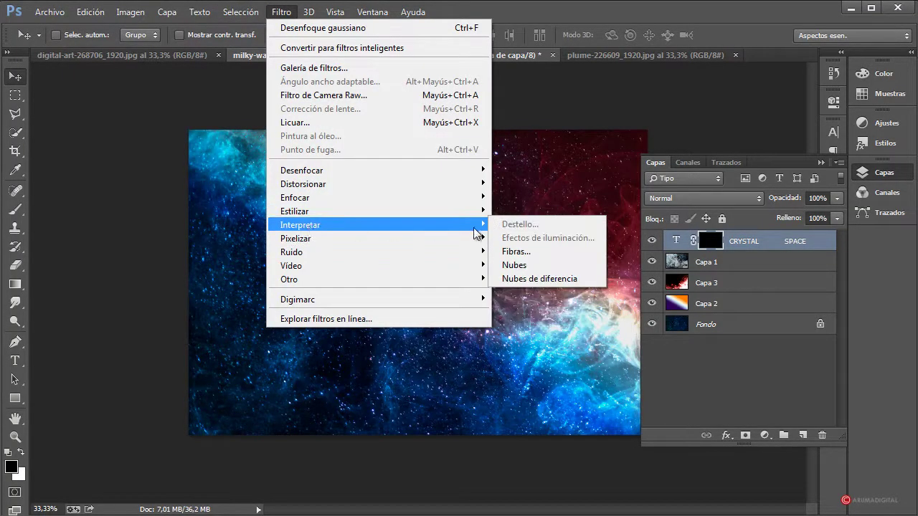
{"action": "left_click", "coordinate": [525, 267]}
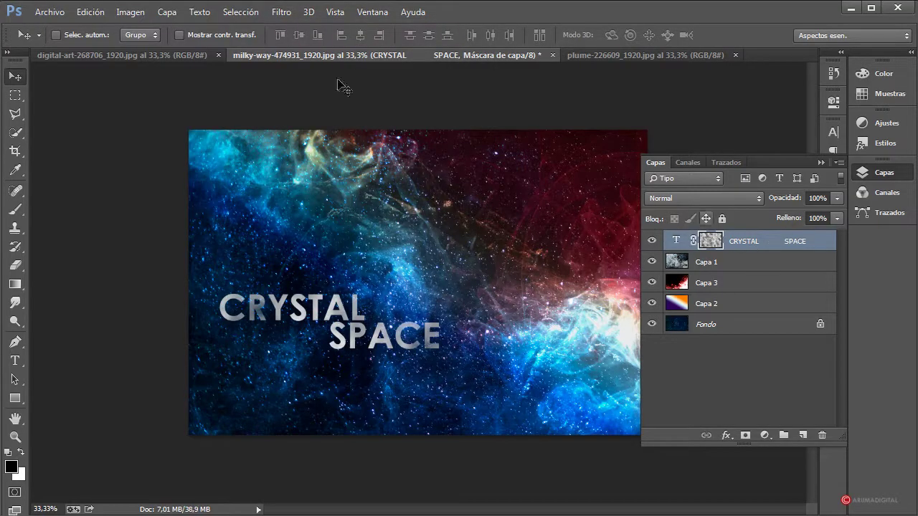
Increase the contrast of the clouds in the text layer's mask with a Levels adjustment so parts of the letters fade out
{"action": "left_click", "coordinate": [135, 14]}
{"action": "mouse_move", "coordinate": [143, 47]}
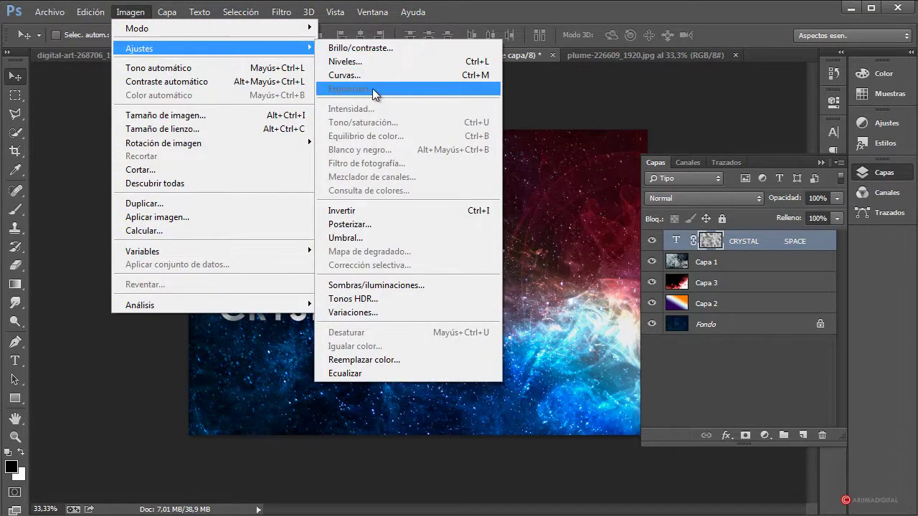
{"action": "left_click", "coordinate": [354, 63]}
{"action": "left_click_drag", "start_coordinate": [664, 285], "coordinate": [716, 286]}
{"action": "left_click_drag", "start_coordinate": [846, 285], "coordinate": [782, 287]}
{"action": "left_click_drag", "start_coordinate": [716, 286], "coordinate": [769, 285]}
{"action": "mouse_move", "coordinate": [710, 286]}
{"action": "left_mouse_down"}
{"action": "mouse_move", "coordinate": [693, 286]}
{"action": "mouse_move", "coordinate": [721, 286]}
{"action": "mouse_move", "coordinate": [708, 285]}
{"action": "left_mouse_up"}
{"action": "mouse_move", "coordinate": [769, 285]}
{"action": "left_mouse_down"}
{"action": "mouse_move", "coordinate": [781, 286]}
{"action": "mouse_move", "coordinate": [771, 287]}
{"action": "left_mouse_up"}
{"action": "left_click", "coordinate": [902, 150]}
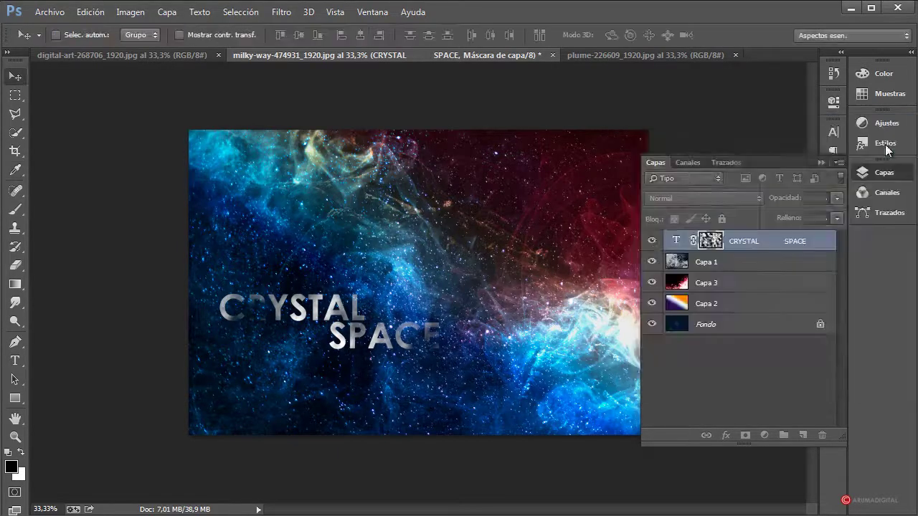
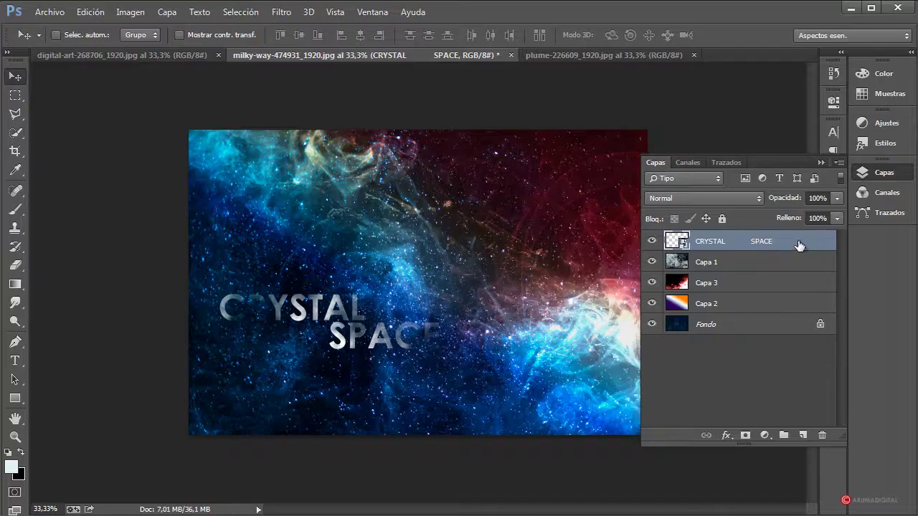
Rasterize the CRYSTAL SPACE smart object layer and lower its opacity to 49%
{"action": "right_click", "coordinate": [797, 241]}
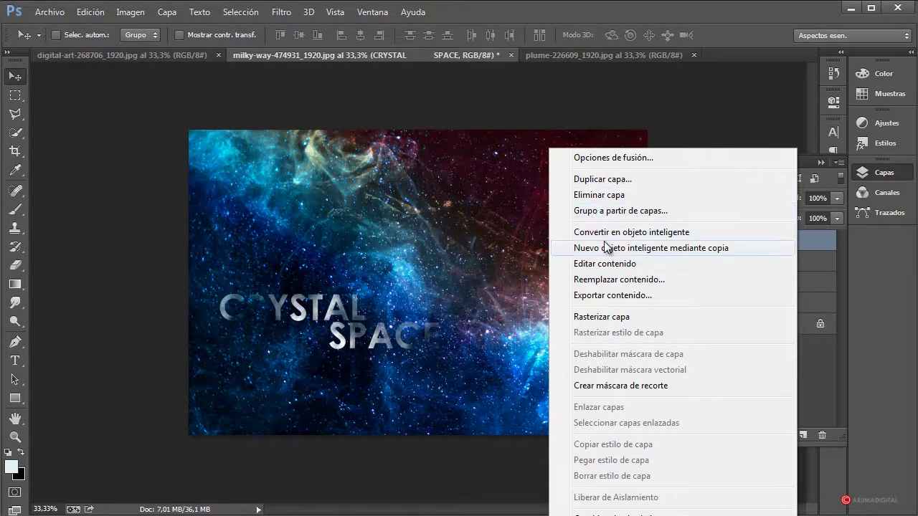
{"action": "left_click", "coordinate": [601, 316]}
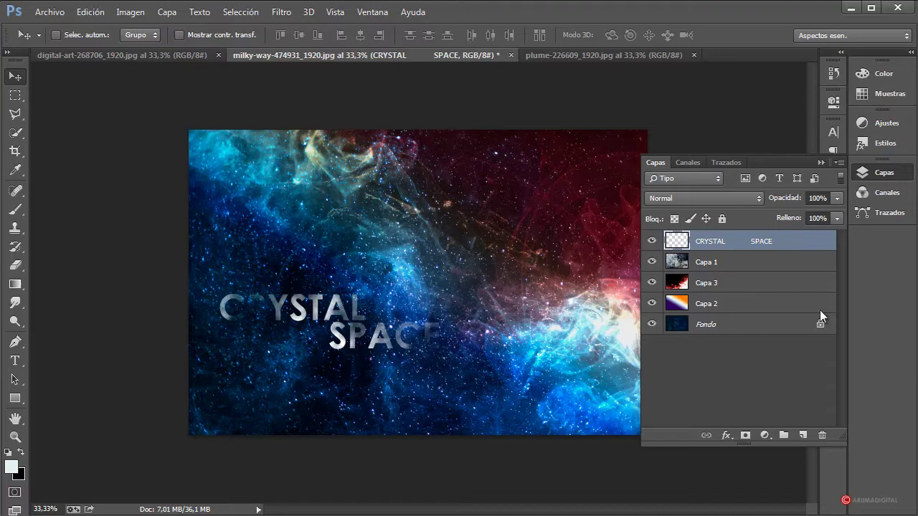
{"action": "left_click", "coordinate": [836, 199]}
{"action": "left_click_drag", "start_coordinate": [806, 214], "coordinate": [802, 217]}
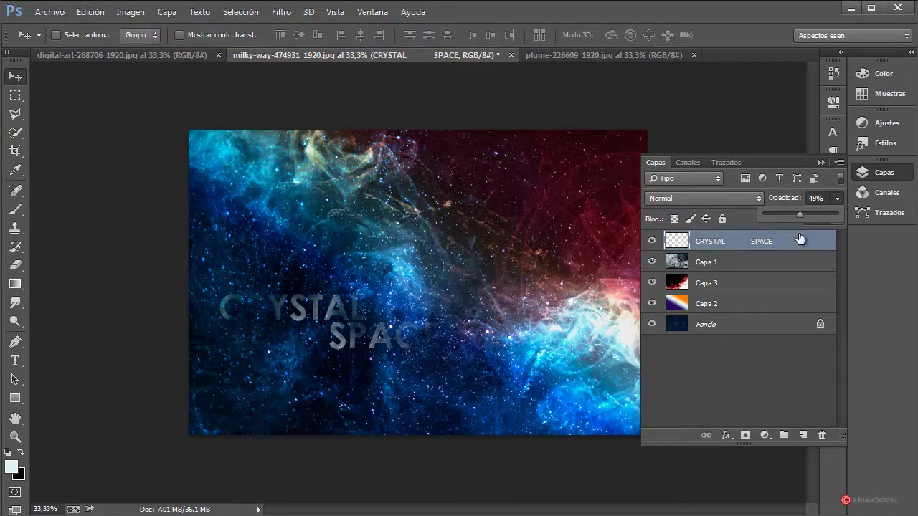
Try the Sobreexponer color, Trama, Superponer, Luz suave and Luz fuerte blend modes on the CRYSTAL SPACE layer and return it to Normal
{"action": "left_click", "coordinate": [705, 199]}
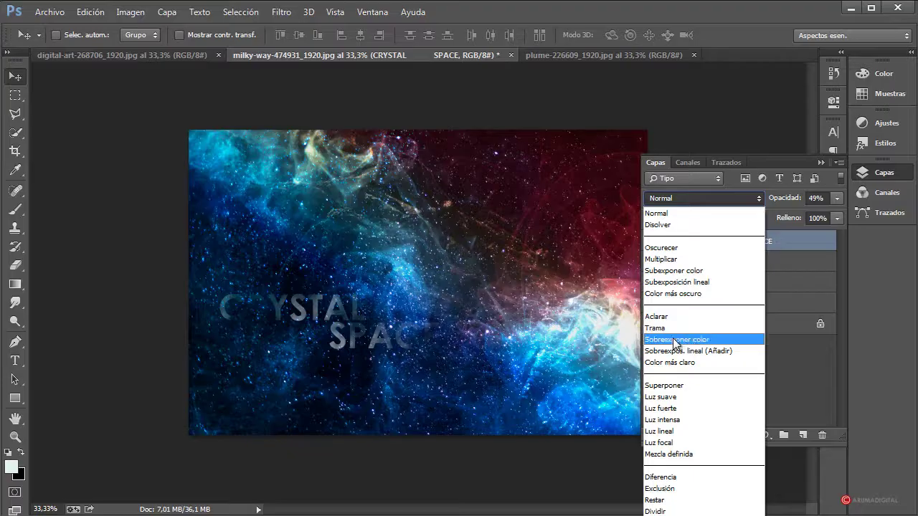
{"action": "left_click", "coordinate": [672, 339]}
{"action": "left_click", "coordinate": [715, 198]}
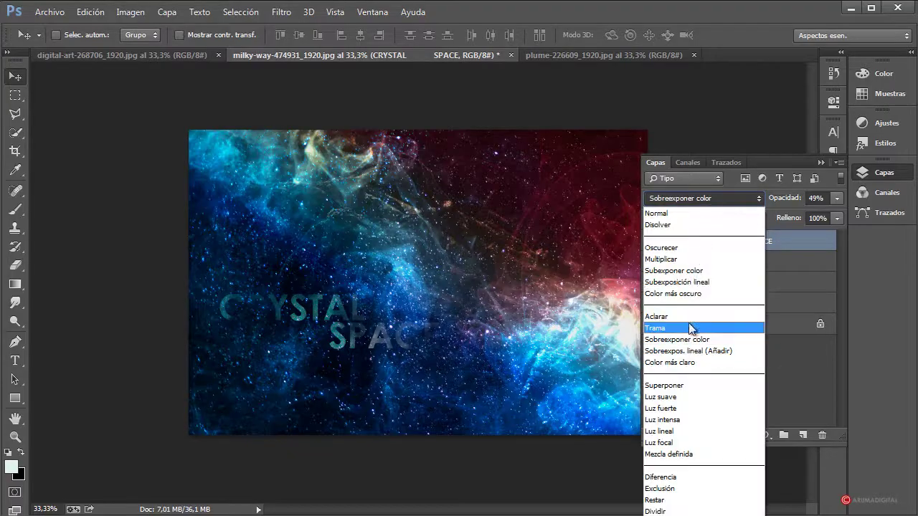
{"action": "left_click", "coordinate": [690, 327]}
{"action": "left_click", "coordinate": [717, 199]}
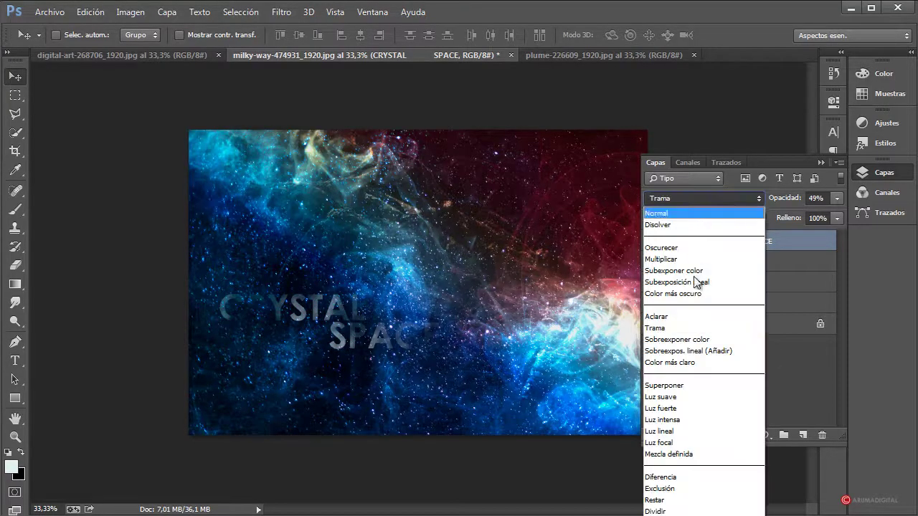
{"action": "left_click", "coordinate": [666, 385]}
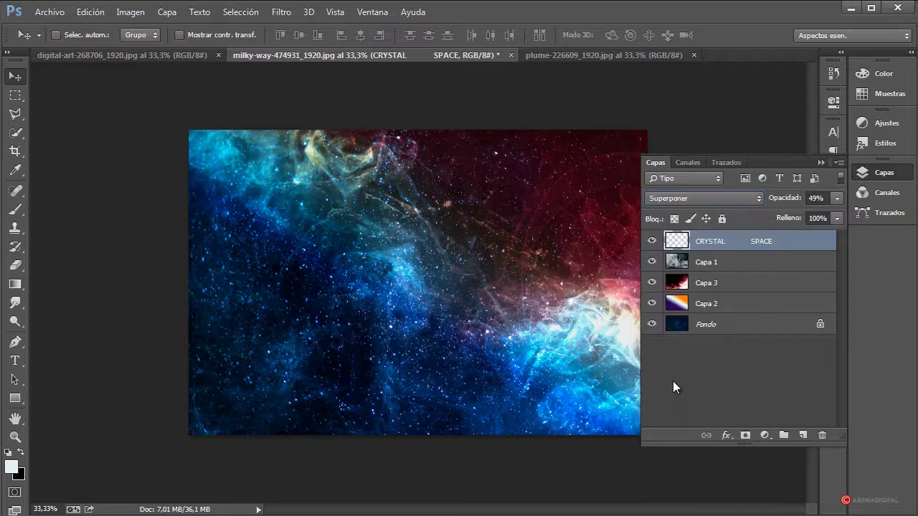
{"action": "left_click", "coordinate": [714, 199]}
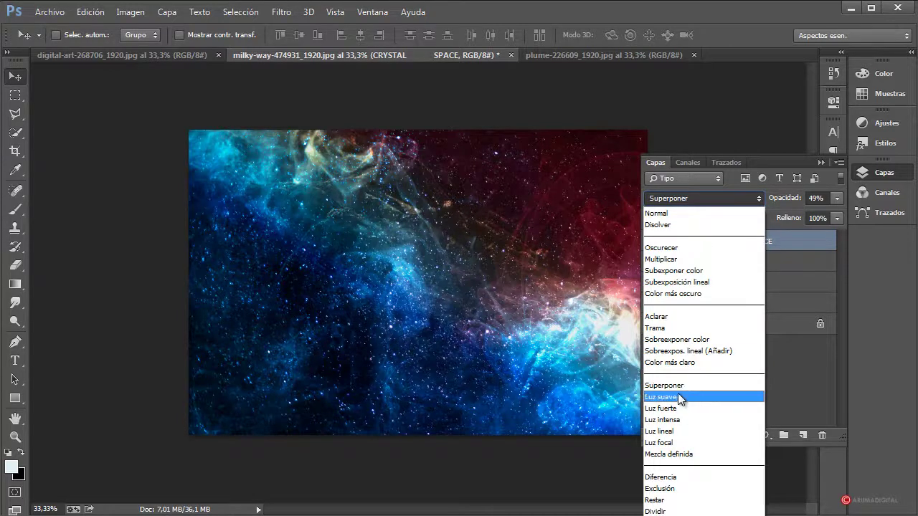
{"action": "left_click", "coordinate": [678, 393]}
{"action": "left_click", "coordinate": [704, 199]}
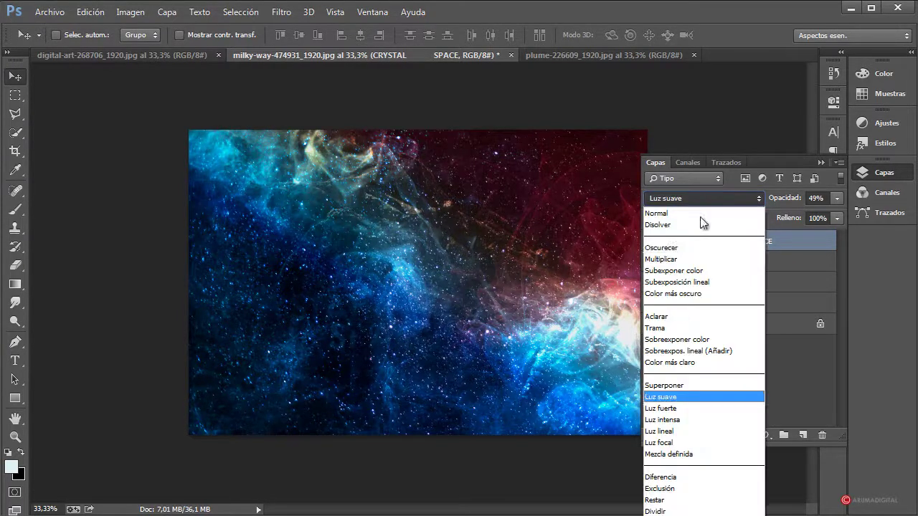
{"action": "left_click", "coordinate": [669, 409]}
{"action": "left_click", "coordinate": [708, 199]}
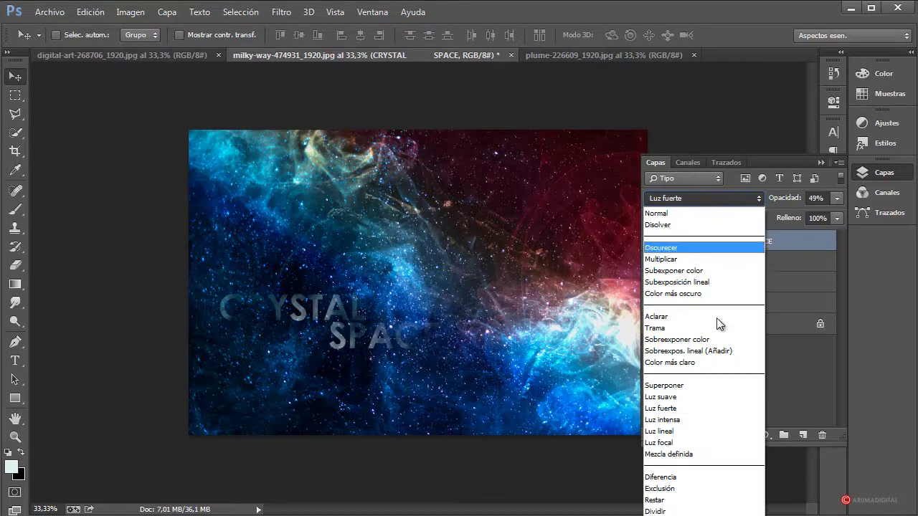
{"action": "left_click", "coordinate": [659, 213]}
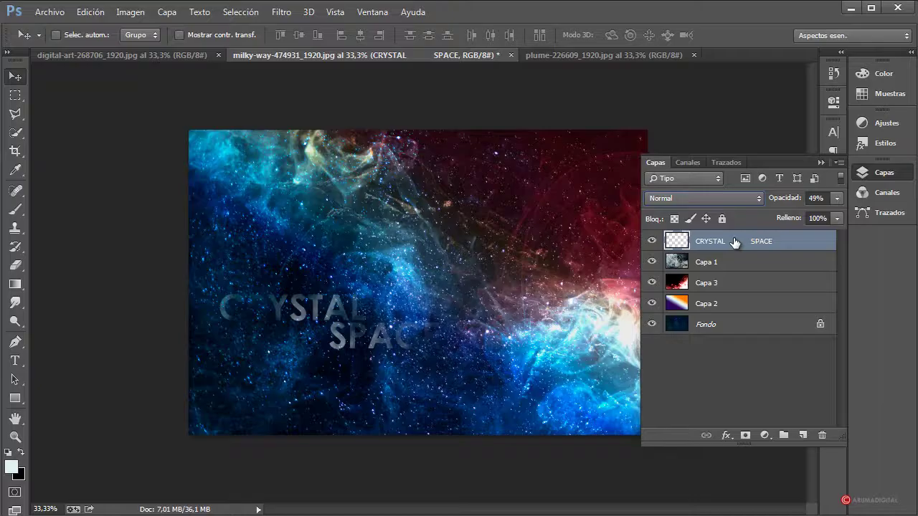
Duplicate the CRYSTAL SPACE layer and apply a Gaussian blur with a radius of 7,8 pixels to the copy
{"action": "left_click_drag", "start_coordinate": [734, 243], "coordinate": [801, 435]}
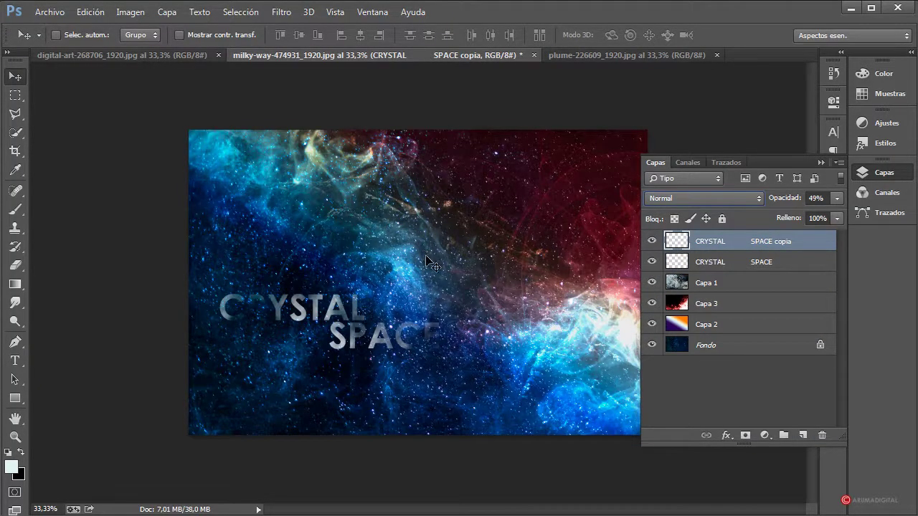
{"action": "left_click", "coordinate": [279, 17]}
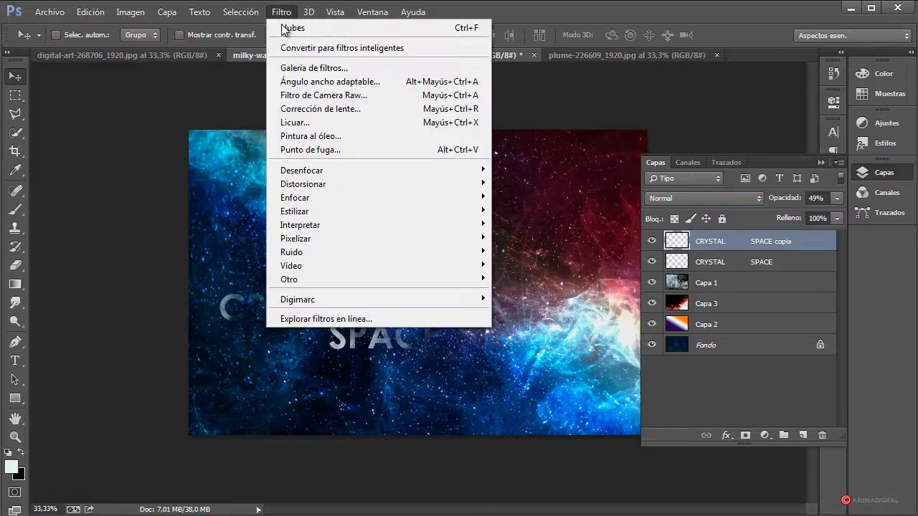
{"action": "mouse_move", "coordinate": [298, 169]}
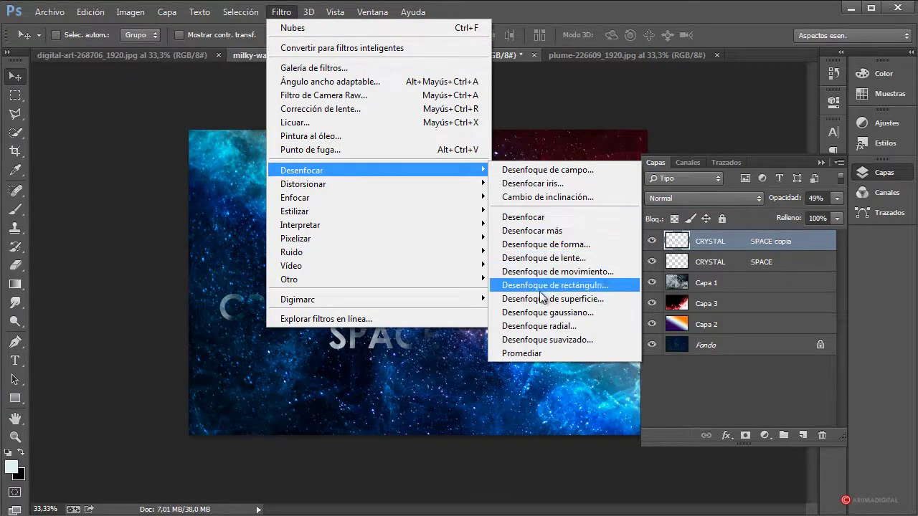
{"action": "left_click", "coordinate": [548, 313]}
{"action": "left_click_drag", "start_coordinate": [500, 318], "coordinate": [542, 315]}
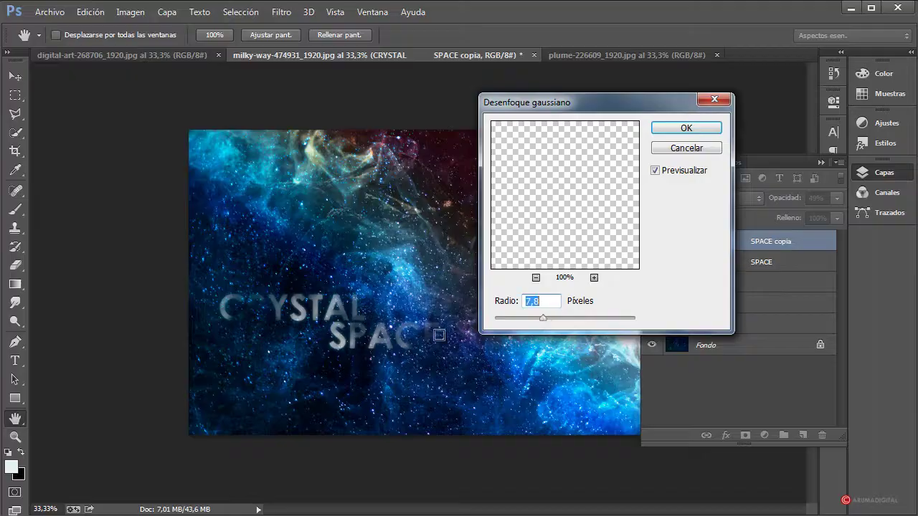
{"action": "left_click_drag", "start_coordinate": [610, 116], "coordinate": [569, 74]}
{"action": "left_click", "coordinate": [638, 103]}
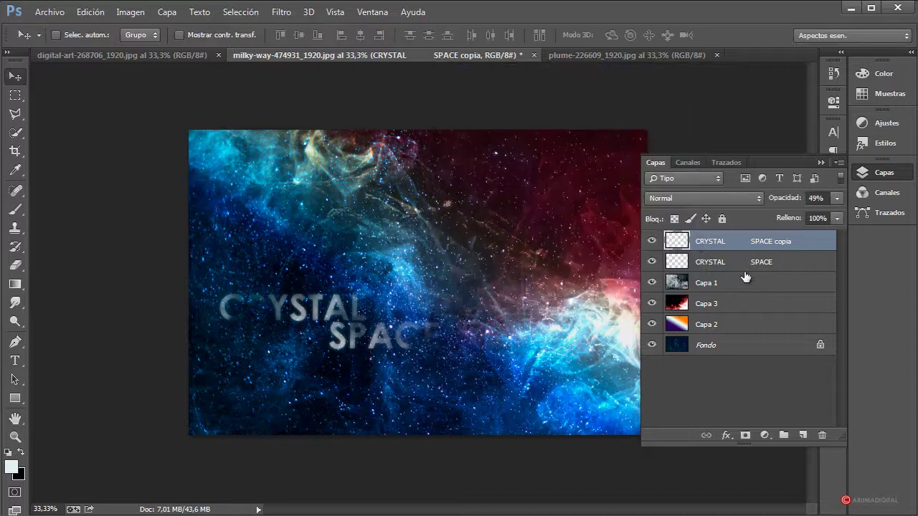
Set the blurred CRYSTAL SPACE copy to 83% opacity and the Sobreexponer color blend mode
{"action": "left_click", "coordinate": [837, 199]}
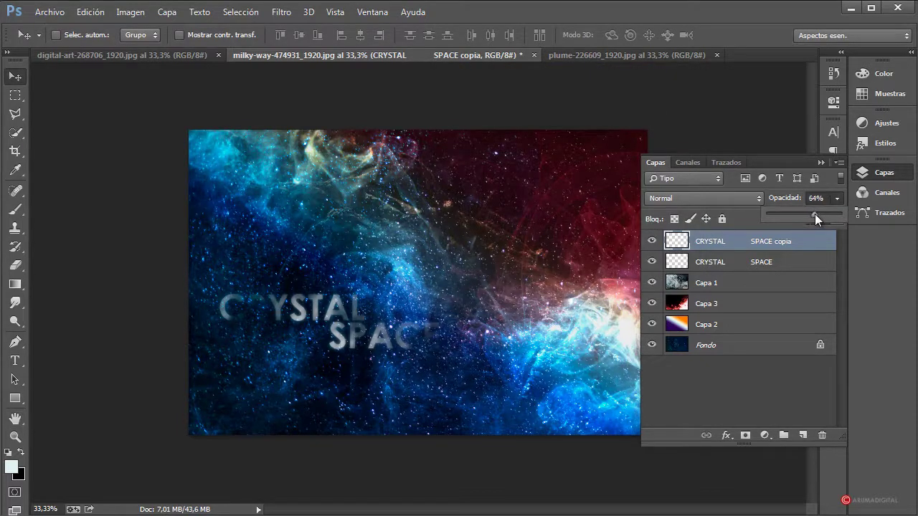
{"action": "left_click_drag", "start_coordinate": [815, 214], "coordinate": [829, 216]}
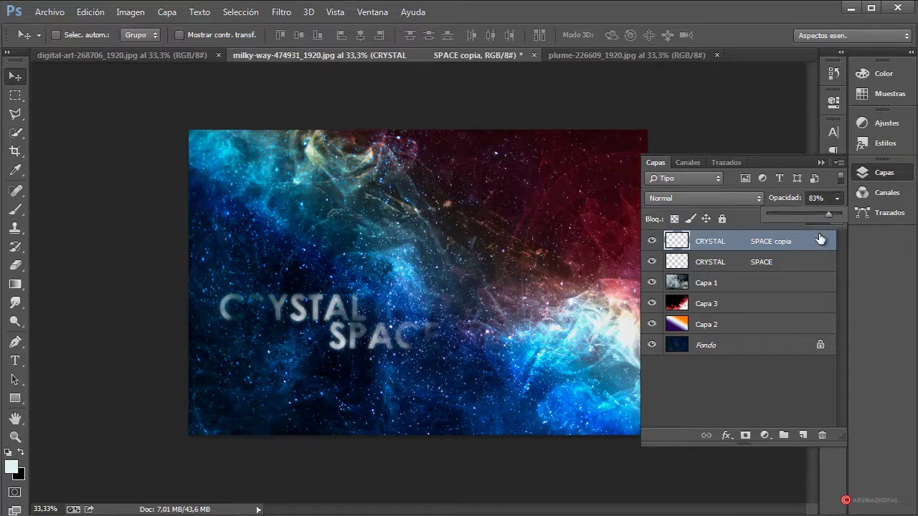
{"action": "left_click", "coordinate": [710, 198]}
{"action": "left_click", "coordinate": [670, 385]}
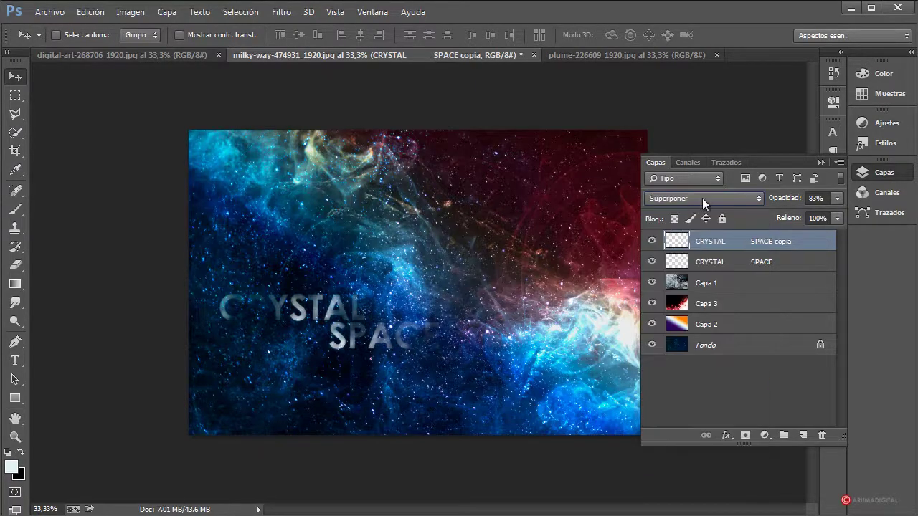
{"action": "left_click", "coordinate": [702, 198]}
{"action": "left_click", "coordinate": [685, 336]}
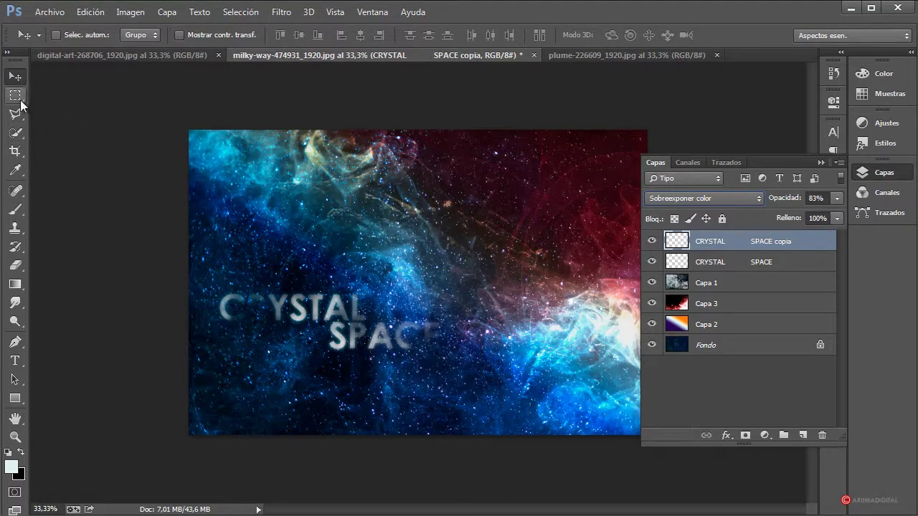
On a new layer, make a small circular selection above the title, fill it with the near-white foreground colour and deselect
{"action": "left_click_drag", "start_coordinate": [21, 101], "coordinate": [98, 108]}
{"action": "left_click", "coordinate": [803, 435]}
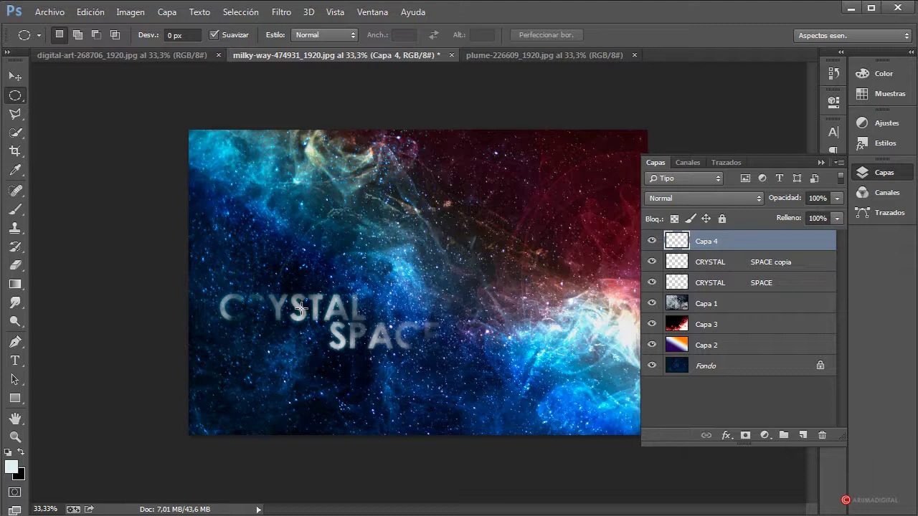
{"action": "left_click_drag", "start_coordinate": [301, 215], "coordinate": [318, 231]}
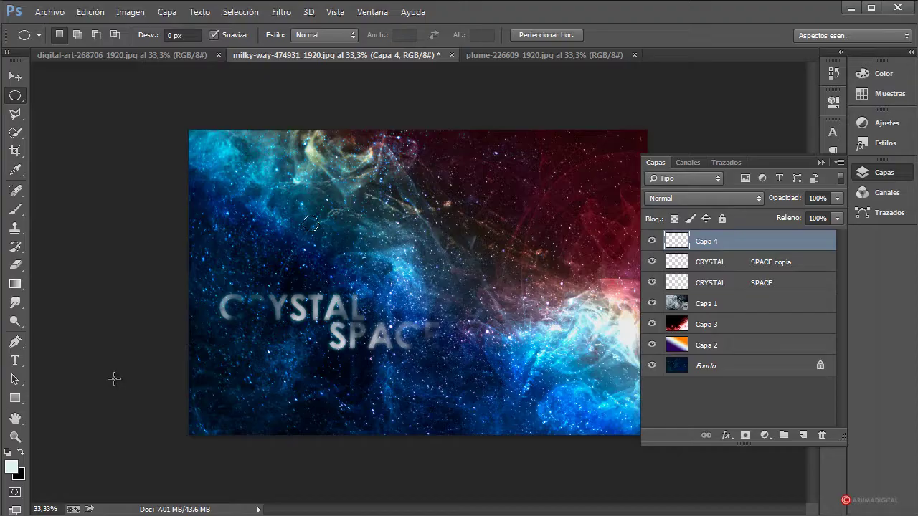
{"action": "key", "text": "alt+BackSpace"}
{"action": "left_click", "coordinate": [240, 12]}
{"action": "left_click", "coordinate": [251, 39]}
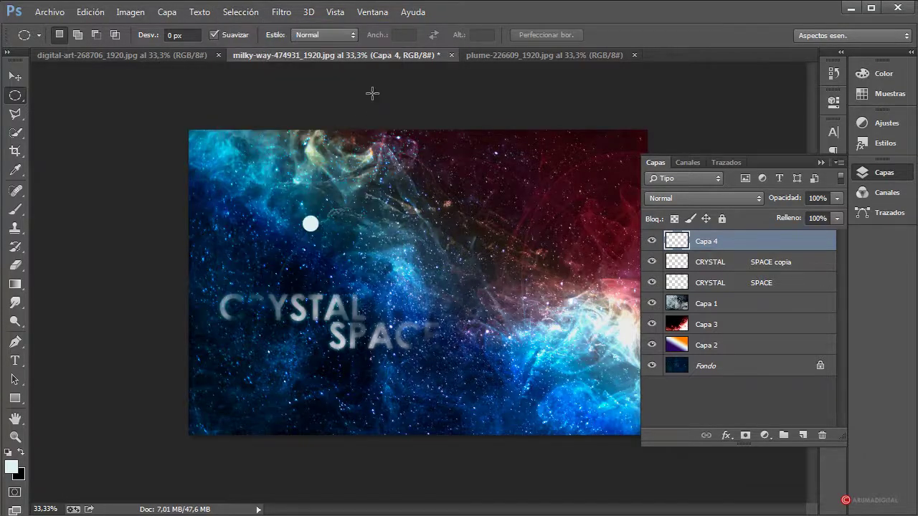
Free-transform the white circle into a long thin horizontal streak, about 2249% wide and 46% high, across the image above the title
{"action": "right_click", "coordinate": [313, 220]}
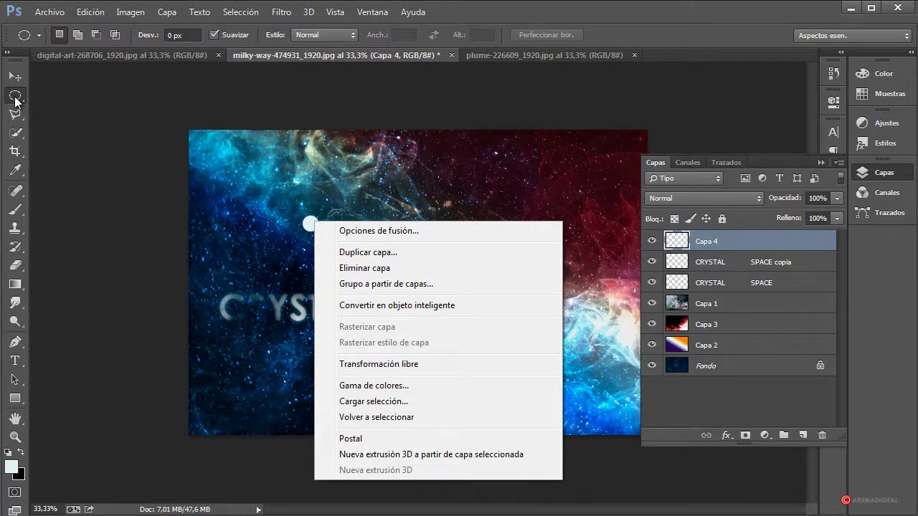
{"action": "left_click", "coordinate": [348, 364]}
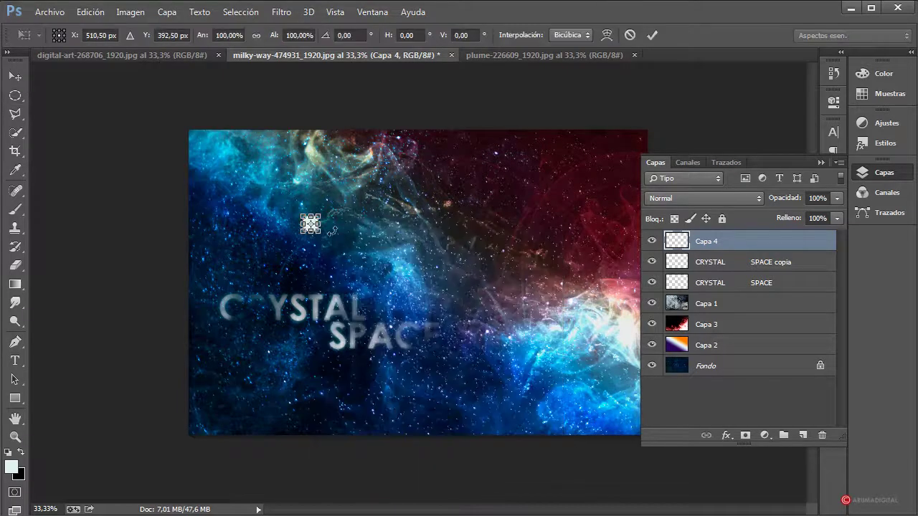
{"action": "left_click_drag", "start_coordinate": [321, 224], "coordinate": [628, 223]}
{"action": "left_click_drag", "start_coordinate": [301, 225], "coordinate": [220, 225]}
{"action": "left_click_drag", "start_coordinate": [425, 215], "coordinate": [426, 224]}
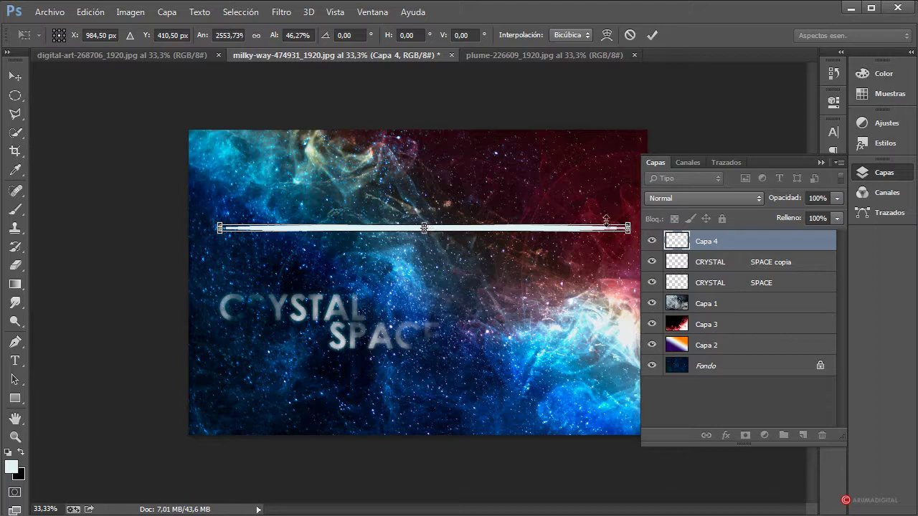
{"action": "left_click_drag", "start_coordinate": [628, 228], "coordinate": [579, 228]}
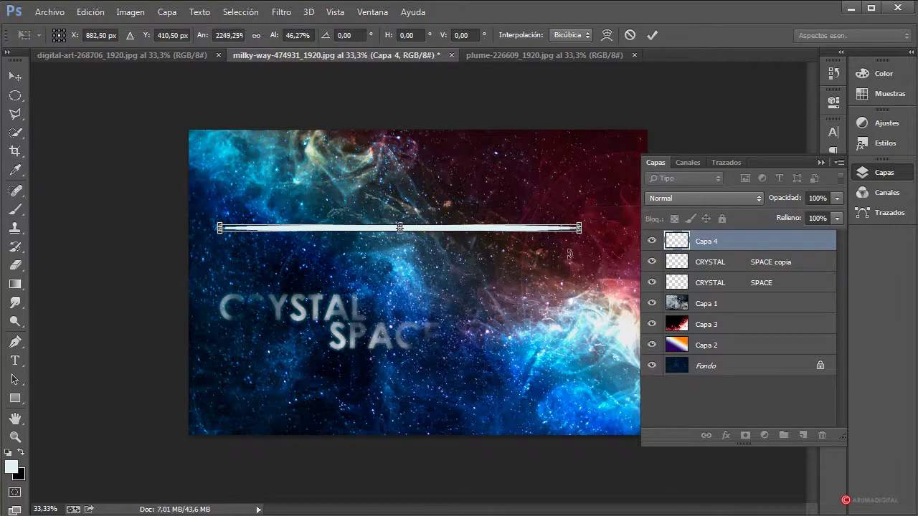
{"action": "key", "text": "Return"}
Move the white streak between the words CRYSTAL and SPACE and place its layer beneath both title layers
{"action": "key", "text": "m"}
{"action": "right_click", "coordinate": [368, 222]}
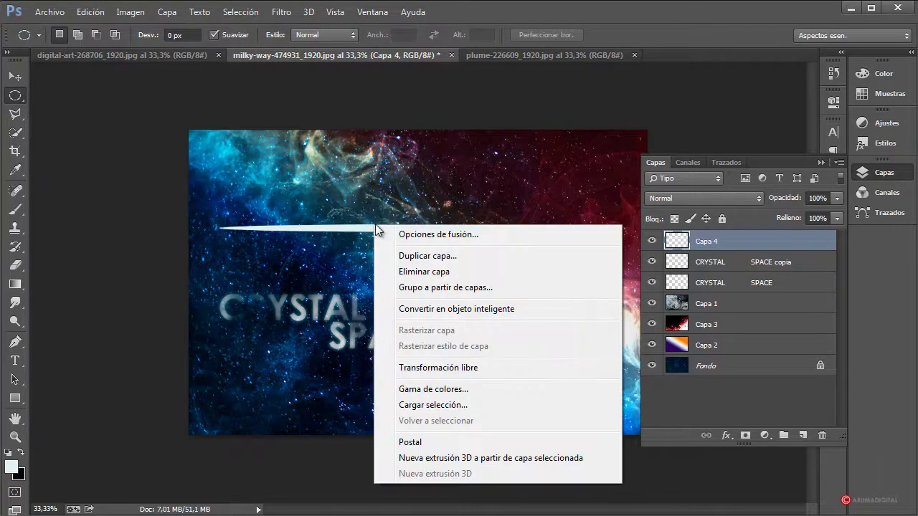
{"action": "left_click", "coordinate": [440, 368]}
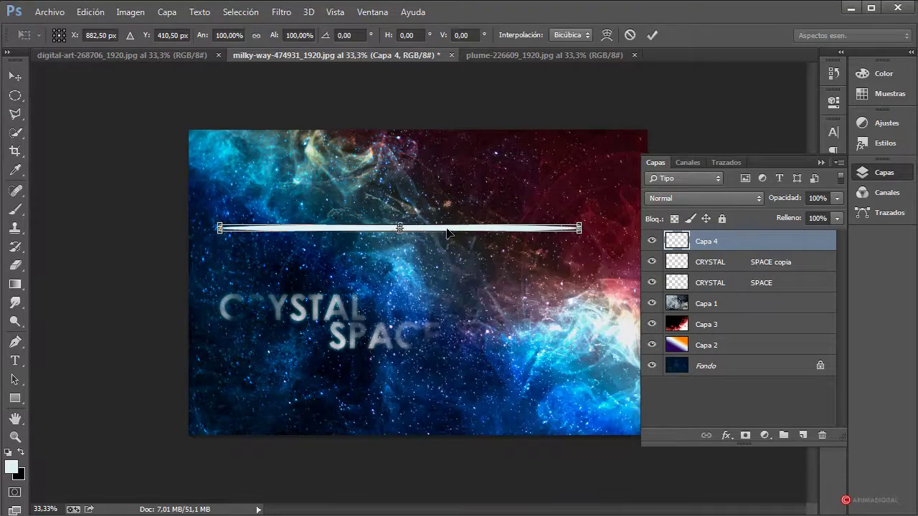
{"action": "left_click_drag", "start_coordinate": [454, 230], "coordinate": [387, 323]}
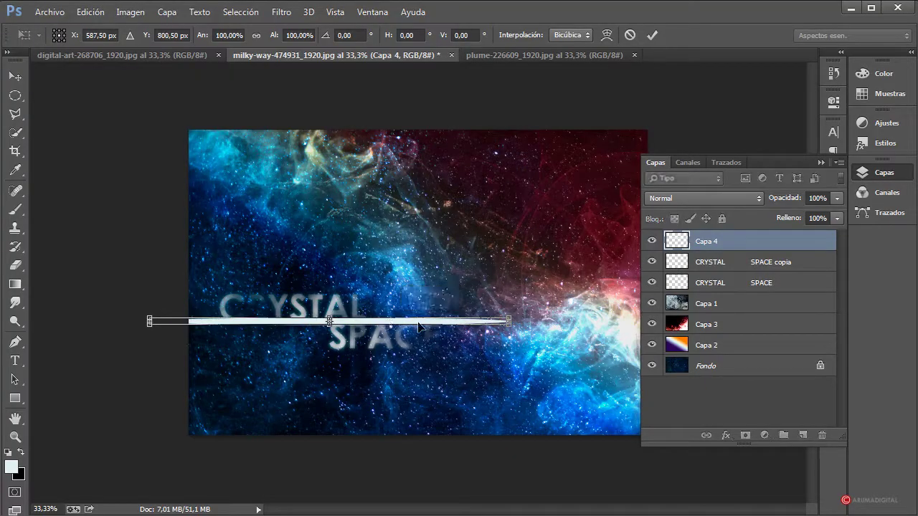
{"action": "key", "text": "Return"}
{"action": "key", "text": "m"}
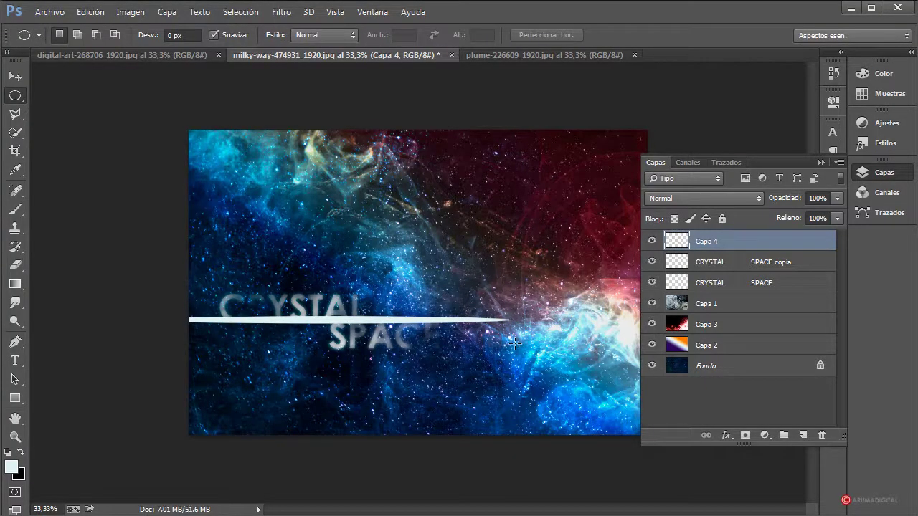
{"action": "left_click_drag", "start_coordinate": [748, 241], "coordinate": [742, 290]}
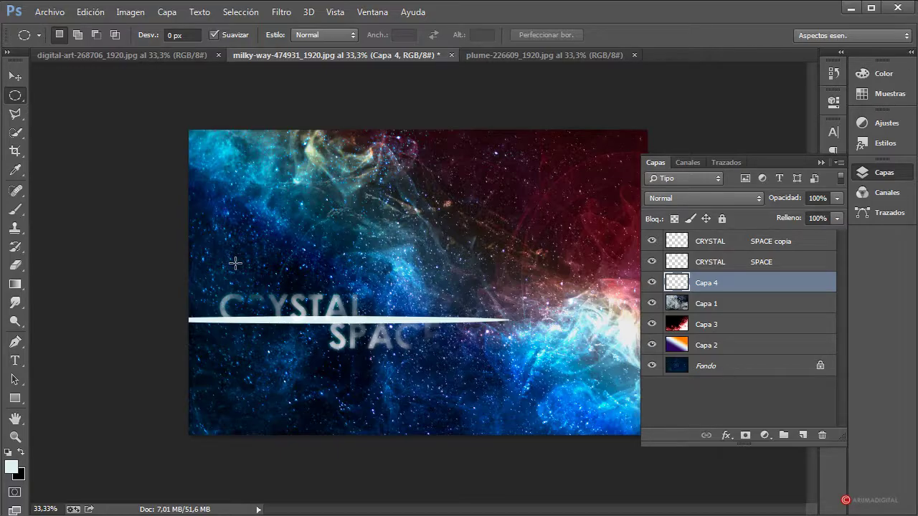
Add an outer glow to the streak layer in white with a size of 59 px
{"action": "double_click", "coordinate": [742, 290]}
{"action": "left_click_drag", "start_coordinate": [583, 76], "coordinate": [598, 89]}
{"action": "left_click", "coordinate": [476, 307]}
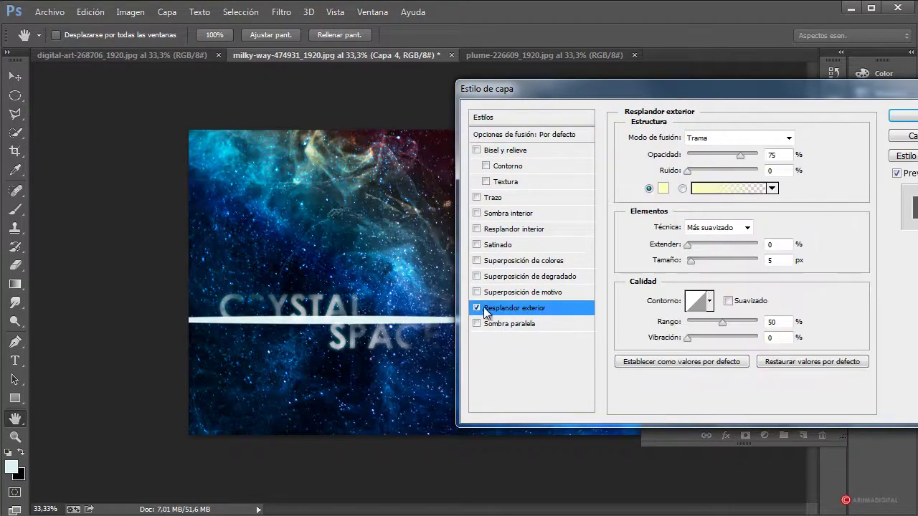
{"action": "left_click", "coordinate": [662, 188]}
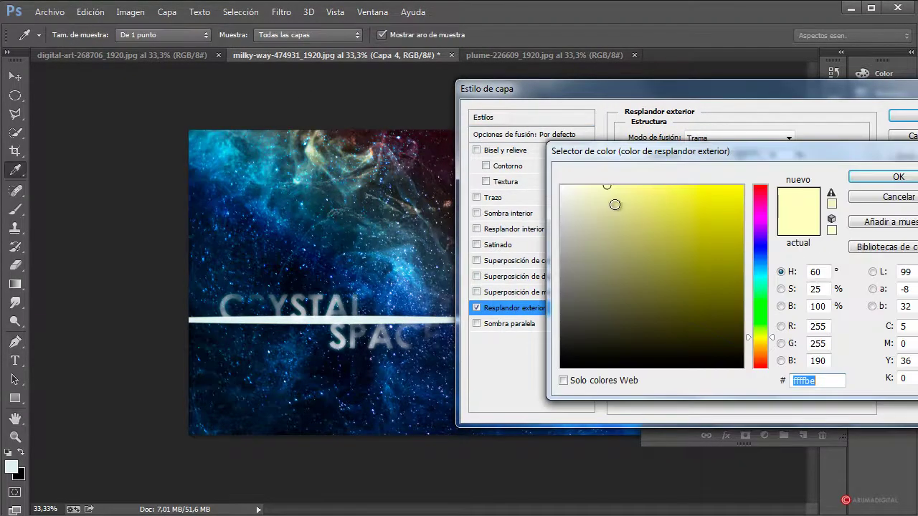
{"action": "left_click", "coordinate": [896, 177]}
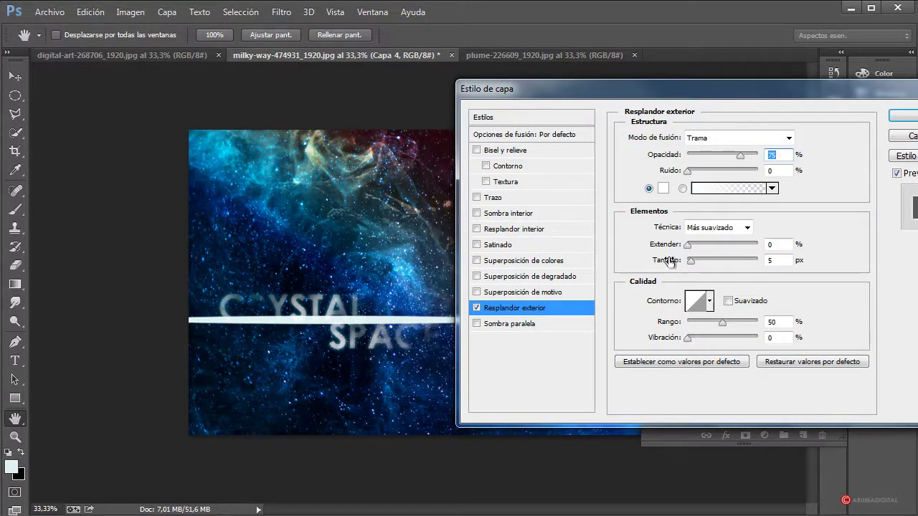
{"action": "mouse_move", "coordinate": [691, 261]}
{"action": "left_mouse_down"}
{"action": "mouse_move", "coordinate": [725, 262]}
{"action": "mouse_move", "coordinate": [709, 264]}
{"action": "left_mouse_up"}
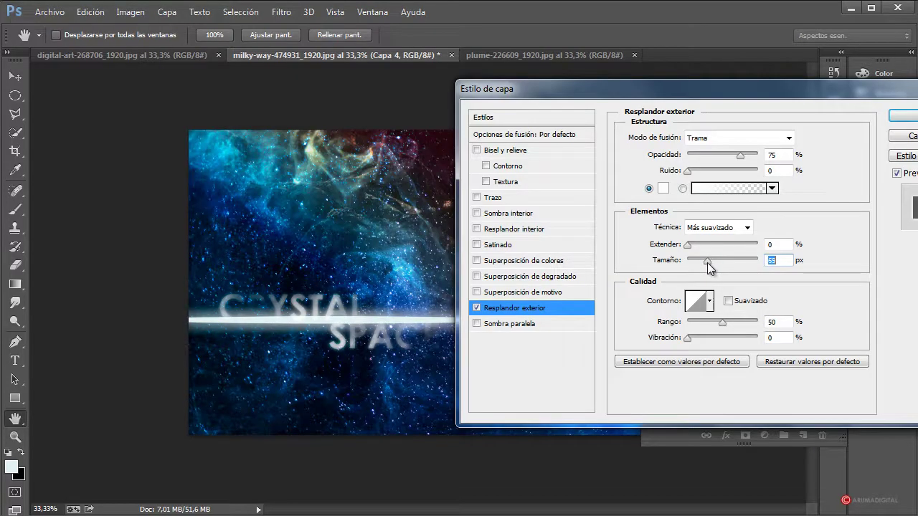
{"action": "left_click_drag", "start_coordinate": [707, 86], "coordinate": [620, 72]}
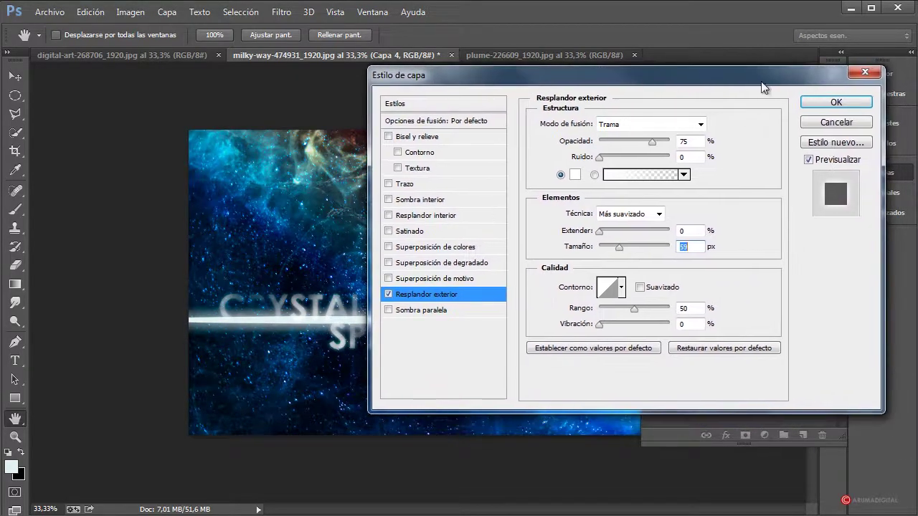
{"action": "left_click", "coordinate": [835, 104]}
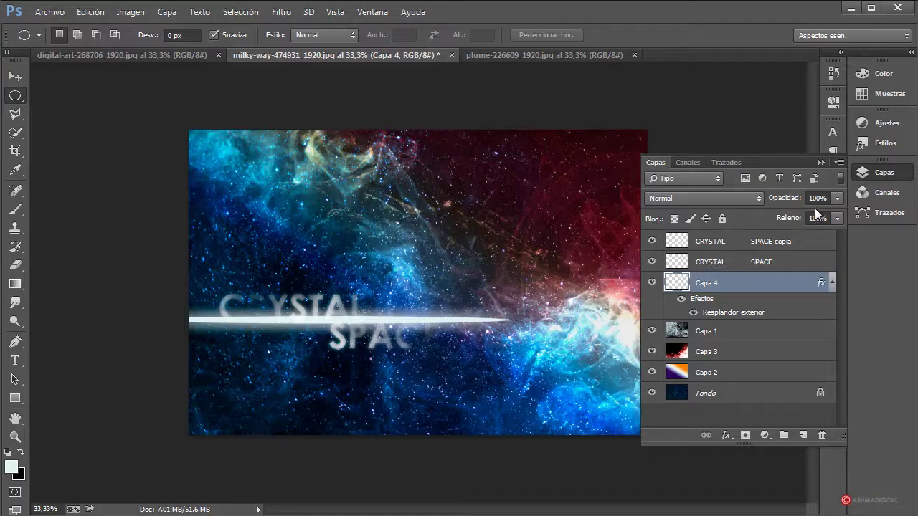
Try the Sobreexponer color, Superponer and Luz suave blend modes on the streak layer
{"action": "left_click", "coordinate": [718, 197]}
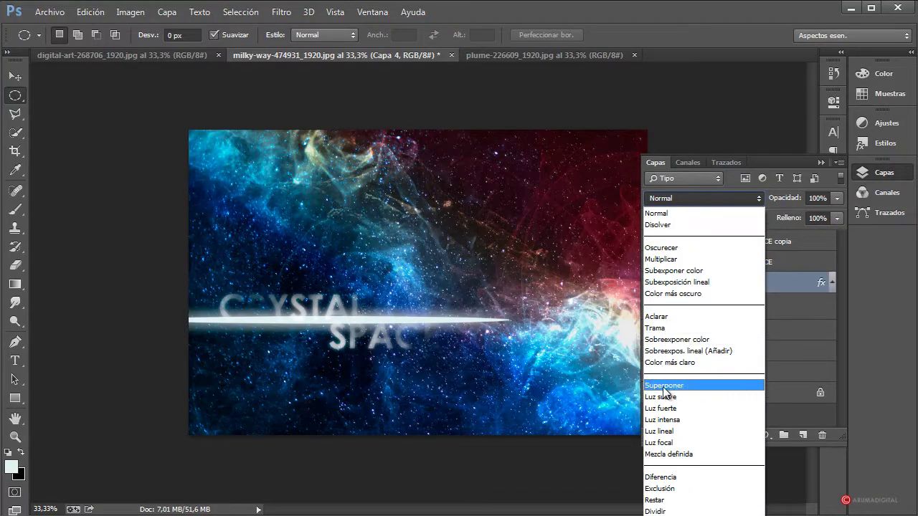
{"action": "left_click", "coordinate": [672, 339]}
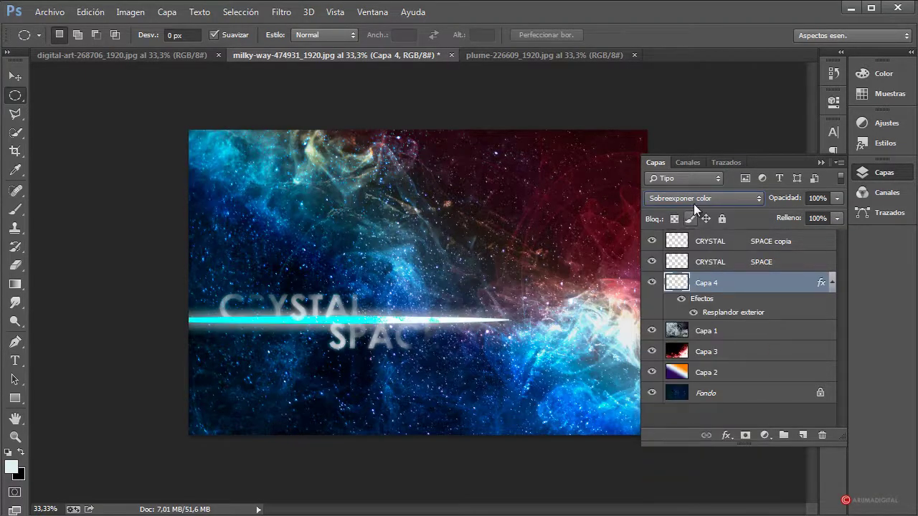
{"action": "left_click", "coordinate": [693, 200]}
{"action": "left_click", "coordinate": [700, 199]}
{"action": "left_click", "coordinate": [699, 203]}
{"action": "left_click", "coordinate": [701, 385]}
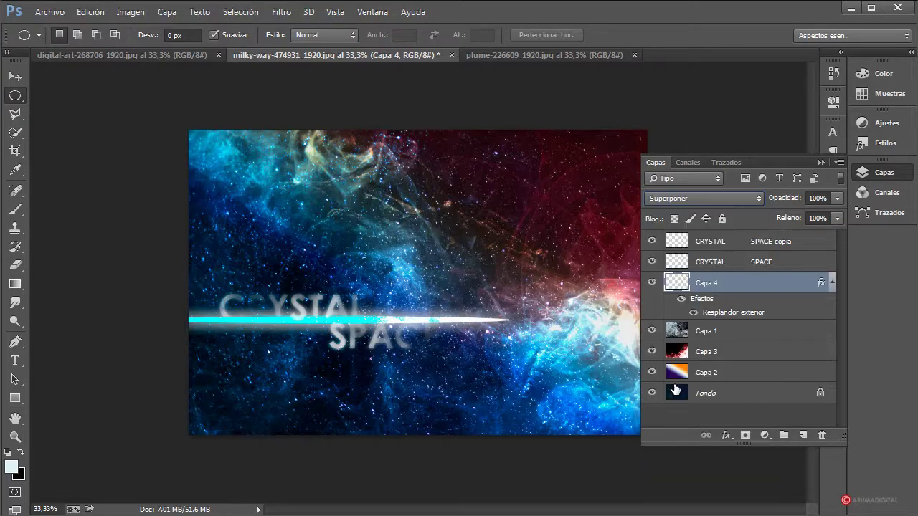
{"action": "left_click", "coordinate": [719, 203]}
{"action": "left_click", "coordinate": [702, 396]}
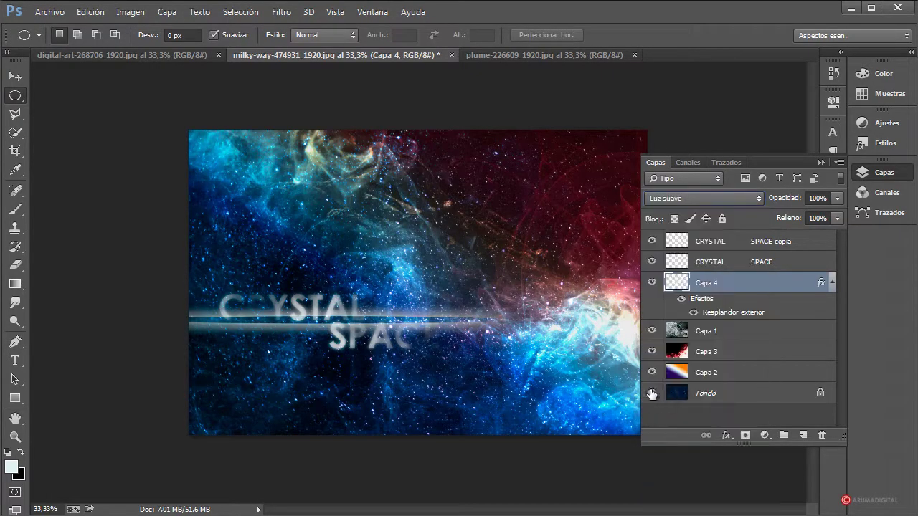
Set the streak layer to the Aclarar blend mode and 84% opacity
{"action": "left_click", "coordinate": [741, 197]}
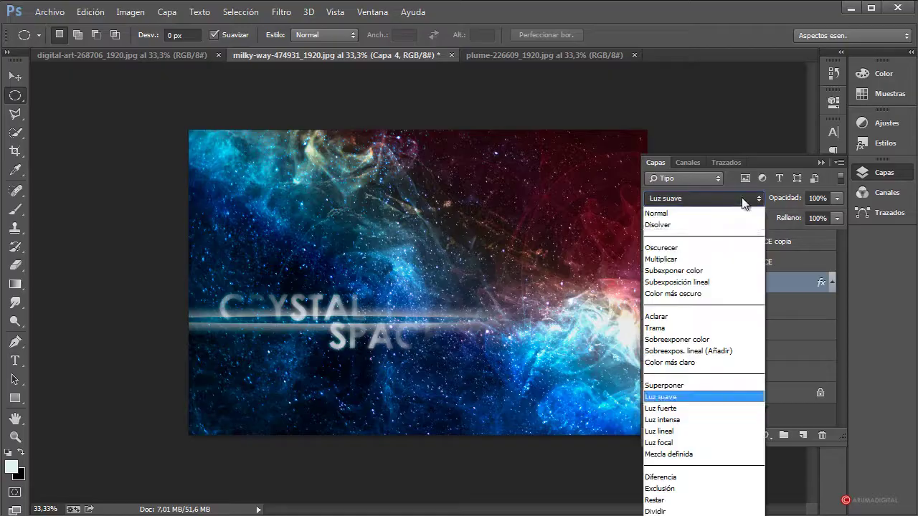
{"action": "left_click", "coordinate": [670, 316]}
{"action": "mouse_move", "coordinate": [837, 199]}
{"action": "left_mouse_down"}
{"action": "mouse_move", "coordinate": [784, 218]}
{"action": "mouse_move", "coordinate": [827, 210]}
{"action": "left_mouse_up"}
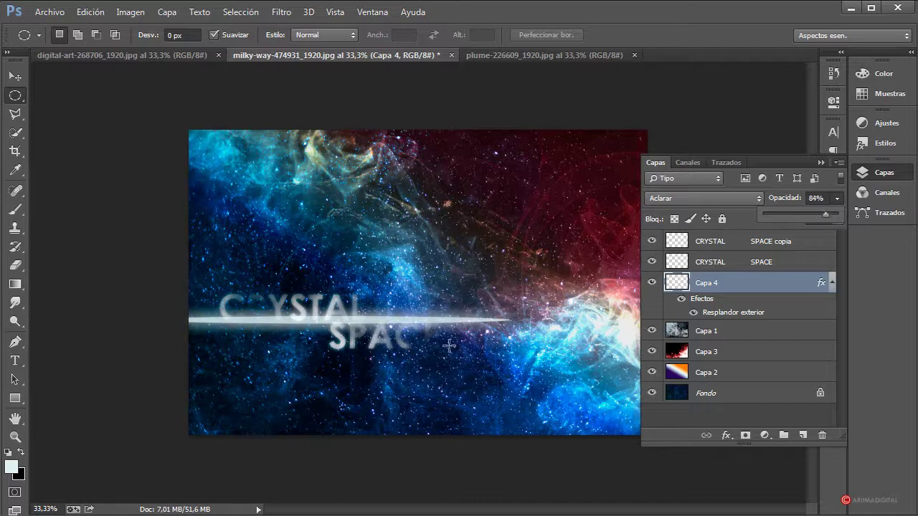
Free-transform the streak to about 32% of its height and nudge it slightly up and left between the title words
{"action": "right_click", "coordinate": [327, 316]}
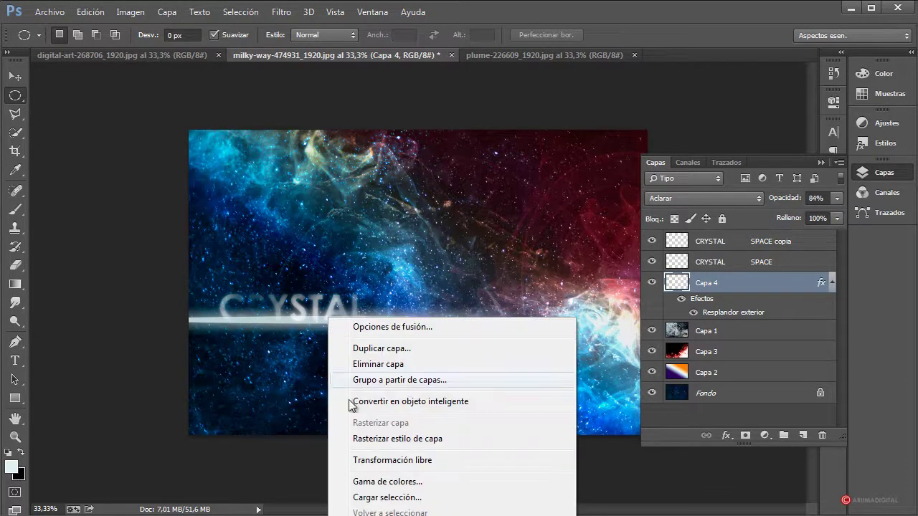
{"action": "left_click", "coordinate": [355, 461]}
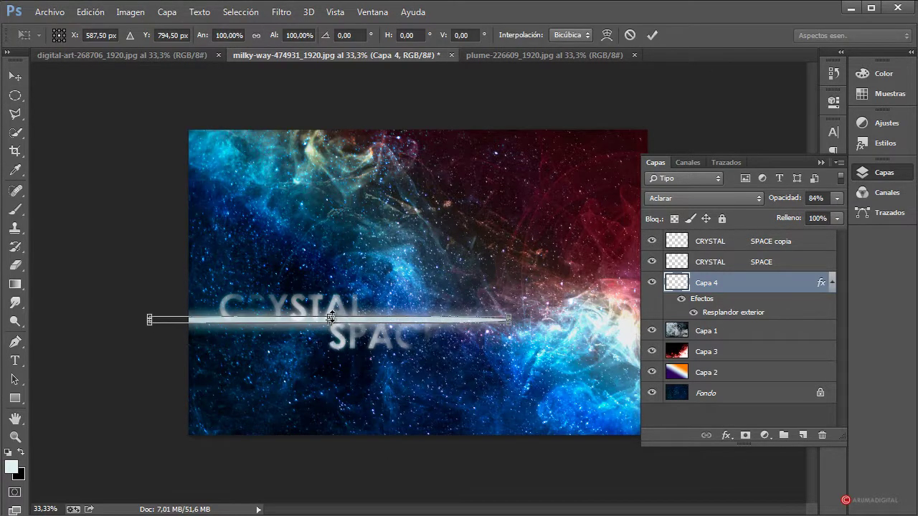
{"action": "left_click_drag", "start_coordinate": [331, 317], "coordinate": [334, 319]}
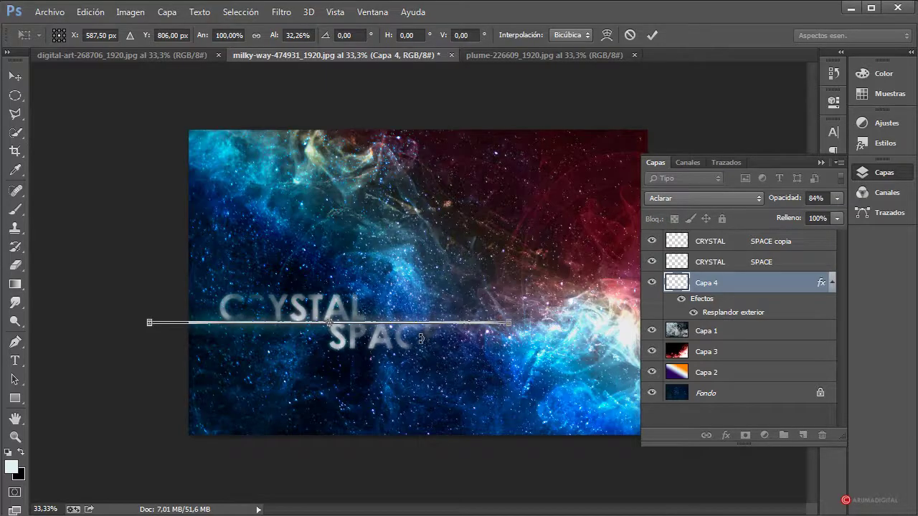
{"action": "key", "text": "Return"}
{"action": "key", "text": "m"}
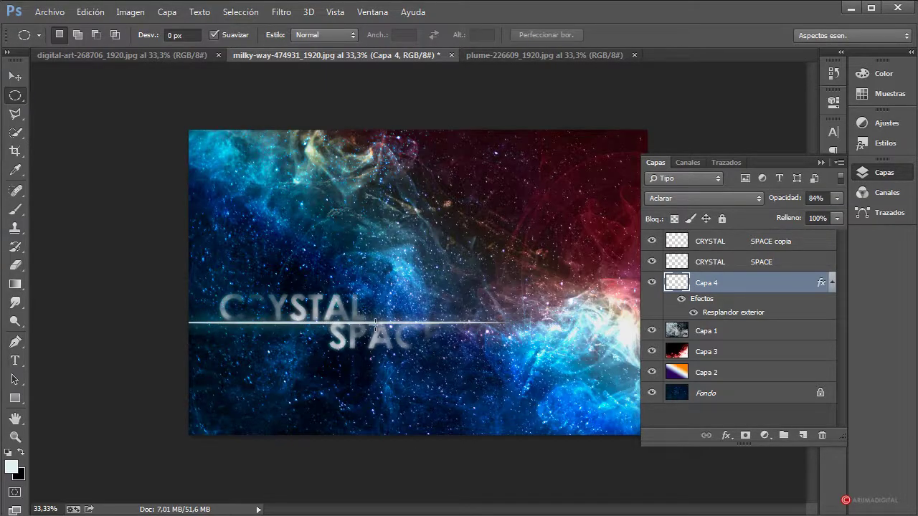
{"action": "left_click", "coordinate": [15, 76]}
{"action": "mouse_move", "coordinate": [421, 356]}
{"action": "left_mouse_down"}
{"action": "mouse_move", "coordinate": [411, 354]}
{"action": "mouse_move", "coordinate": [441, 358]}
{"action": "left_mouse_up"}
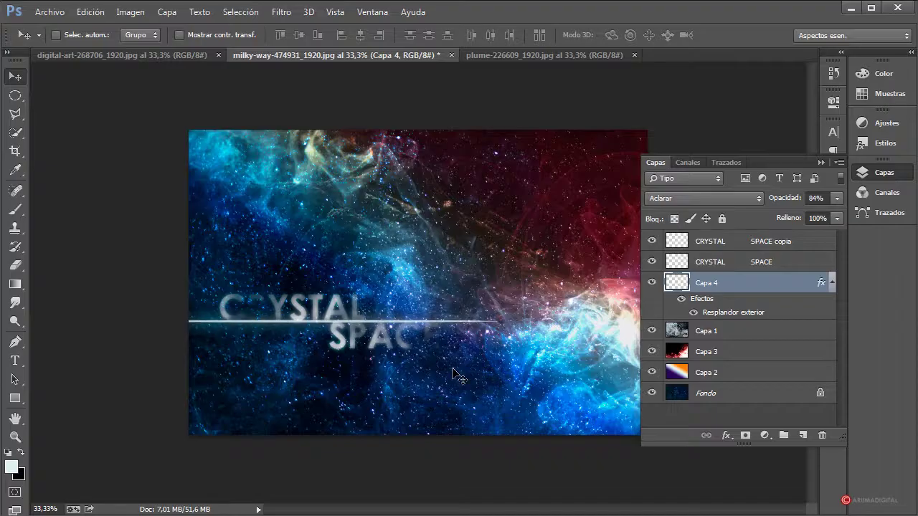
Lower the streak layer's opacity to 41% and strengthen its outer glow, raising the glow's opacity to 100%
{"action": "left_click", "coordinate": [837, 199]}
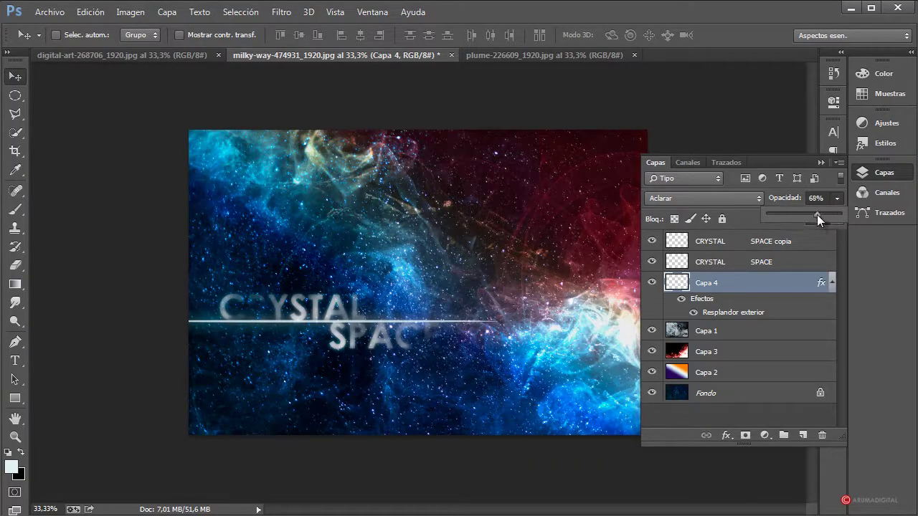
{"action": "mouse_move", "coordinate": [816, 214]}
{"action": "left_mouse_down"}
{"action": "mouse_move", "coordinate": [786, 218]}
{"action": "mouse_move", "coordinate": [795, 218]}
{"action": "left_mouse_up"}
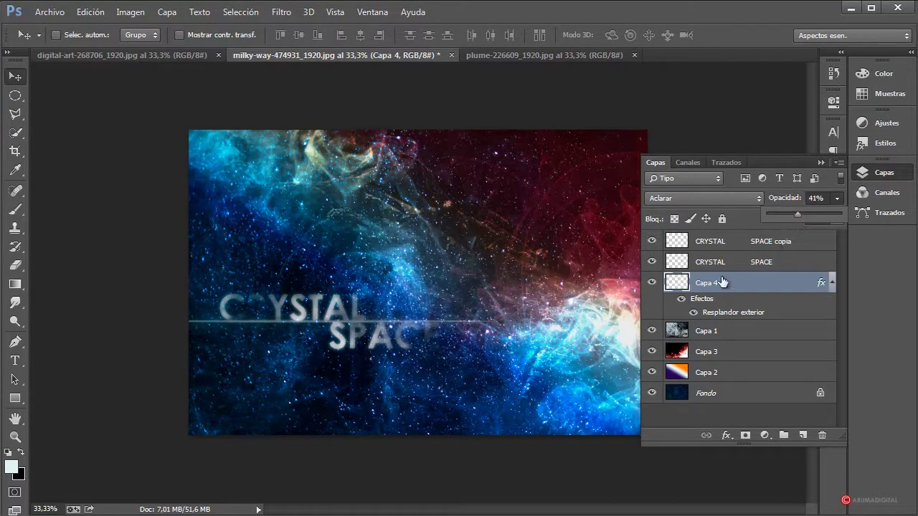
{"action": "double_click", "coordinate": [747, 283]}
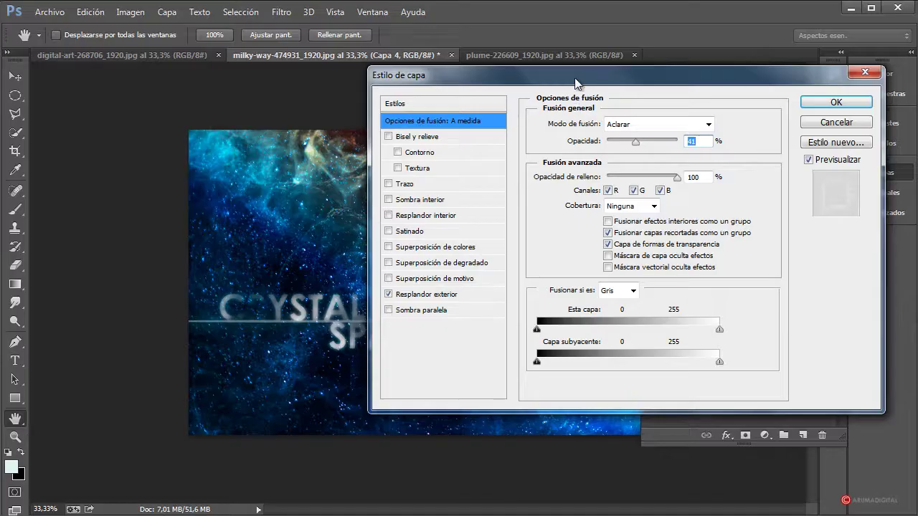
{"action": "left_click_drag", "start_coordinate": [574, 77], "coordinate": [643, 91]}
{"action": "left_click", "coordinate": [520, 308]}
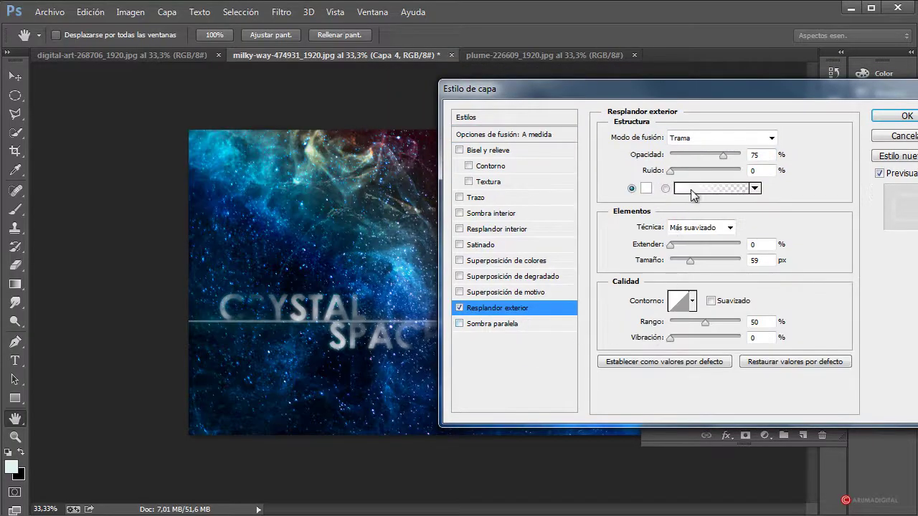
{"action": "left_click_drag", "start_coordinate": [721, 156], "coordinate": [765, 159]}
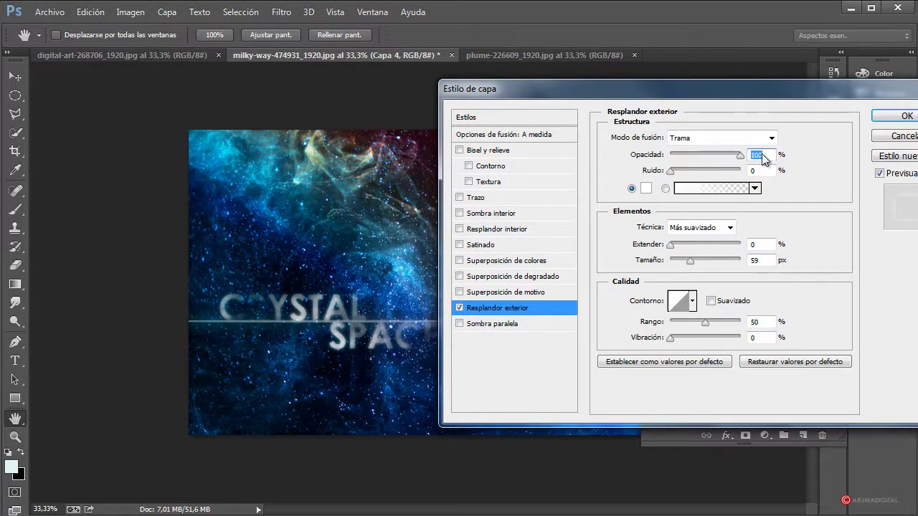
{"action": "mouse_move", "coordinate": [690, 262]}
{"action": "left_mouse_down"}
{"action": "mouse_move", "coordinate": [674, 245]}
{"action": "mouse_move", "coordinate": [689, 264]}
{"action": "left_mouse_up"}
{"action": "left_click_drag", "start_coordinate": [741, 85], "coordinate": [699, 105]}
{"action": "left_click", "coordinate": [822, 107]}
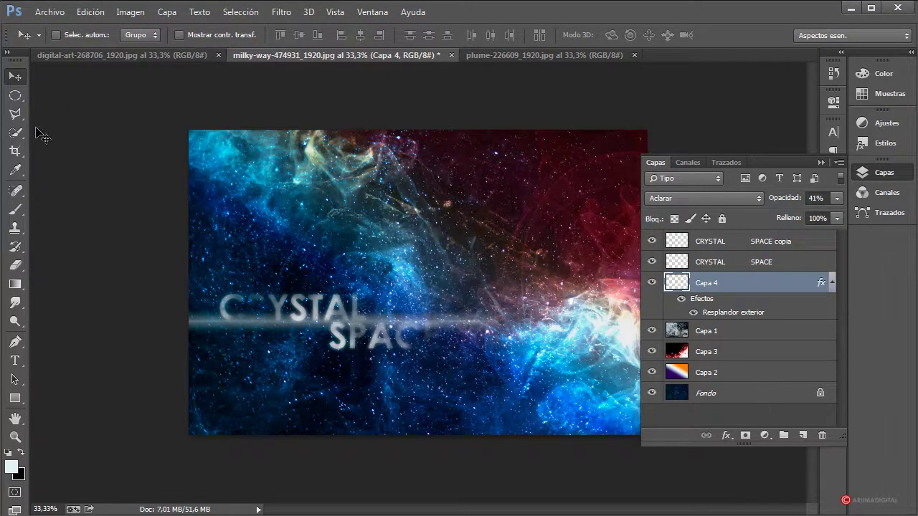
On a new layer above the title copy, make a circular selection near the image's upper centre, fill it with the near-white foreground colour and deselect
{"action": "left_click", "coordinate": [15, 95]}
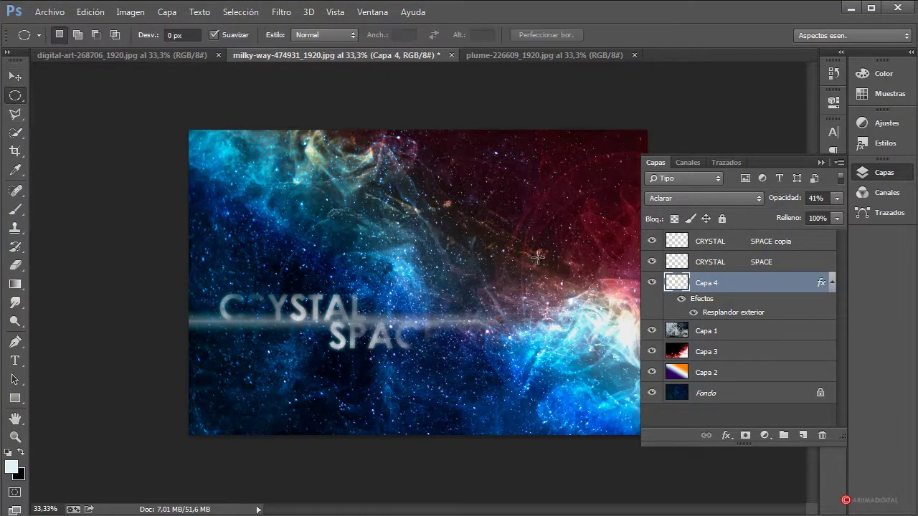
{"action": "left_click", "coordinate": [740, 244]}
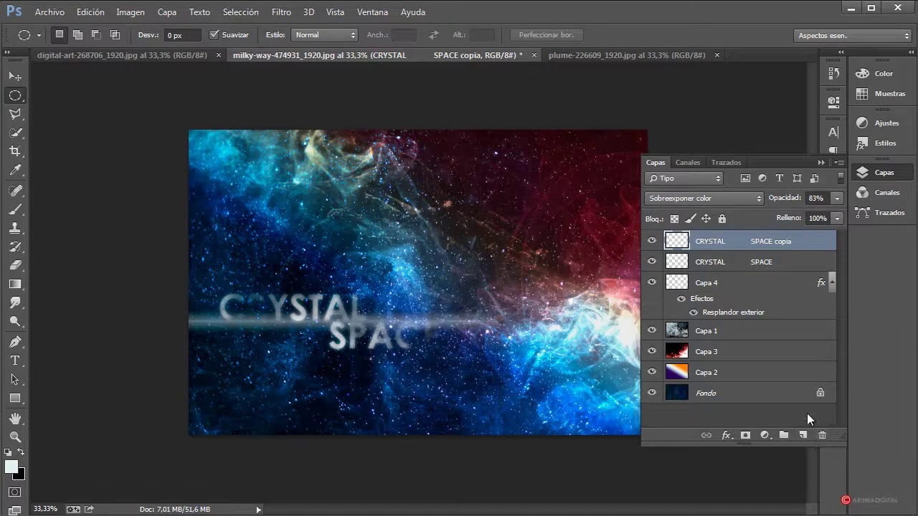
{"action": "left_click", "coordinate": [803, 436]}
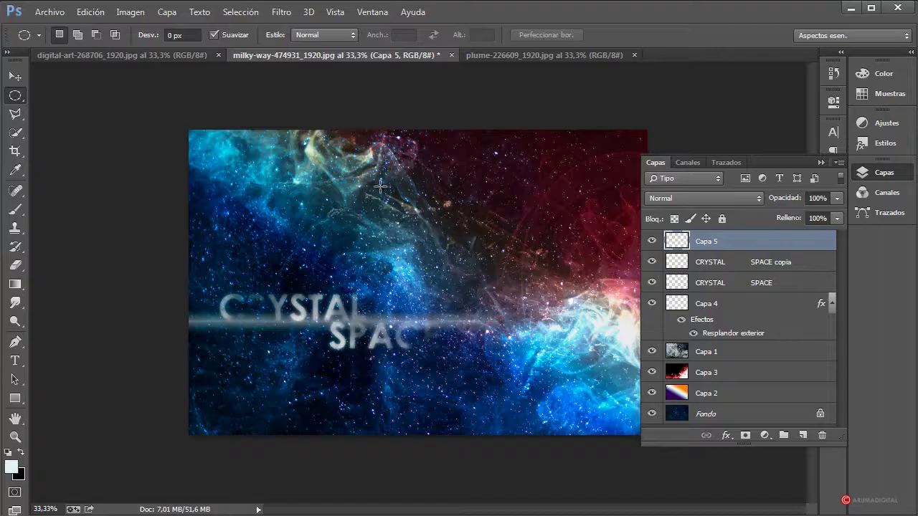
{"action": "left_click_drag", "start_coordinate": [383, 188], "coordinate": [471, 258]}
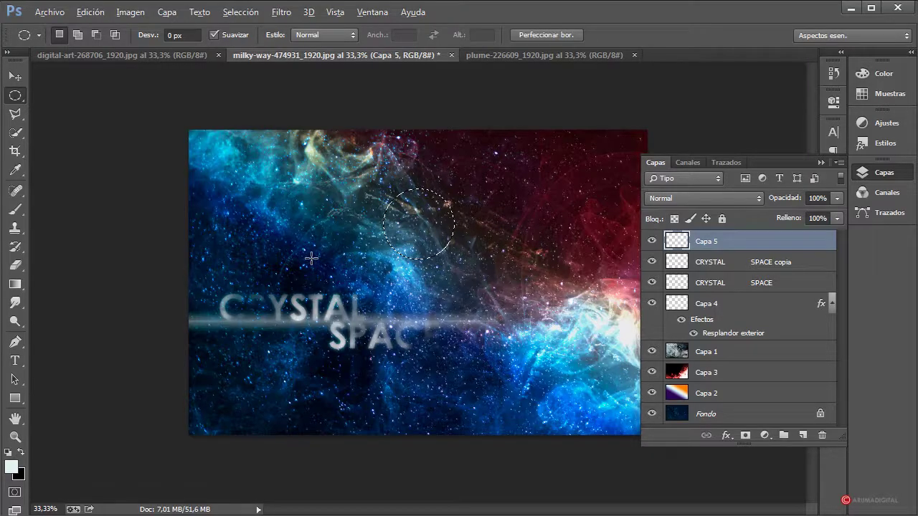
{"action": "key", "text": "alt+BackSpace"}
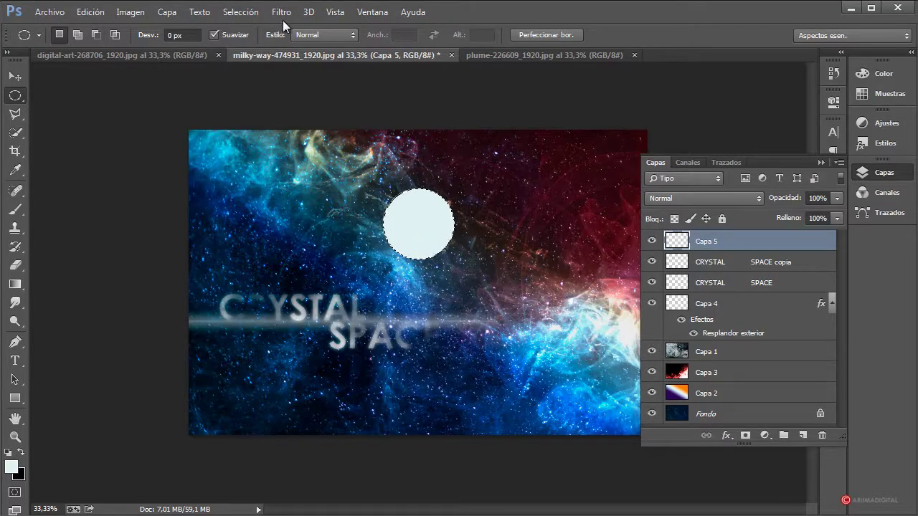
{"action": "left_click", "coordinate": [241, 11]}
{"action": "left_click", "coordinate": [241, 37]}
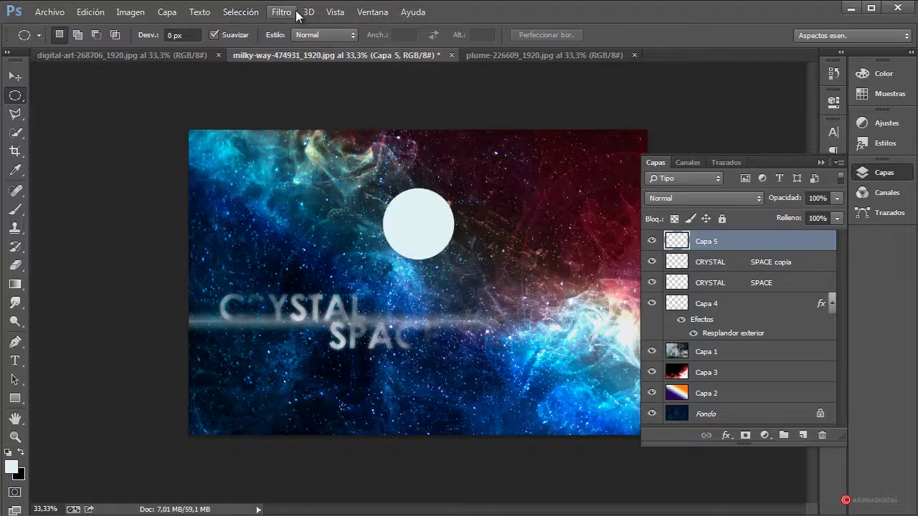
Apply a Gaussian Blur with an 18.2-pixel radius to the white circle
{"action": "left_click", "coordinate": [281, 11]}
{"action": "mouse_move", "coordinate": [308, 174]}
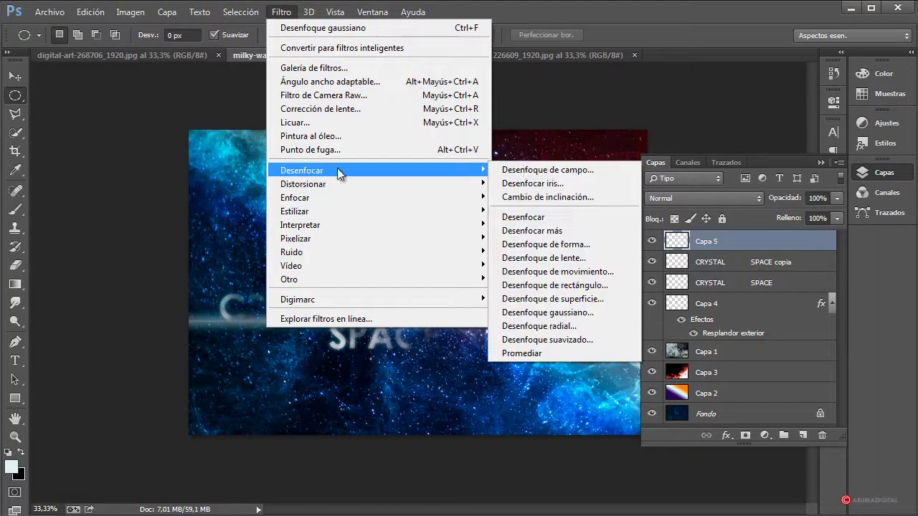
{"action": "left_click", "coordinate": [545, 312]}
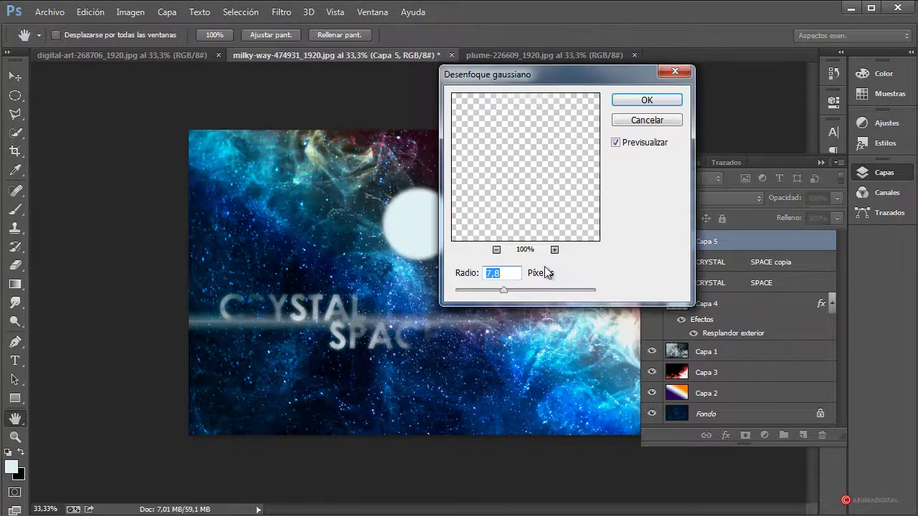
{"action": "left_click_drag", "start_coordinate": [559, 69], "coordinate": [687, 139]}
{"action": "left_click_drag", "start_coordinate": [632, 360], "coordinate": [652, 355]}
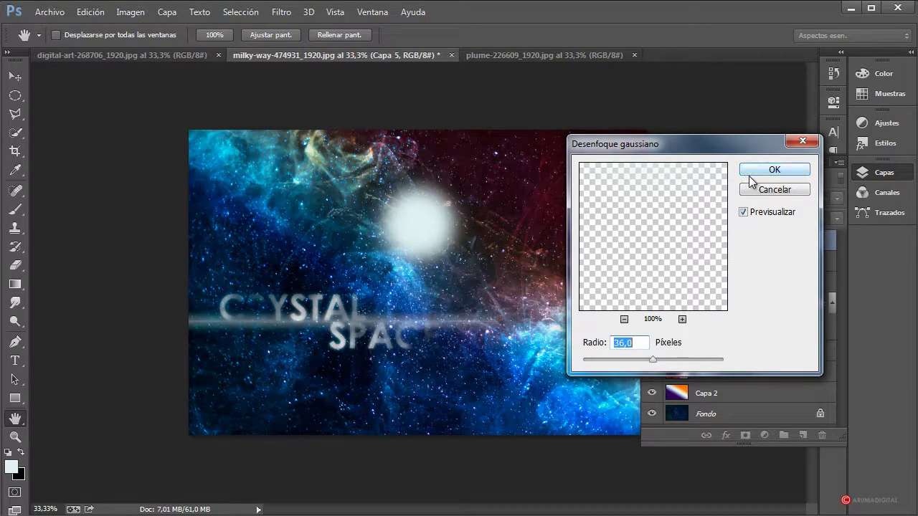
{"action": "left_click_drag", "start_coordinate": [652, 363], "coordinate": [643, 358]}
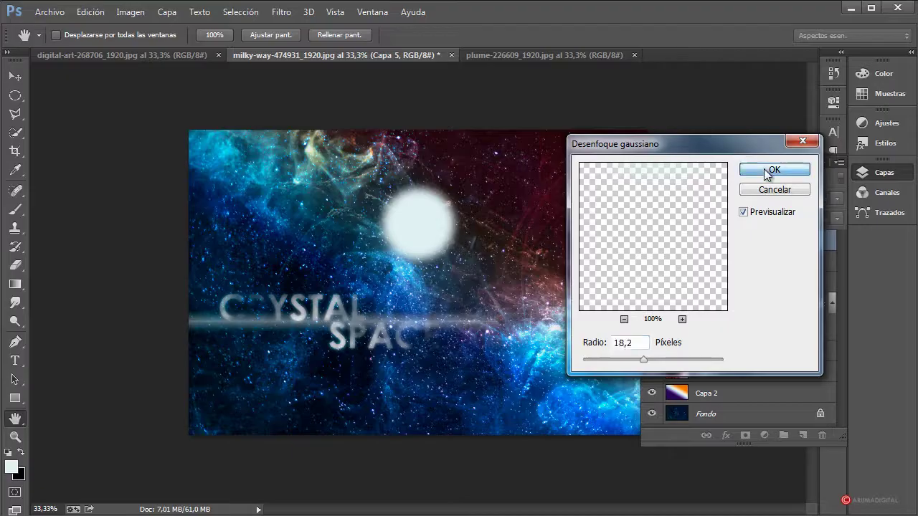
{"action": "left_click", "coordinate": [766, 172]}
Cut off the lower half of the blurred circle using a rectangular selection, and deselect
{"action": "right_click", "coordinate": [15, 101]}
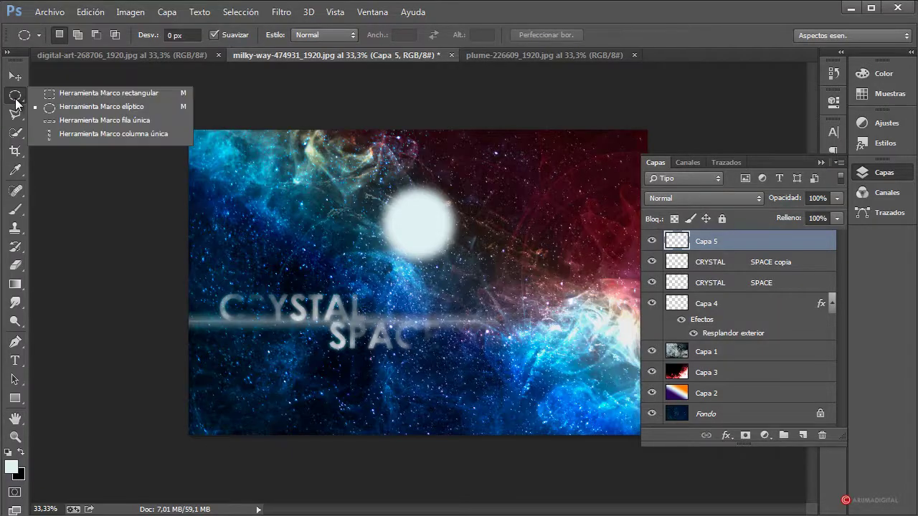
{"action": "left_click", "coordinate": [62, 97]}
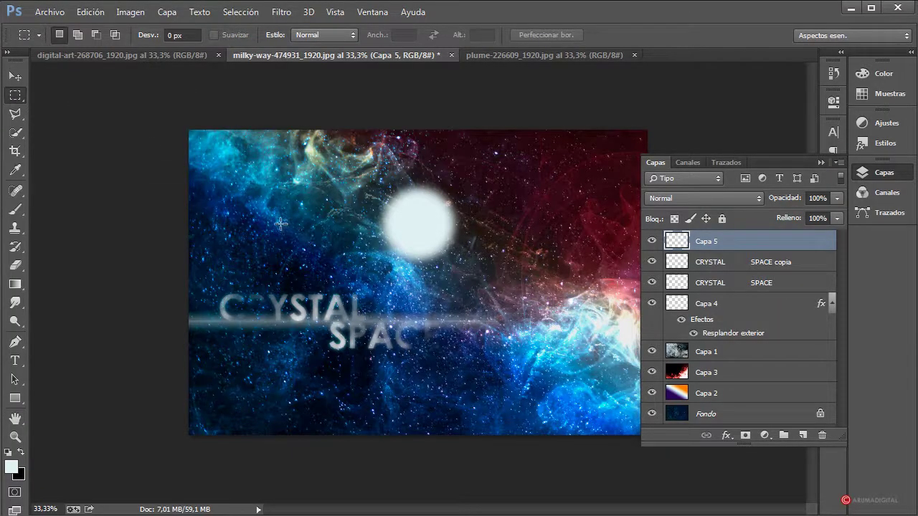
{"action": "left_click_drag", "start_coordinate": [280, 223], "coordinate": [583, 313]}
{"action": "key", "text": "Delete"}
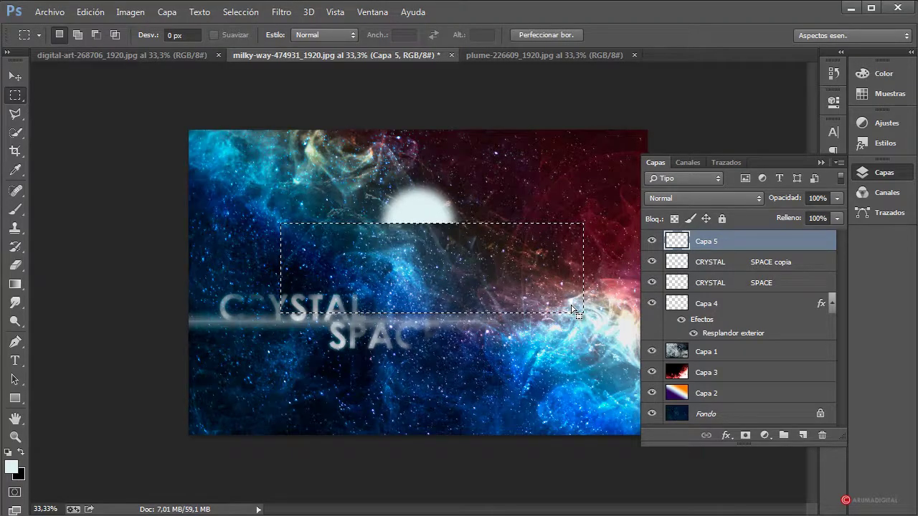
{"action": "left_click", "coordinate": [248, 12]}
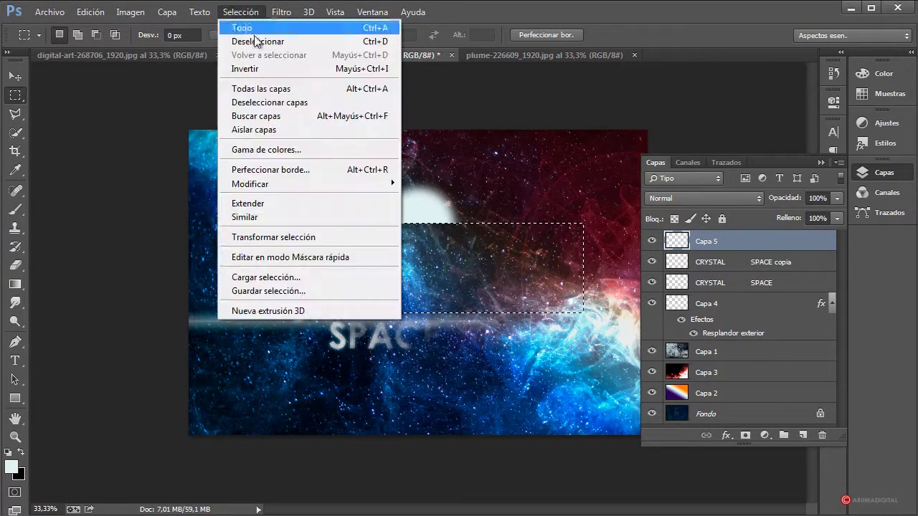
{"action": "left_click", "coordinate": [254, 39]}
Free-transform the half circle into a long, thin horizontal sliver above the title, stretched wide and strongly flattened
{"action": "right_click", "coordinate": [433, 205]}
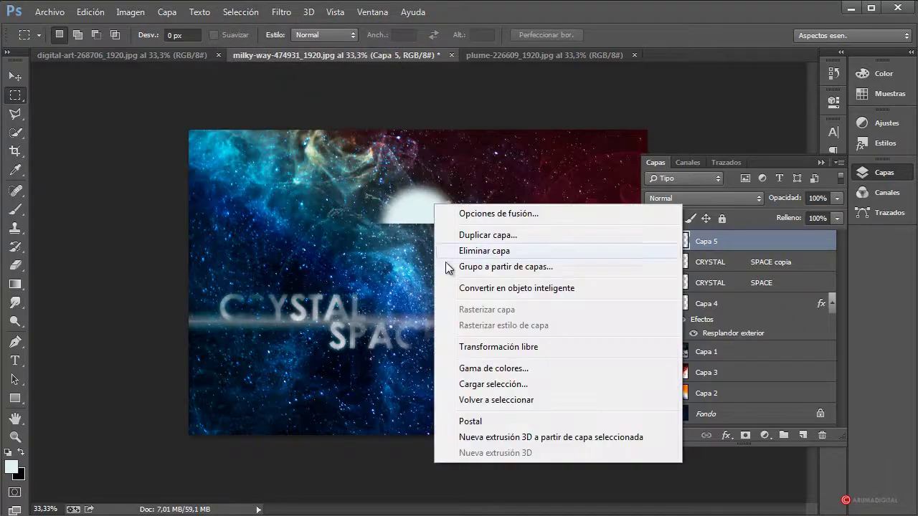
{"action": "left_click", "coordinate": [486, 346]}
{"action": "left_click_drag", "start_coordinate": [413, 194], "coordinate": [583, 260]}
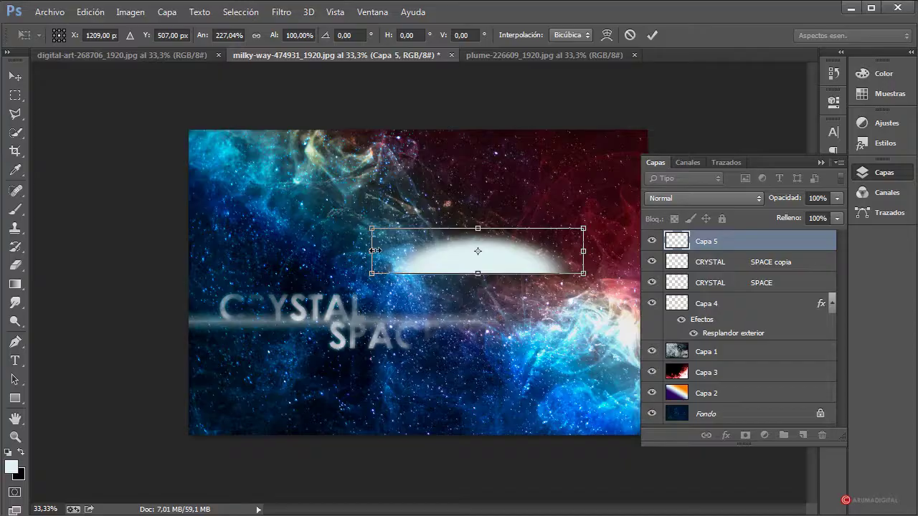
{"action": "left_click_drag", "start_coordinate": [374, 250], "coordinate": [246, 251]}
{"action": "left_click_drag", "start_coordinate": [585, 251], "coordinate": [628, 250]}
{"action": "left_click_drag", "start_coordinate": [426, 228], "coordinate": [433, 265]}
{"action": "key", "text": "m"}
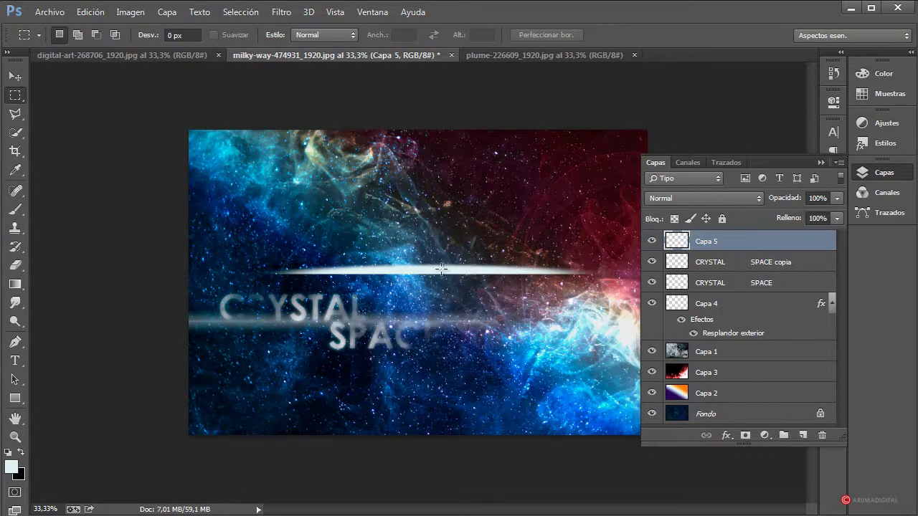
Rotate the sliver by about -53°, scale it to about 85% and move the diagonal beam to the image's right edge
{"action": "right_click", "coordinate": [456, 263]}
{"action": "left_click", "coordinate": [512, 403]}
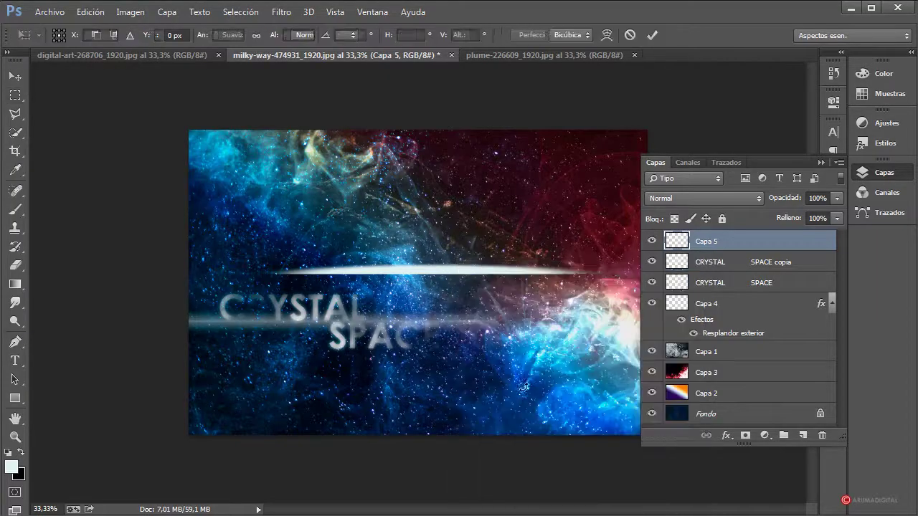
{"action": "left_click_drag", "start_coordinate": [576, 238], "coordinate": [479, 166]}
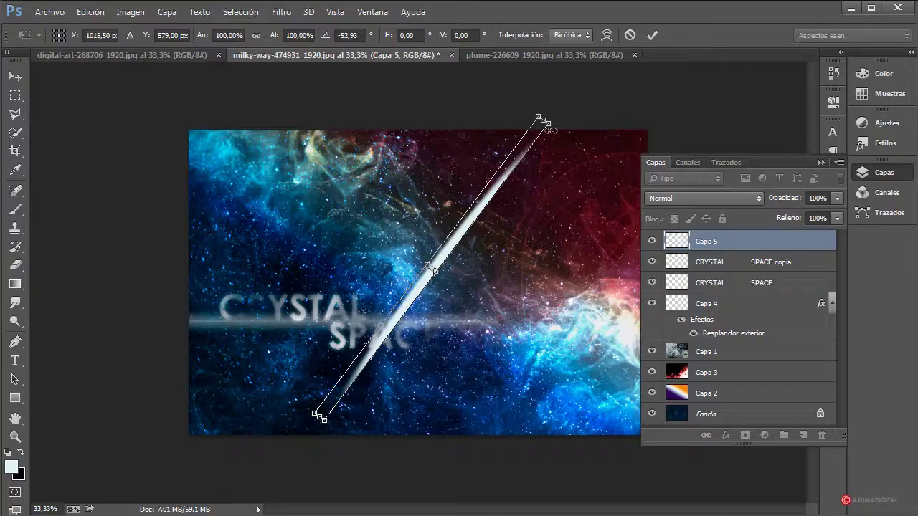
{"action": "left_click_drag", "start_coordinate": [549, 130], "coordinate": [510, 165]}
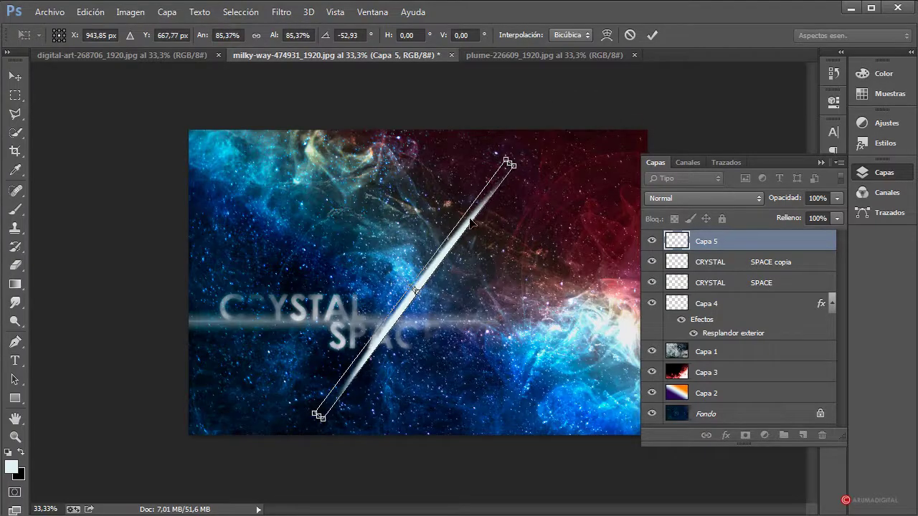
{"action": "left_click_drag", "start_coordinate": [470, 222], "coordinate": [654, 201]}
{"action": "key", "text": "Return"}
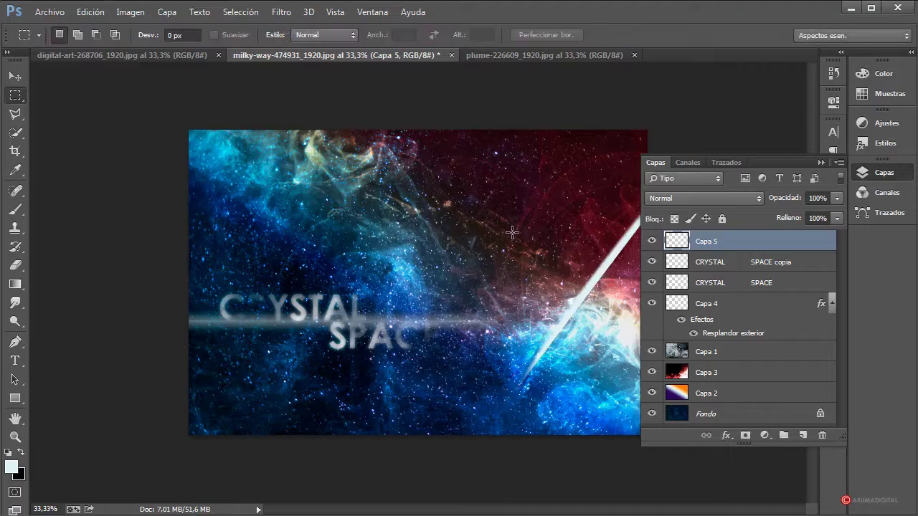
Set the diagonal beam's layer to the Superponer blend mode and 74% opacity
{"action": "left_click", "coordinate": [833, 200]}
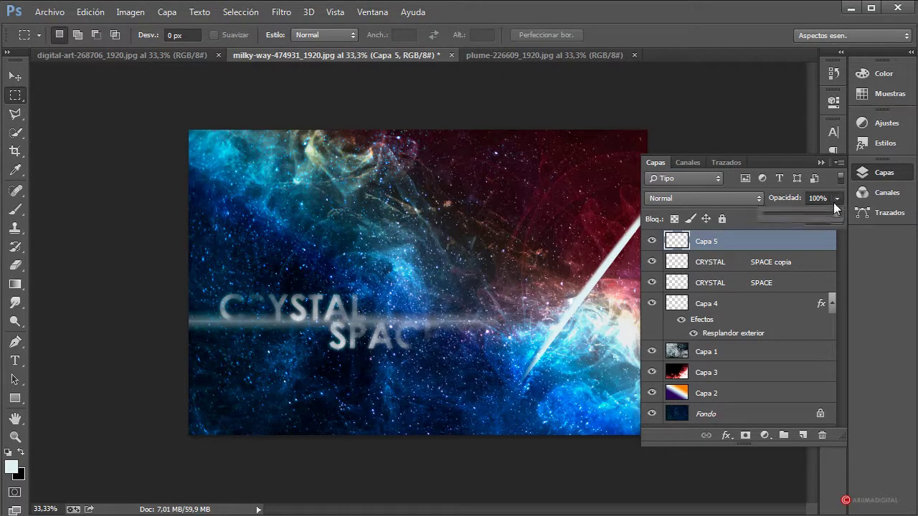
{"action": "left_click_drag", "start_coordinate": [799, 213], "coordinate": [783, 215]}
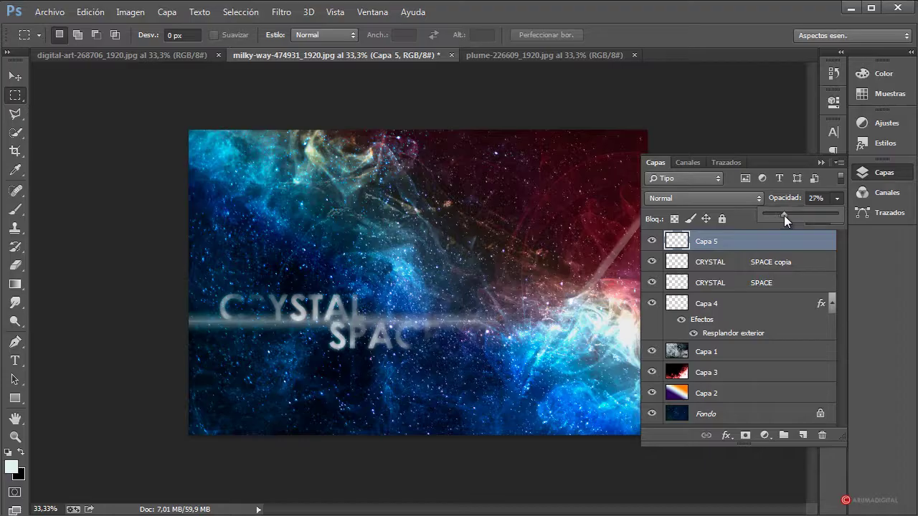
{"action": "left_click", "coordinate": [784, 253]}
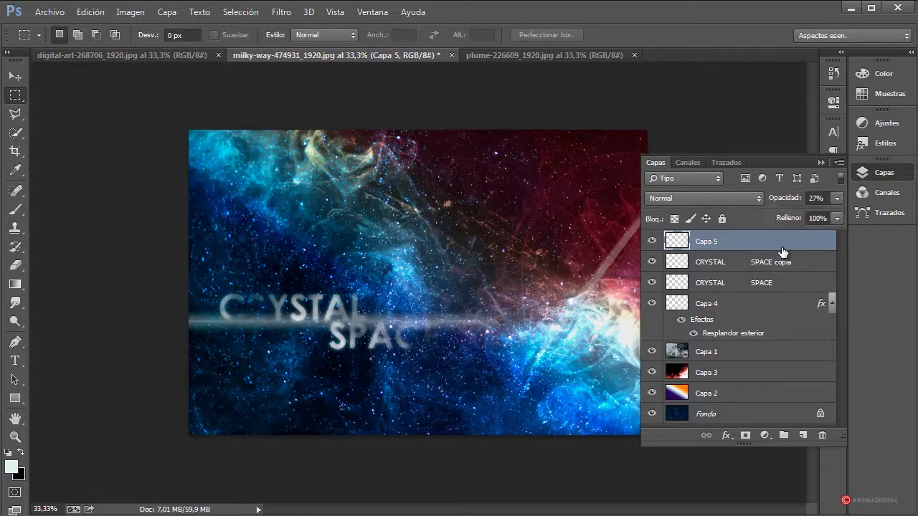
{"action": "left_click", "coordinate": [691, 196]}
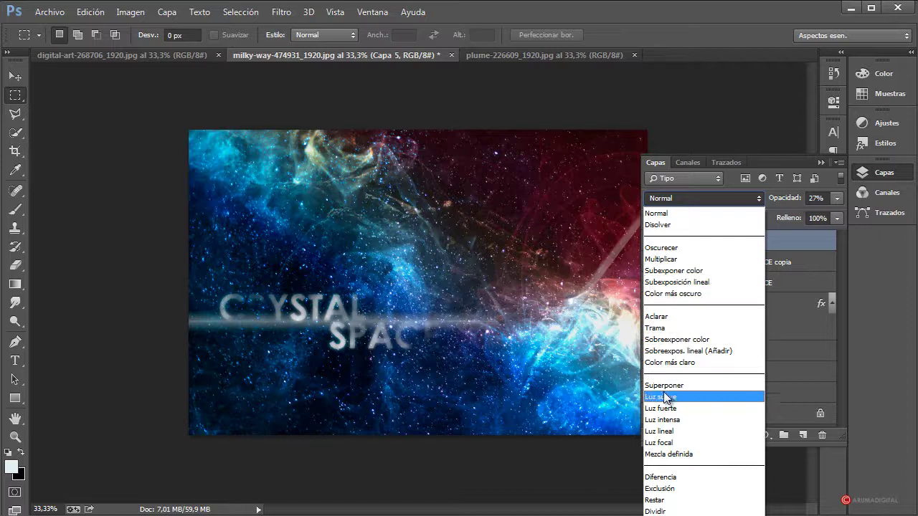
{"action": "left_click", "coordinate": [688, 386]}
{"action": "left_click", "coordinate": [835, 201]}
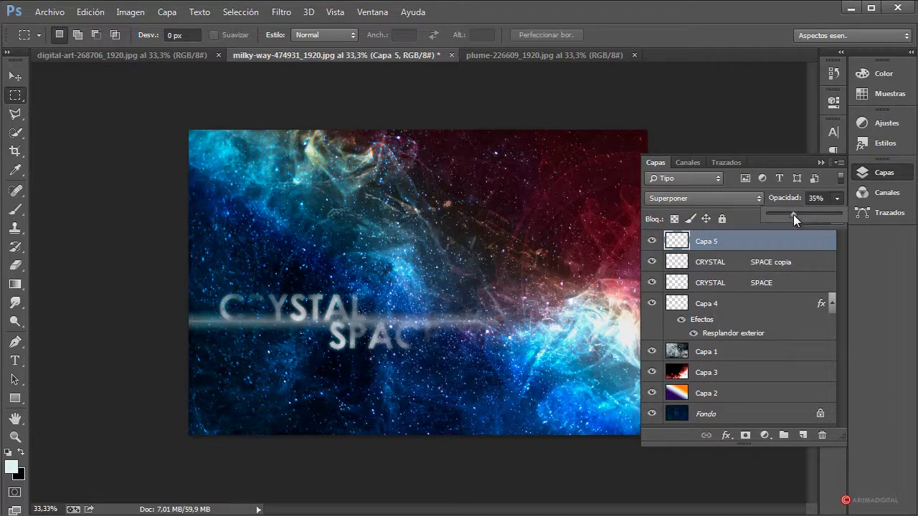
{"action": "left_click_drag", "start_coordinate": [810, 211], "coordinate": [814, 209]}
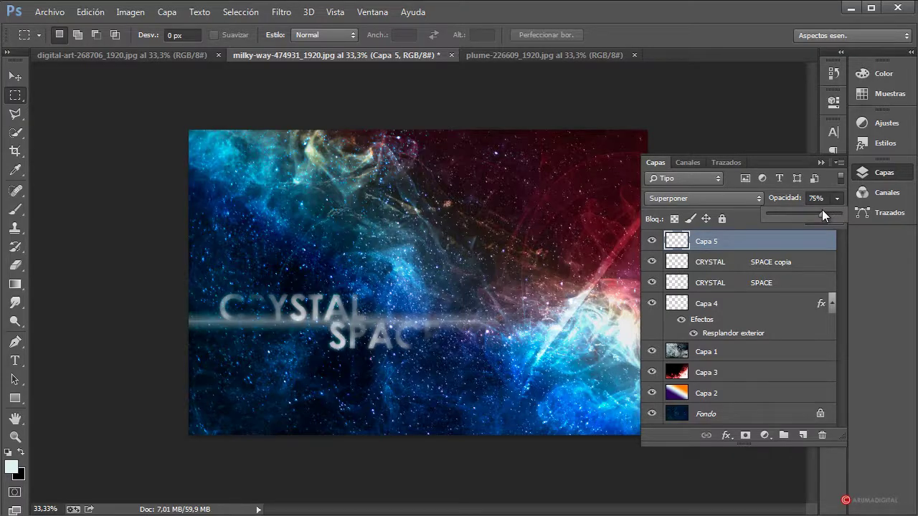
Duplicate the diagonal beam layer seven times, spreading the parallel copies across the upper and lower parts of the image
{"action": "left_click", "coordinate": [13, 79]}
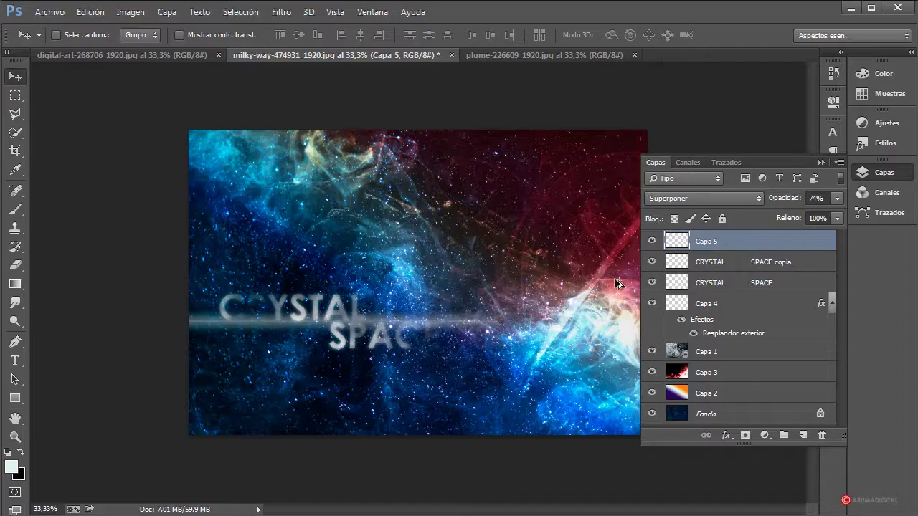
{"action": "mouse_move", "coordinate": [603, 265]}
{"action": "left_mouse_down"}
{"action": "mouse_move", "coordinate": [577, 190]}
{"action": "mouse_move", "coordinate": [595, 176]}
{"action": "mouse_move", "coordinate": [566, 188]}
{"action": "left_mouse_up"}
{"action": "key", "text": "ctrl+j"}
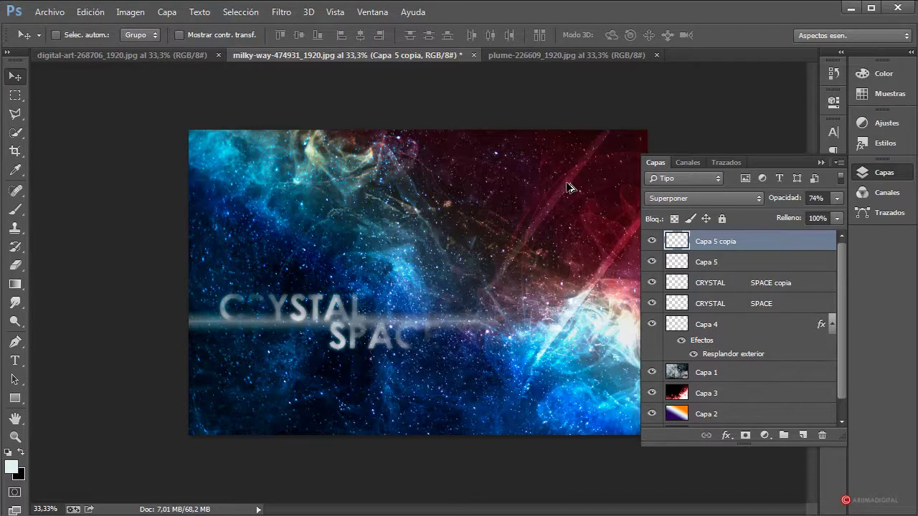
{"action": "mouse_move", "coordinate": [566, 188]}
{"action": "left_mouse_down"}
{"action": "mouse_move", "coordinate": [466, 215]}
{"action": "mouse_move", "coordinate": [371, 188]}
{"action": "mouse_move", "coordinate": [387, 189]}
{"action": "mouse_move", "coordinate": [231, 175]}
{"action": "mouse_move", "coordinate": [333, 189]}
{"action": "left_mouse_up"}
{"action": "key", "text": "ctrl+j"}
{"action": "key", "text": "ctrl+j"}
{"action": "mouse_move", "coordinate": [291, 158]}
{"action": "left_mouse_down"}
{"action": "mouse_move", "coordinate": [484, 175]}
{"action": "mouse_move", "coordinate": [229, 394]}
{"action": "mouse_move", "coordinate": [268, 375]}
{"action": "mouse_move", "coordinate": [285, 401]}
{"action": "mouse_move", "coordinate": [408, 333]}
{"action": "mouse_move", "coordinate": [409, 316]}
{"action": "mouse_move", "coordinate": [455, 361]}
{"action": "mouse_move", "coordinate": [593, 421]}
{"action": "mouse_move", "coordinate": [423, 432]}
{"action": "left_mouse_up"}
{"action": "key", "text": "ctrl+j"}
{"action": "key", "text": "ctrl+j"}
{"action": "key", "text": "ctrl+j"}
{"action": "key", "text": "ctrl+j"}
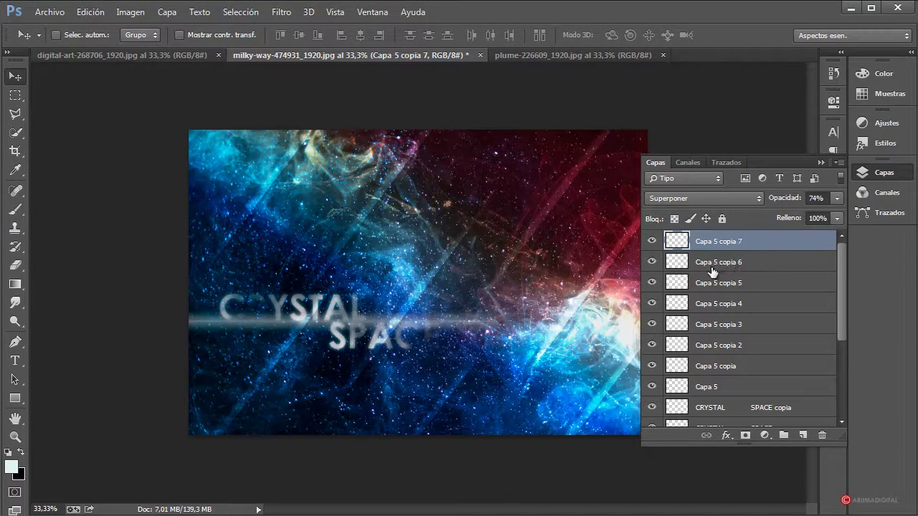
Free-transform the Capa 5 copia 7 beam at the image's lower centre to roughly three quarters of its size
{"action": "left_click", "coordinate": [16, 95]}
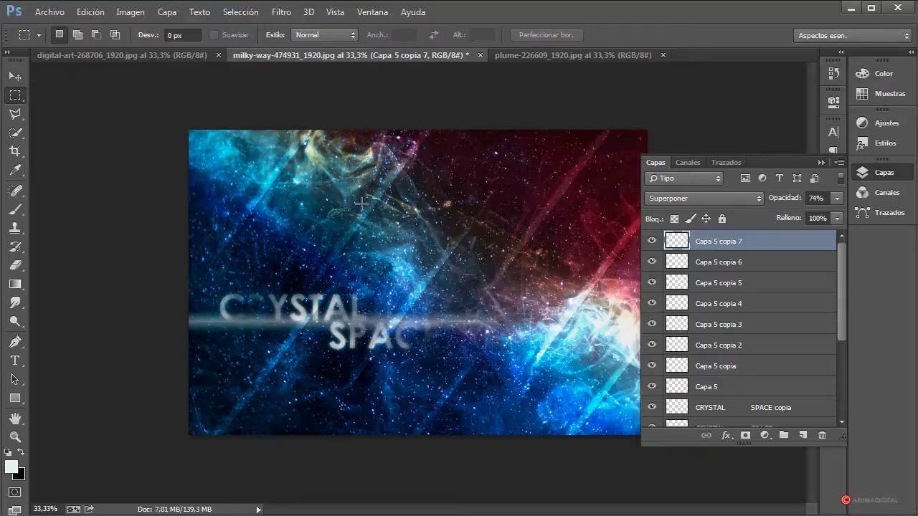
{"action": "right_click", "coordinate": [337, 187]}
{"action": "left_click", "coordinate": [373, 330]}
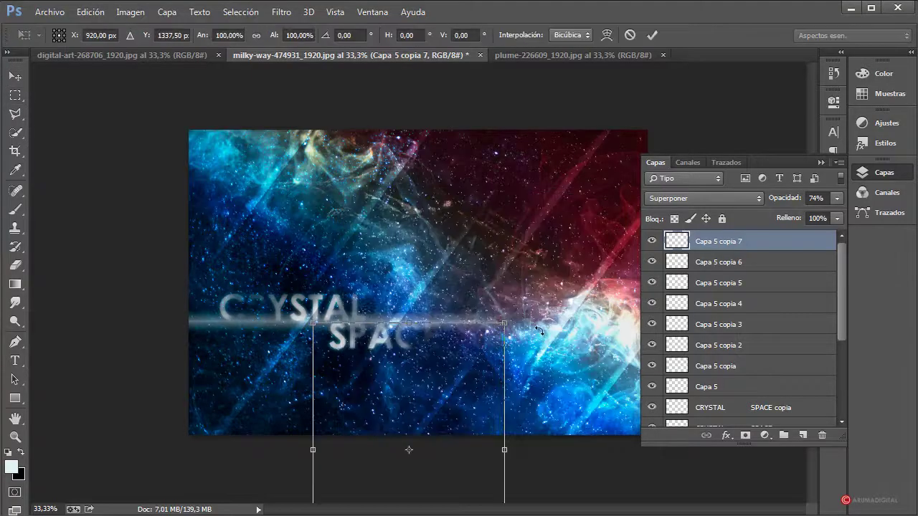
{"action": "left_click_drag", "start_coordinate": [504, 323], "coordinate": [429, 378]}
{"action": "left_click_drag", "start_coordinate": [408, 428], "coordinate": [440, 396]}
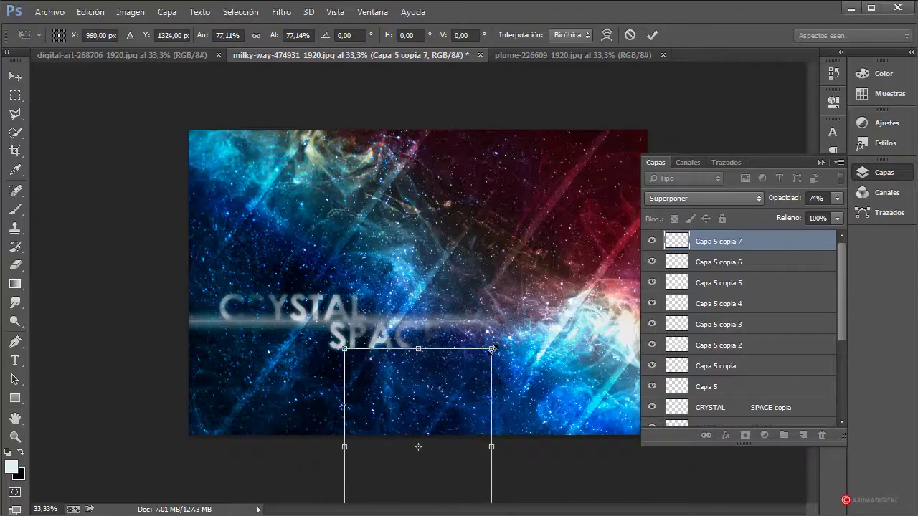
{"action": "left_click_drag", "start_coordinate": [491, 349], "coordinate": [489, 354]}
{"action": "key", "text": "Return"}
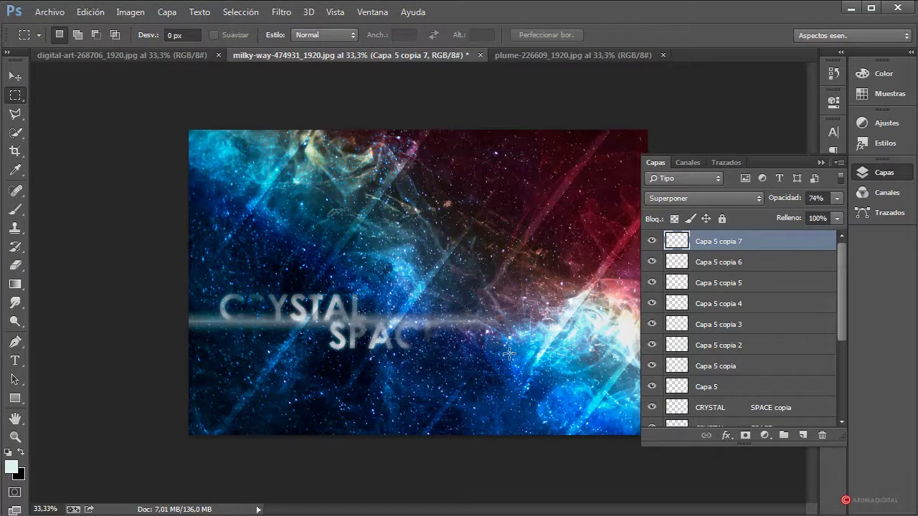
Scale the Capa 5 copia 6 beam to about 81% and reposition it in the image's lower-right area
{"action": "left_click", "coordinate": [739, 263]}
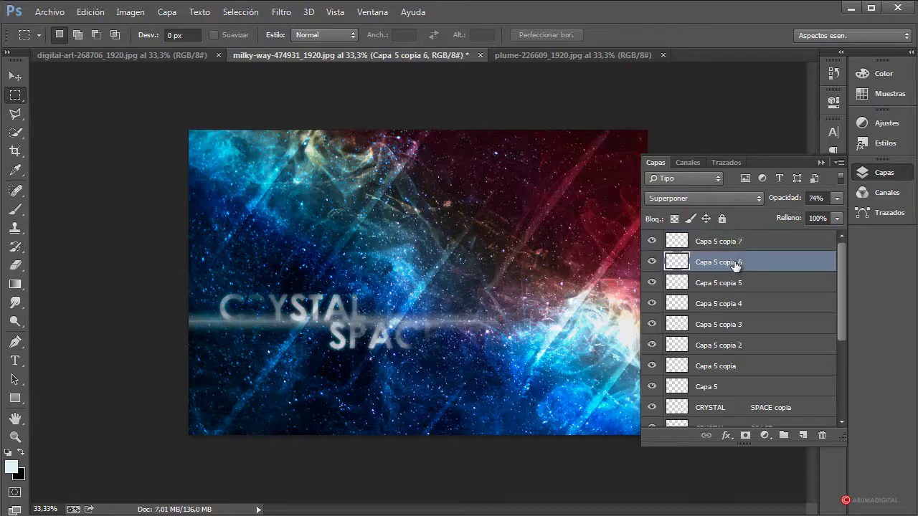
{"action": "right_click", "coordinate": [366, 244]}
{"action": "left_click", "coordinate": [477, 387]}
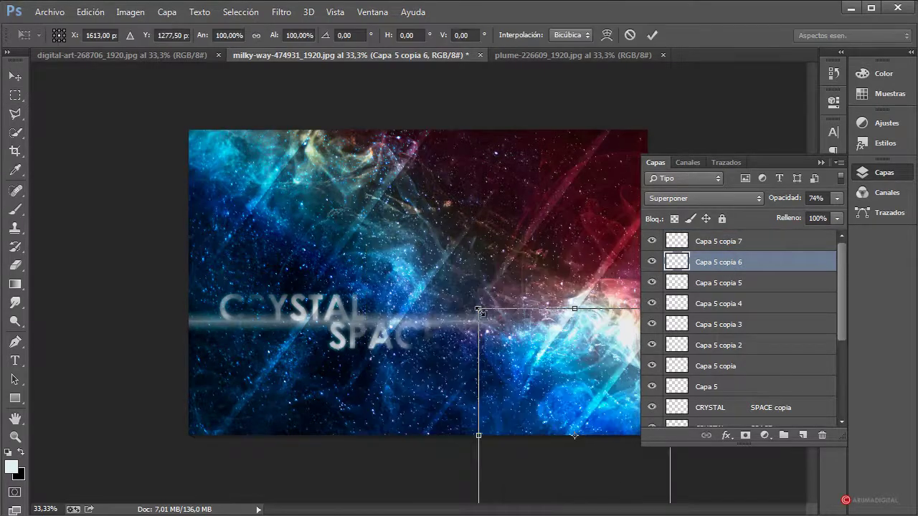
{"action": "left_click_drag", "start_coordinate": [480, 312], "coordinate": [530, 342]}
{"action": "left_click_drag", "start_coordinate": [601, 407], "coordinate": [583, 402]}
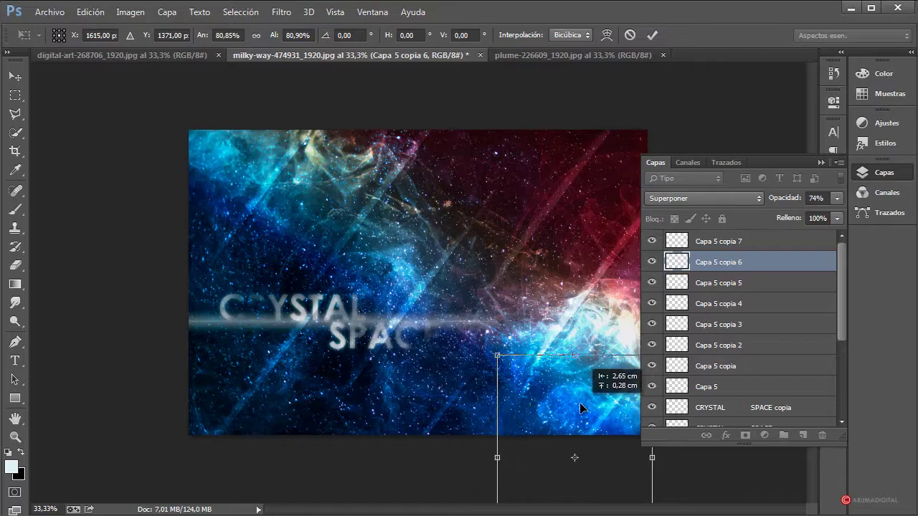
{"action": "key", "text": "Return"}
{"action": "key", "text": "m"}
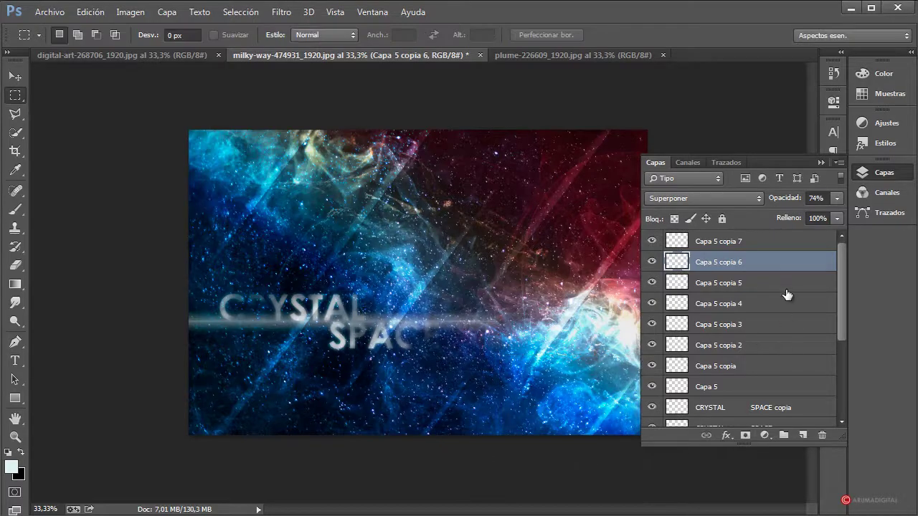
Enlarge the Capa 5 copia 5 beam proportionally and shift it slightly up and right across the image's centre
{"action": "left_click", "coordinate": [745, 285]}
{"action": "right_click", "coordinate": [515, 223]}
{"action": "left_click", "coordinate": [584, 366]}
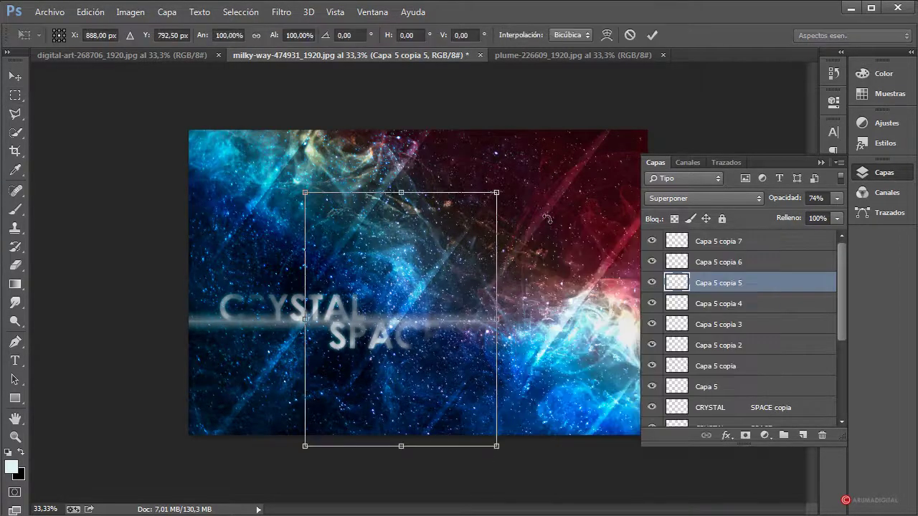
{"action": "left_click_drag", "start_coordinate": [497, 191], "coordinate": [645, 84]}
{"action": "left_click_drag", "start_coordinate": [498, 289], "coordinate": [515, 275]}
{"action": "key", "text": "Return"}
{"action": "key", "text": "m"}
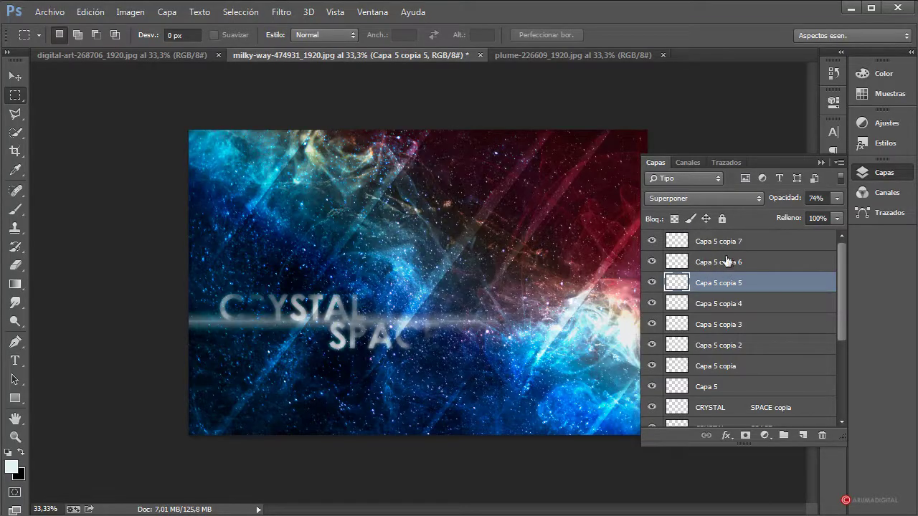
Enlarge the Capa 5 copia 4 beam in the image's lower-left area to about 124% with Free Transform
{"action": "left_click", "coordinate": [731, 306]}
{"action": "right_click", "coordinate": [350, 241]}
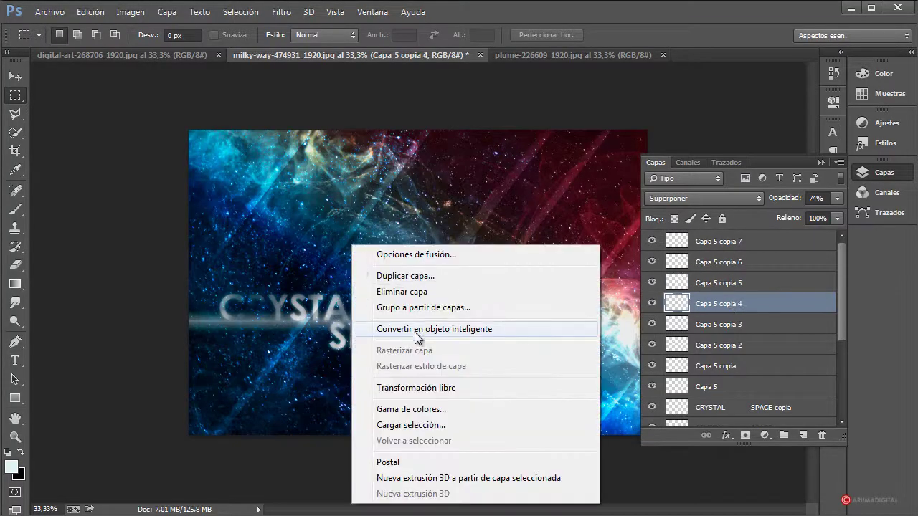
{"action": "left_click", "coordinate": [416, 390]}
{"action": "left_click_drag", "start_coordinate": [356, 257], "coordinate": [419, 207]}
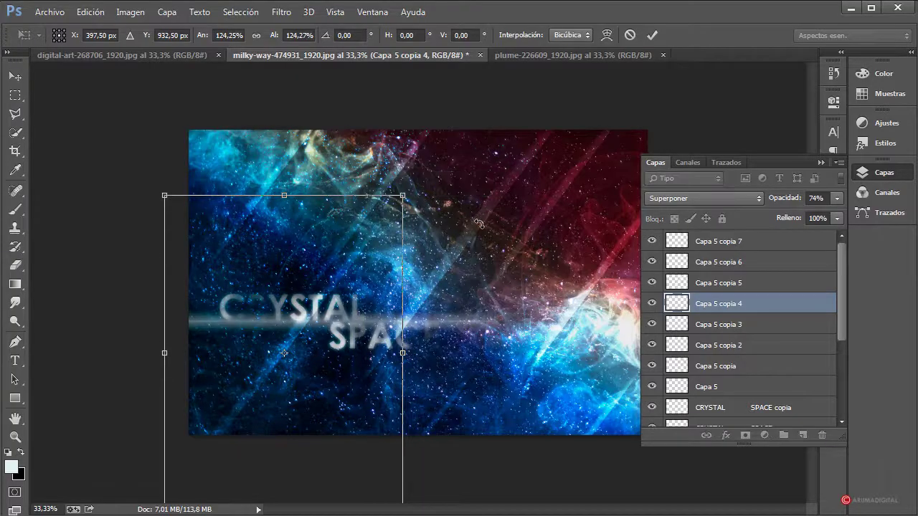
{"action": "key", "text": "Return"}
{"action": "key", "text": "m"}
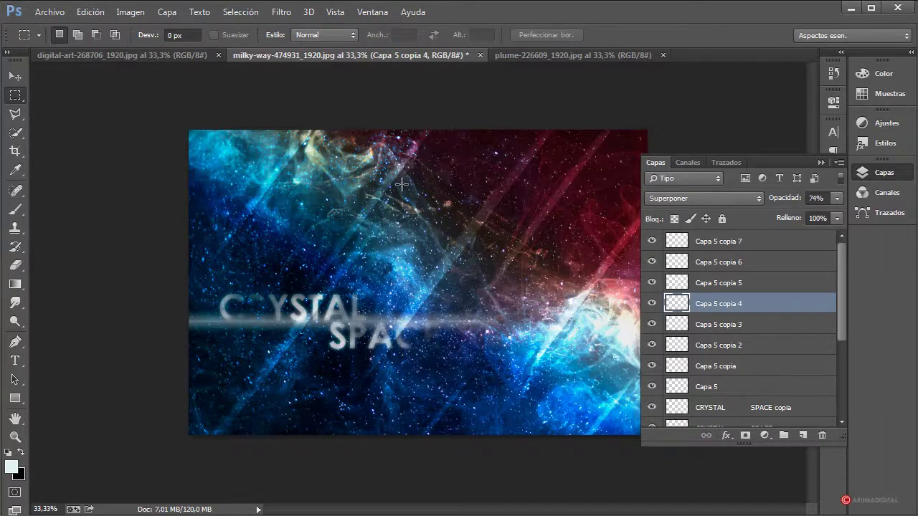
Scale the Capa 5 copia 3 beam down to about 73% and position it in the image's upper-left corner
{"action": "left_click", "coordinate": [719, 324]}
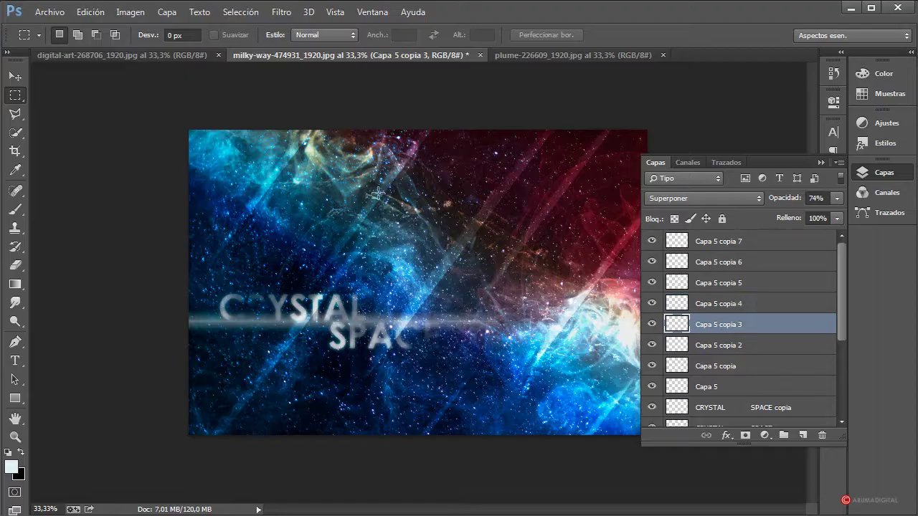
{"action": "right_click", "coordinate": [378, 192]}
{"action": "left_click", "coordinate": [408, 216]}
{"action": "left_click_drag", "start_coordinate": [356, 185], "coordinate": [347, 212]}
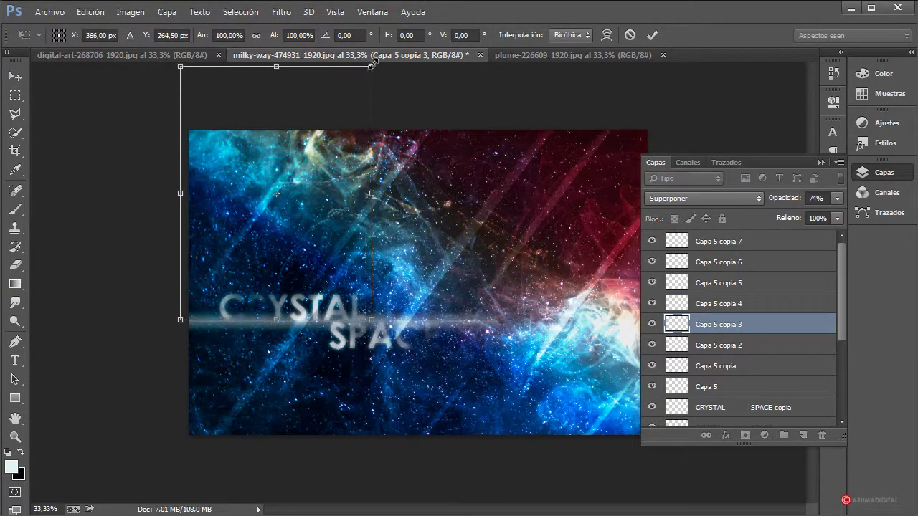
{"action": "left_click_drag", "start_coordinate": [371, 66], "coordinate": [328, 135]}
{"action": "left_click_drag", "start_coordinate": [290, 209], "coordinate": [299, 182]}
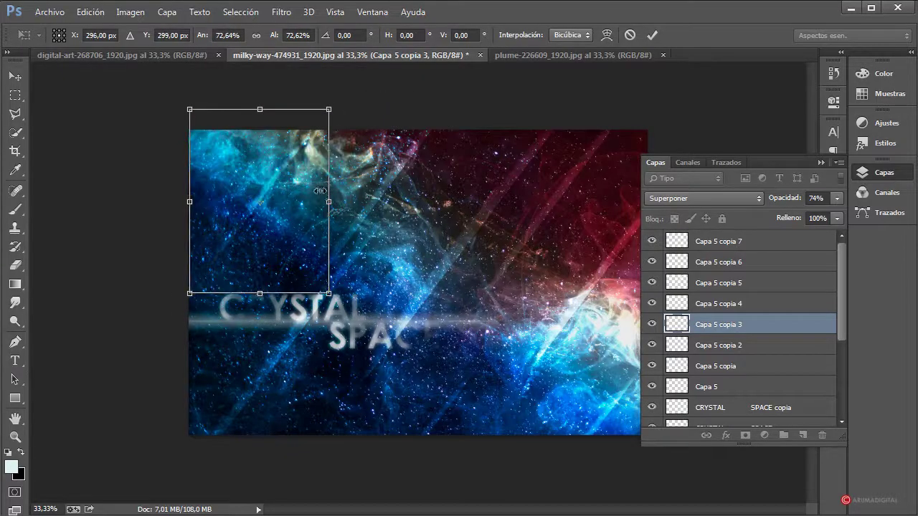
{"action": "key", "text": "Return"}
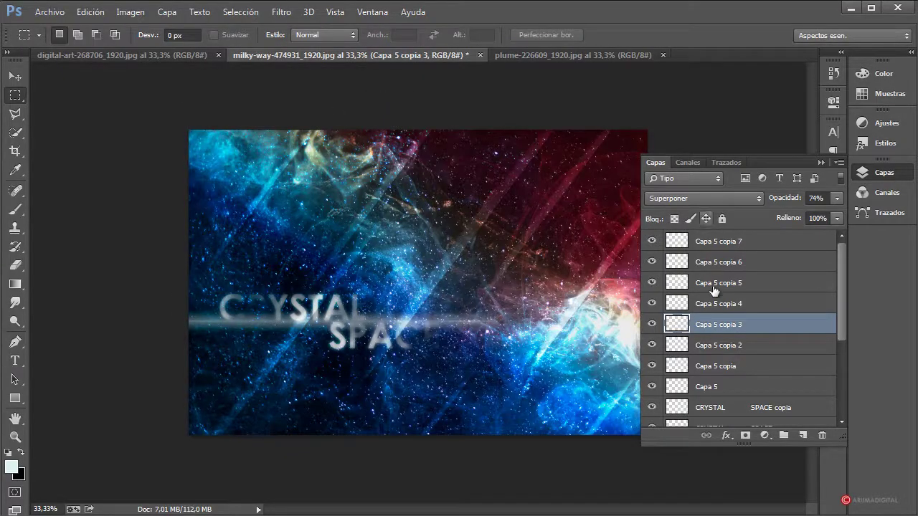
Duplicate Capa 5 copia 7 and free-transform the copy to about 141%, rotated about 52° to lie along the horizontal light streak
{"action": "left_click", "coordinate": [752, 245]}
{"action": "left_click_drag", "start_coordinate": [752, 243], "coordinate": [808, 436]}
{"action": "right_click", "coordinate": [360, 206]}
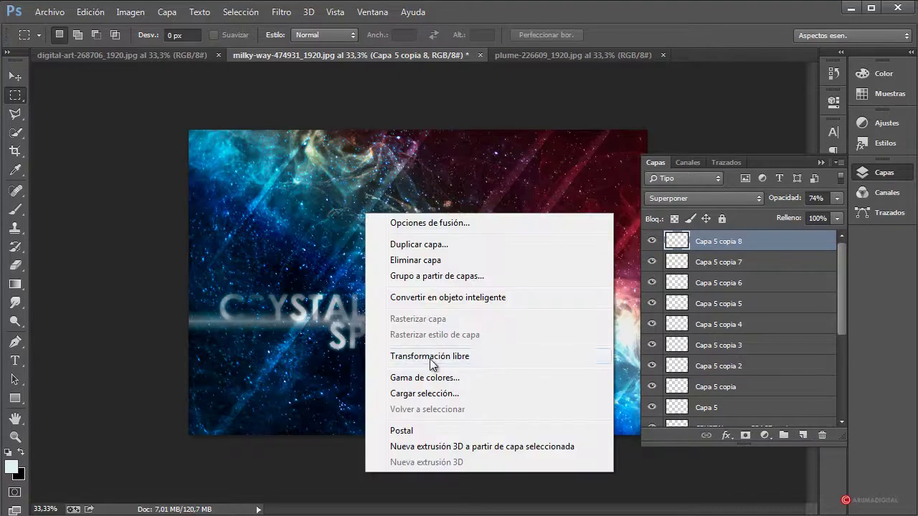
{"action": "left_click", "coordinate": [435, 364]}
{"action": "left_click_drag", "start_coordinate": [521, 349], "coordinate": [559, 401]}
{"action": "left_click_drag", "start_coordinate": [450, 416], "coordinate": [361, 297]}
{"action": "left_click_drag", "start_coordinate": [459, 304], "coordinate": [480, 339]}
{"action": "left_click_drag", "start_coordinate": [385, 342], "coordinate": [337, 348]}
{"action": "left_click_drag", "start_coordinate": [400, 321], "coordinate": [499, 355]}
{"action": "left_click_drag", "start_coordinate": [428, 334], "coordinate": [392, 335]}
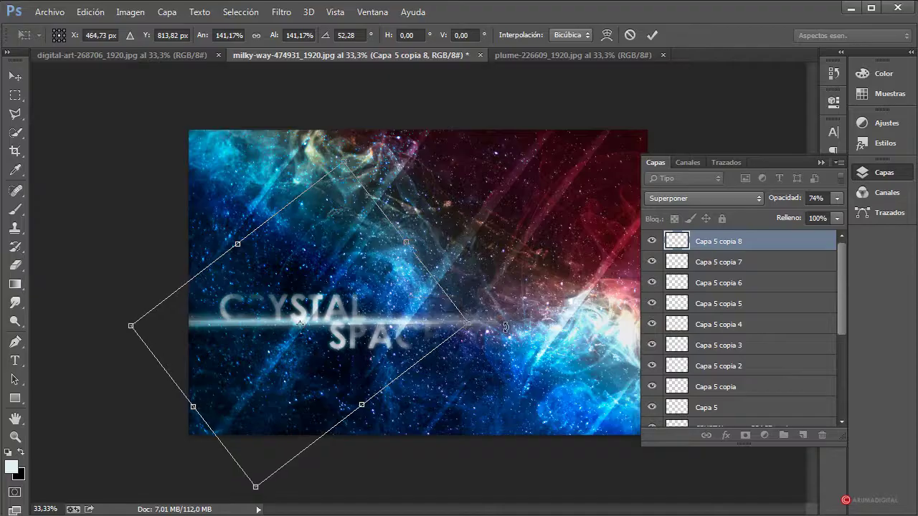
Refine the duplicated beam's rotation to about 52.86° and nudge it slightly up and left over the light streak
{"action": "left_click_drag", "start_coordinate": [497, 327], "coordinate": [505, 327]}
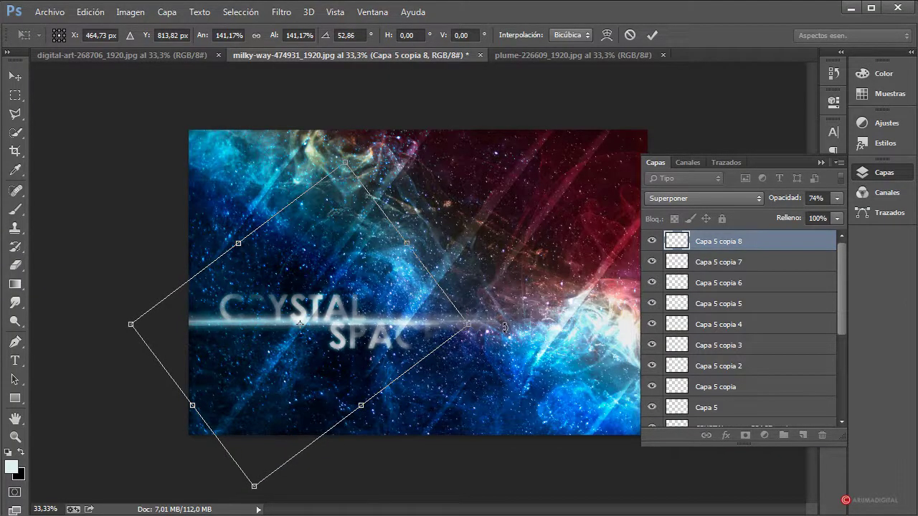
{"action": "left_click_drag", "start_coordinate": [399, 330], "coordinate": [397, 327]}
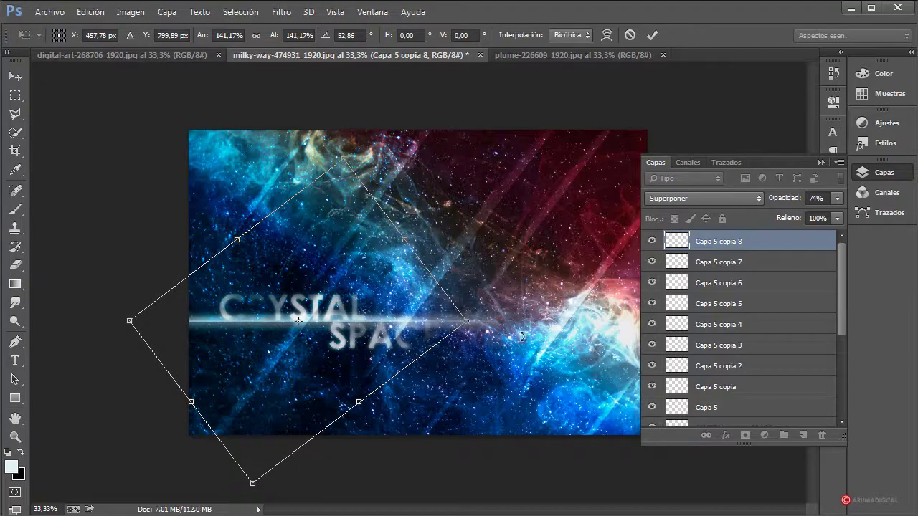
{"action": "key", "text": "Return"}
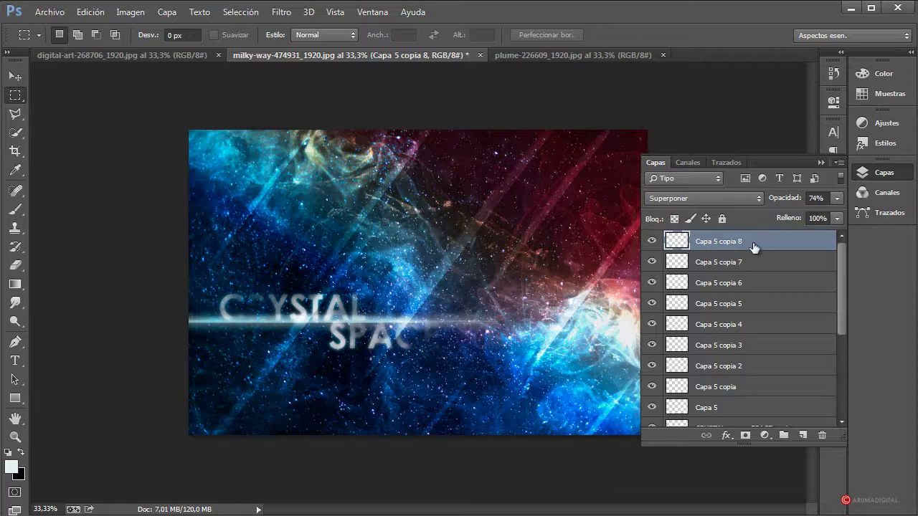
Merge the diagonal beam layers from Capa 5 through Capa 5 copia 7 into one layer, leaving Capa 5 copia 8 separate
{"action": "left_click", "coordinate": [749, 264]}
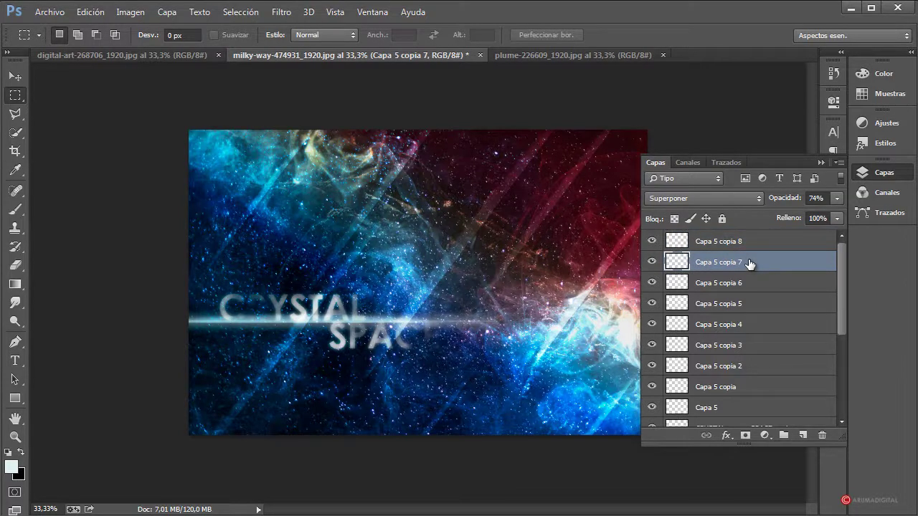
{"action": "left_click_drag", "start_coordinate": [841, 304], "coordinate": [845, 330]}
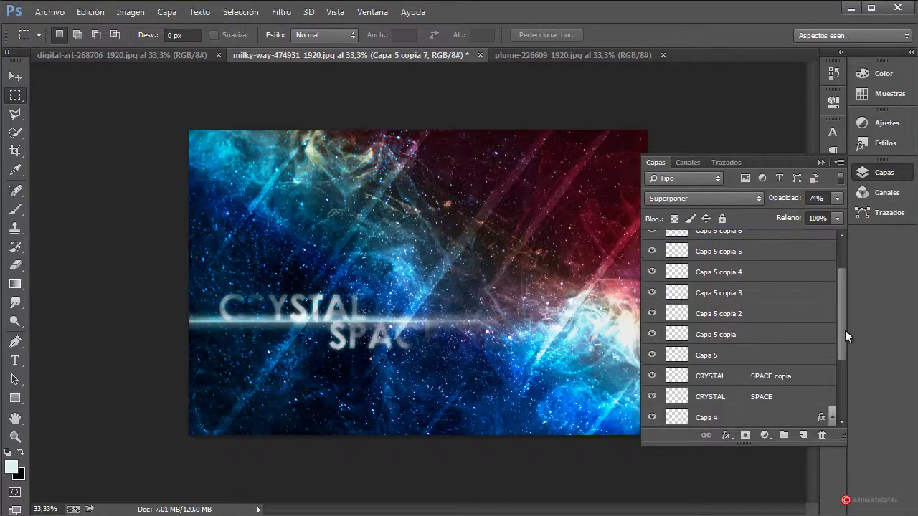
{"action": "left_click", "coordinate": [735, 355], "text": "shift"}
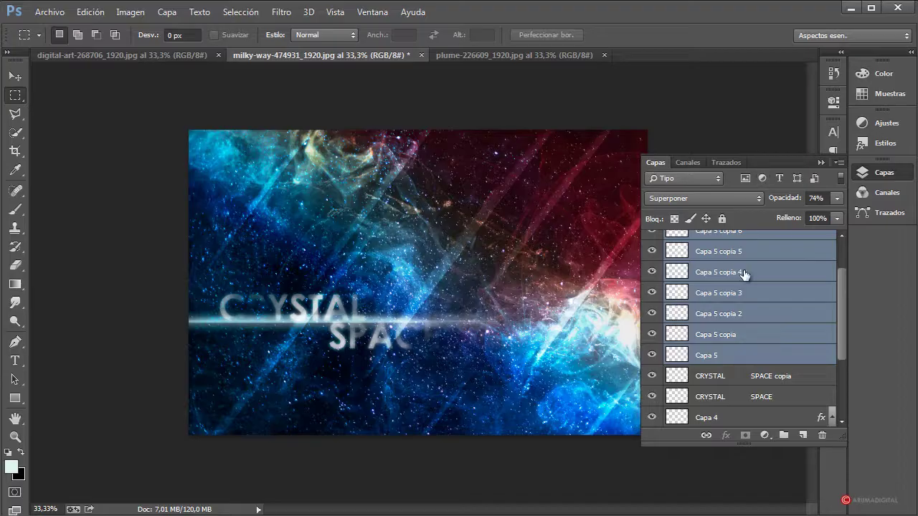
{"action": "left_click_drag", "start_coordinate": [840, 358], "coordinate": [840, 352]}
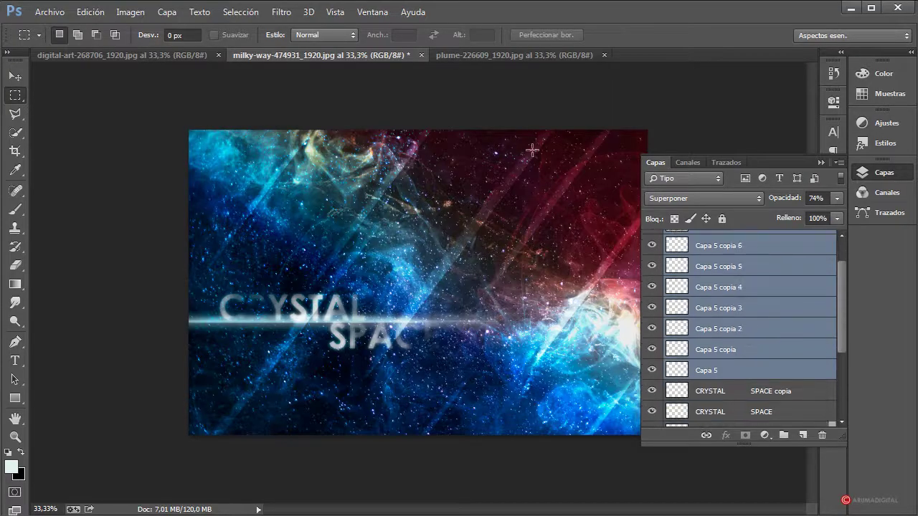
{"action": "left_click_drag", "start_coordinate": [841, 299], "coordinate": [848, 277]}
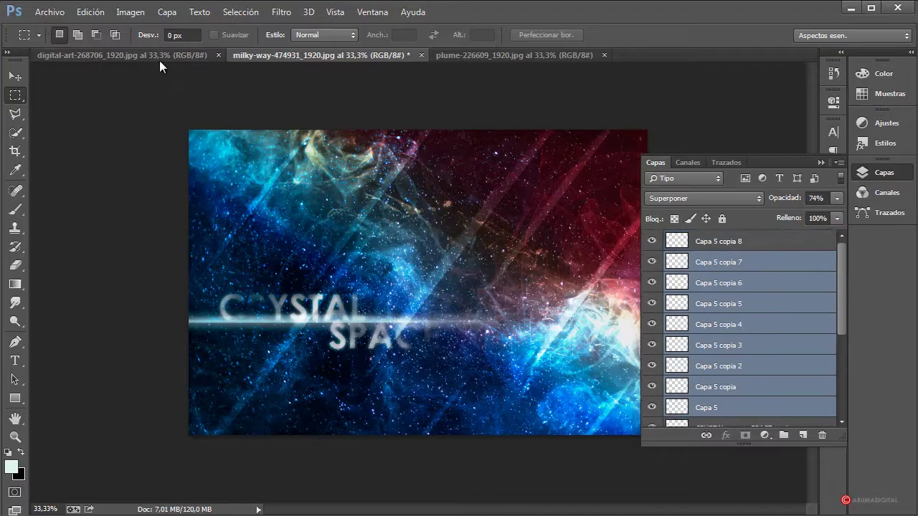
{"action": "right_click", "coordinate": [738, 267]}
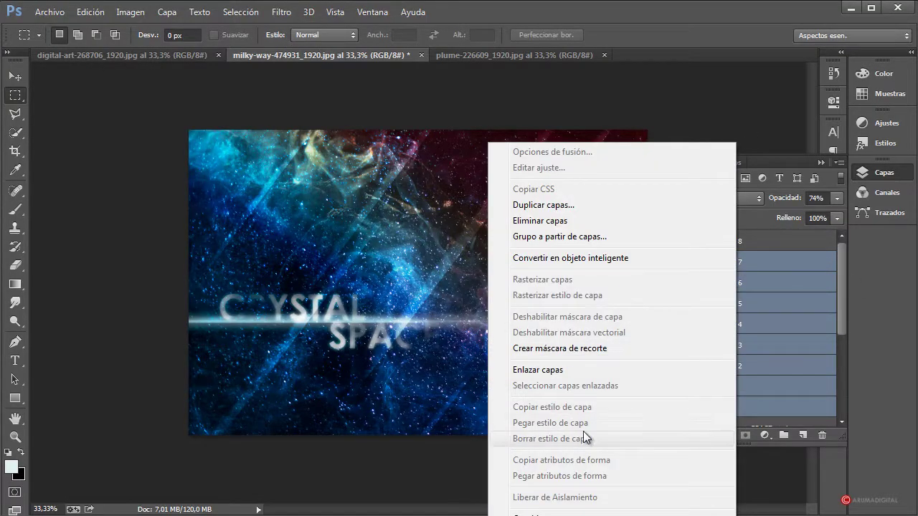
{"action": "left_click", "coordinate": [560, 514]}
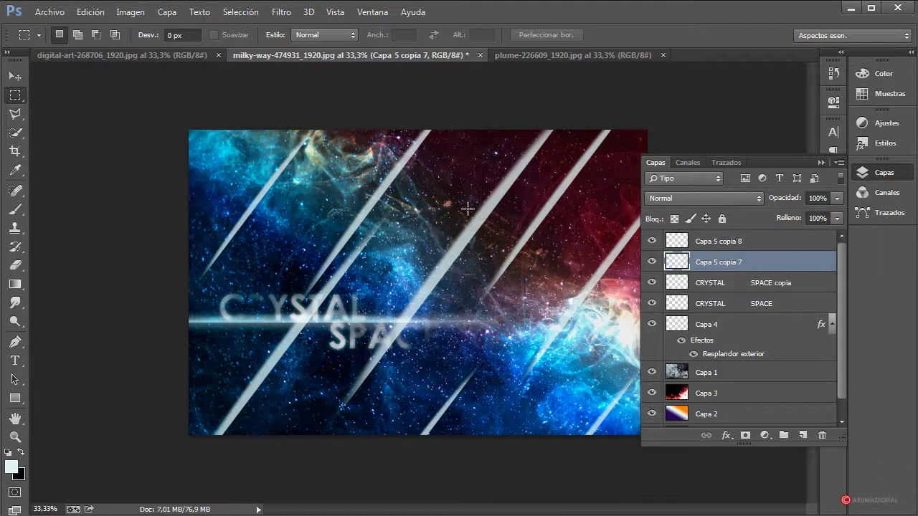
Try the Sobreexponer color blend mode at 23% opacity on the merged beam layer
{"action": "left_click", "coordinate": [714, 196]}
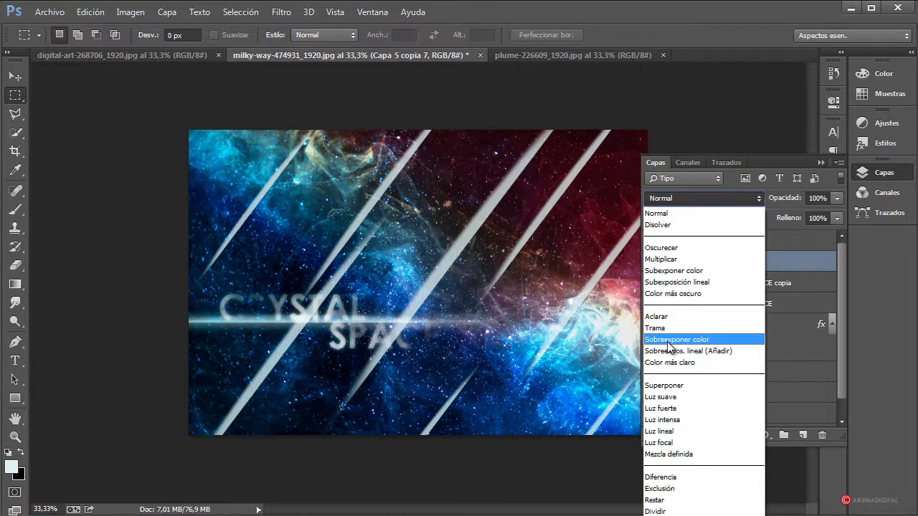
{"action": "left_click", "coordinate": [667, 341]}
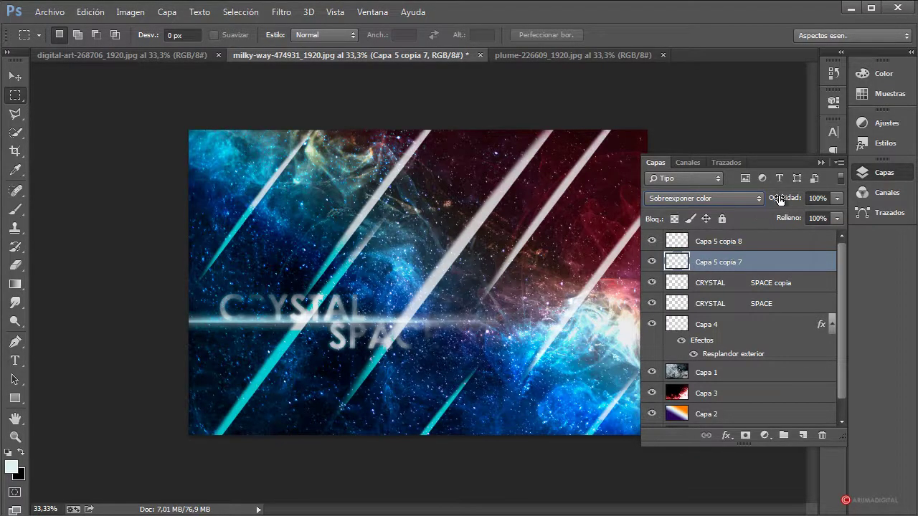
{"action": "left_click", "coordinate": [836, 198]}
{"action": "left_click_drag", "start_coordinate": [799, 214], "coordinate": [780, 221]}
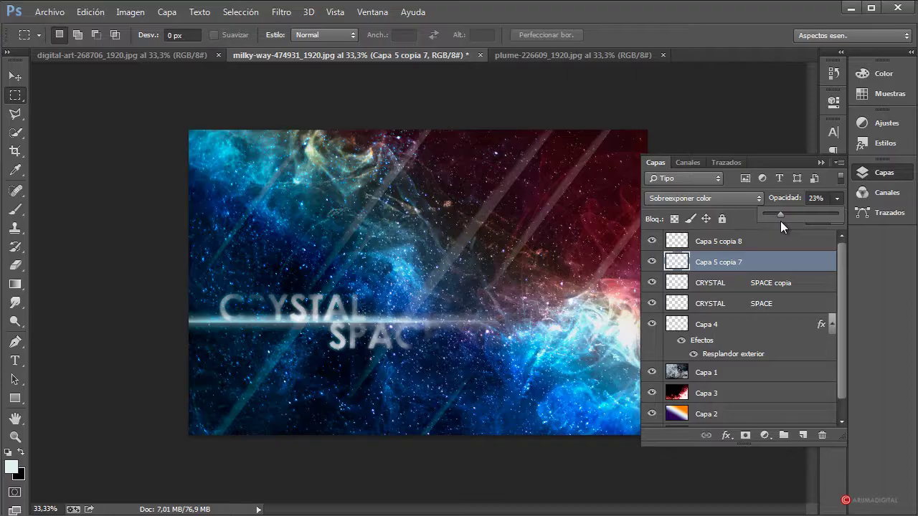
{"action": "left_click", "coordinate": [751, 244]}
{"action": "left_click", "coordinate": [749, 258]}
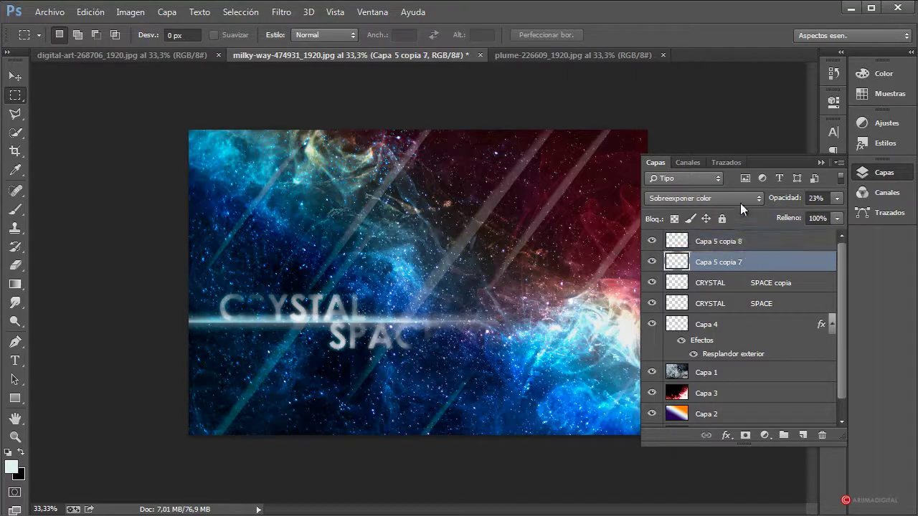
Set the merged beam layer's blend mode to Superponer and its opacity to 100%
{"action": "left_click", "coordinate": [739, 200]}
{"action": "left_click", "coordinate": [671, 386]}
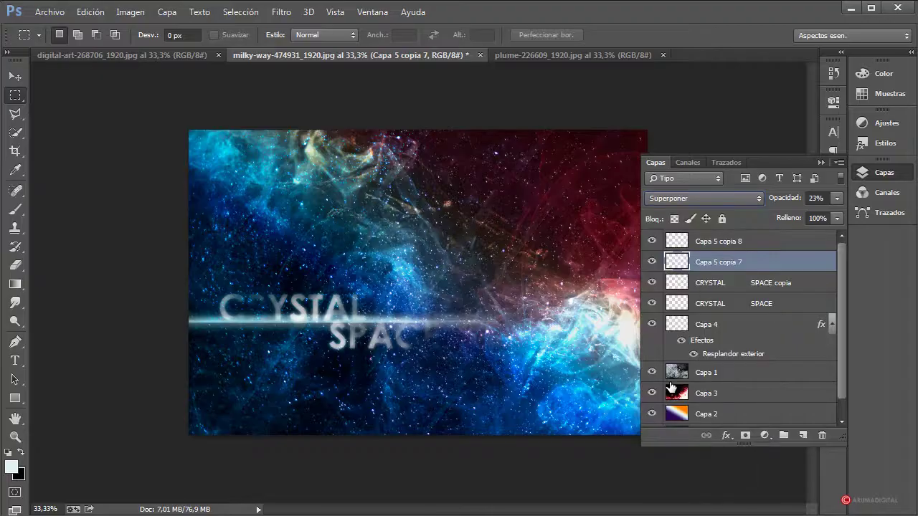
{"action": "left_click", "coordinate": [835, 197]}
{"action": "left_click_drag", "start_coordinate": [800, 213], "coordinate": [824, 213]}
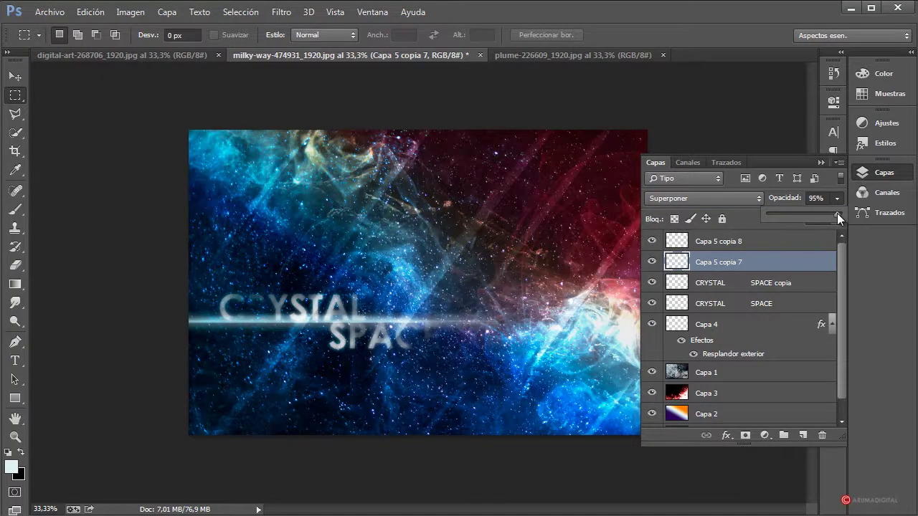
{"action": "left_click", "coordinate": [797, 261]}
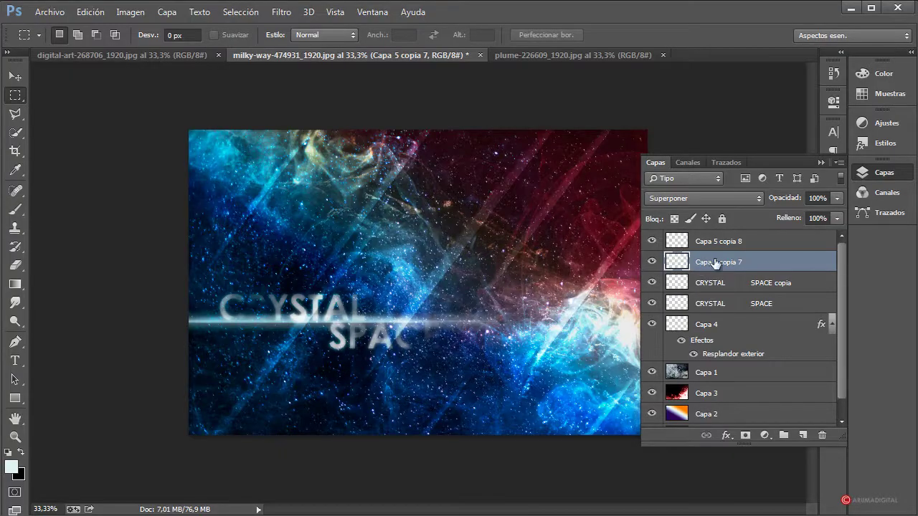
Duplicate the merged beam layer and soften the copy with a Gaussian blur
{"action": "mouse_move", "coordinate": [770, 260]}
{"action": "left_mouse_down"}
{"action": "mouse_move", "coordinate": [791, 427]}
{"action": "mouse_move", "coordinate": [802, 434]}
{"action": "left_mouse_up"}
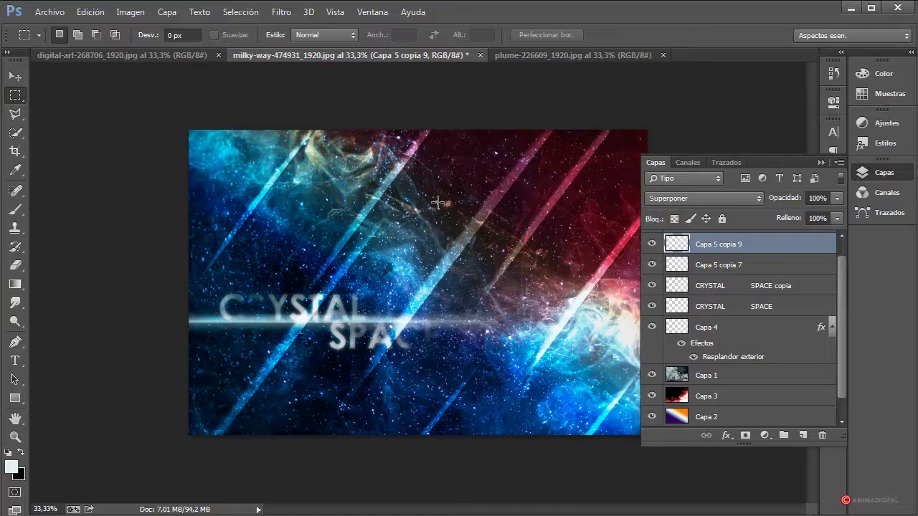
{"action": "left_click", "coordinate": [280, 13]}
{"action": "mouse_move", "coordinate": [300, 172]}
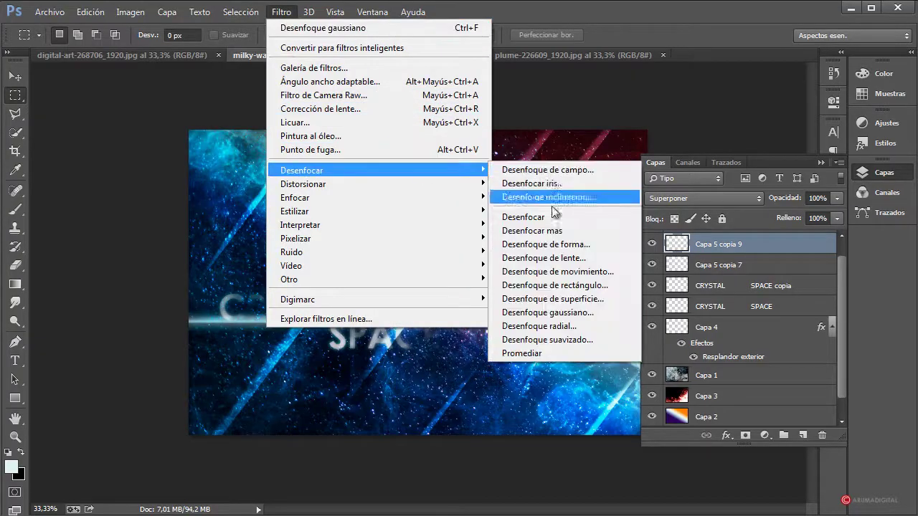
{"action": "left_click", "coordinate": [552, 312]}
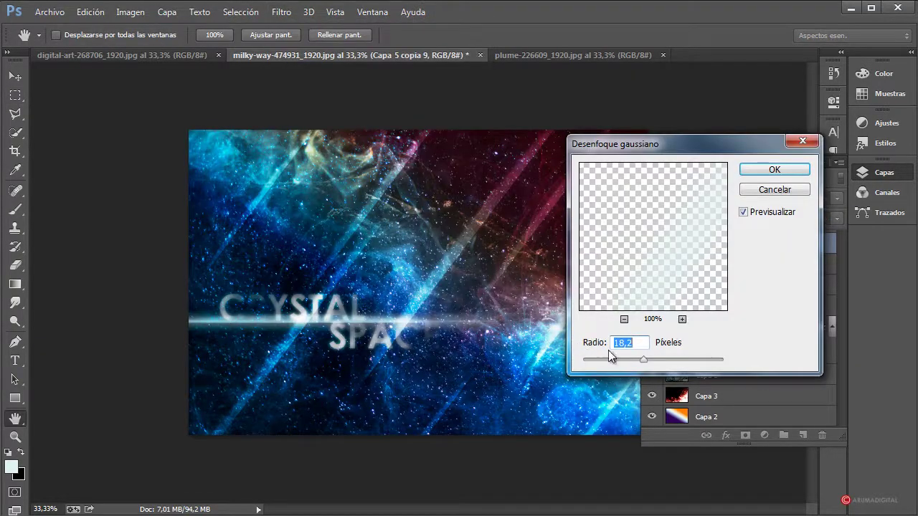
{"action": "left_click_drag", "start_coordinate": [615, 364], "coordinate": [645, 357]}
{"action": "left_click", "coordinate": [776, 170]}
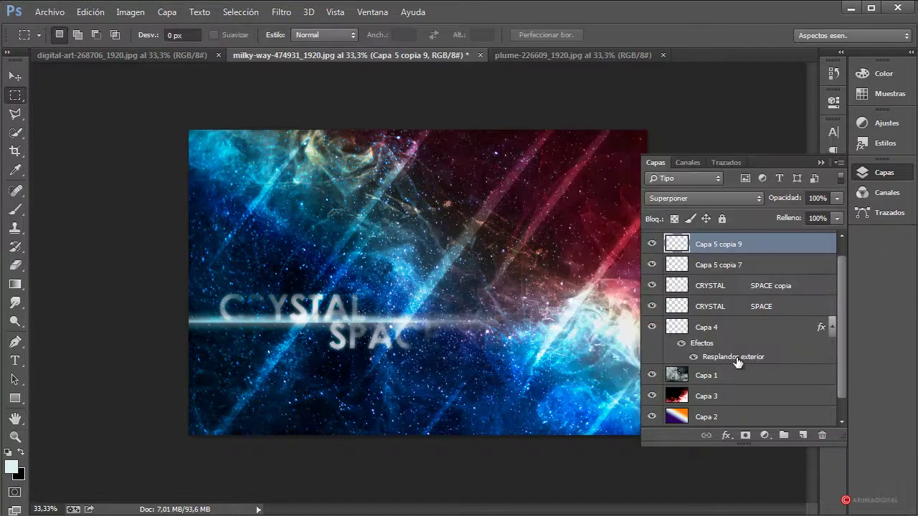
Compare the image with and without the blurred beam copy, leaving that layer visible
{"action": "left_click", "coordinate": [652, 244]}
{"action": "left_click", "coordinate": [652, 243]}
{"action": "left_click", "coordinate": [653, 244]}
{"action": "left_click", "coordinate": [653, 245]}
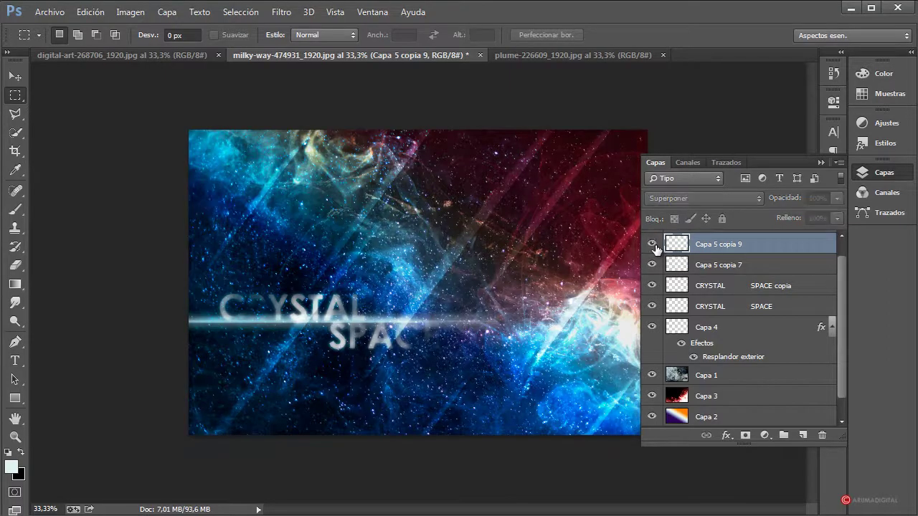
{"action": "left_click", "coordinate": [653, 244]}
{"action": "left_click", "coordinate": [653, 244]}
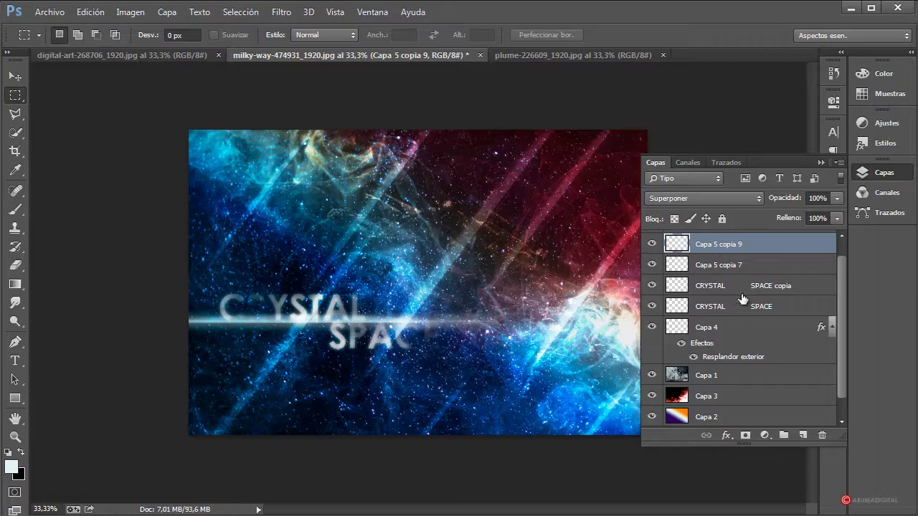
Set the opacity of the Capa 3 layer to 42%
{"action": "scroll", "coordinate": [843, 328], "scroll_direction": "down", "scroll_amount": 1}
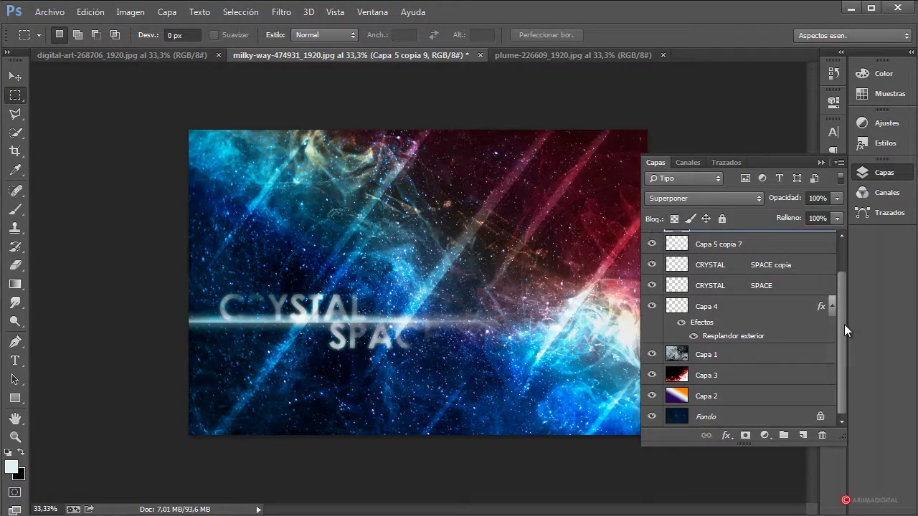
{"action": "left_click", "coordinate": [737, 377]}
{"action": "left_click", "coordinate": [836, 198]}
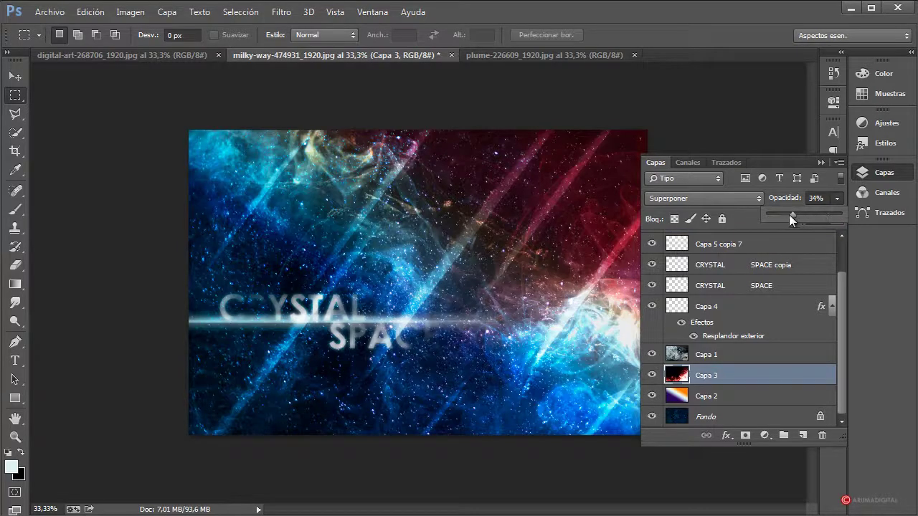
{"action": "mouse_move", "coordinate": [789, 215]}
{"action": "left_mouse_down"}
{"action": "mouse_move", "coordinate": [825, 215]}
{"action": "mouse_move", "coordinate": [801, 221]}
{"action": "left_mouse_up"}
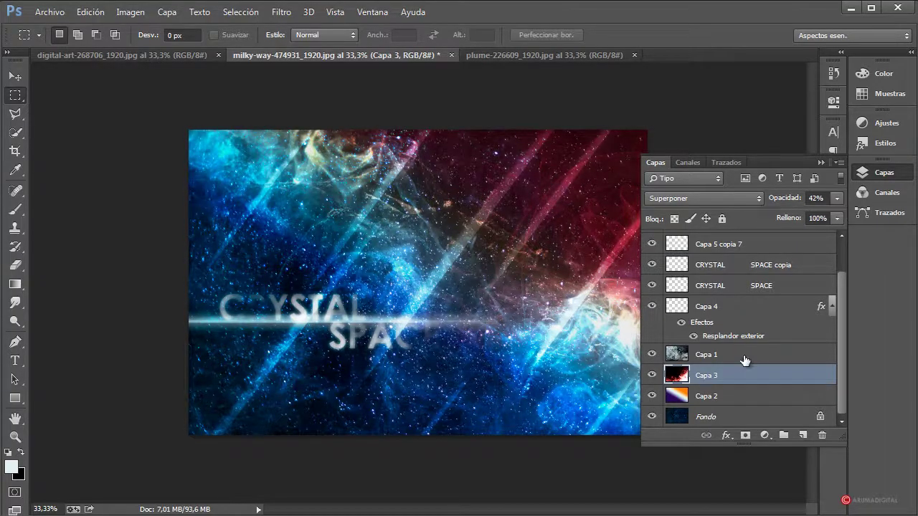
Set the opacity of the Capa 1 layer to 54% and collapse the layer list to reveal the whole image
{"action": "left_click", "coordinate": [688, 354]}
{"action": "left_click", "coordinate": [834, 198]}
{"action": "mouse_move", "coordinate": [801, 215]}
{"action": "left_mouse_down"}
{"action": "mouse_move", "coordinate": [785, 217]}
{"action": "mouse_move", "coordinate": [816, 214]}
{"action": "mouse_move", "coordinate": [809, 217]}
{"action": "left_mouse_up"}
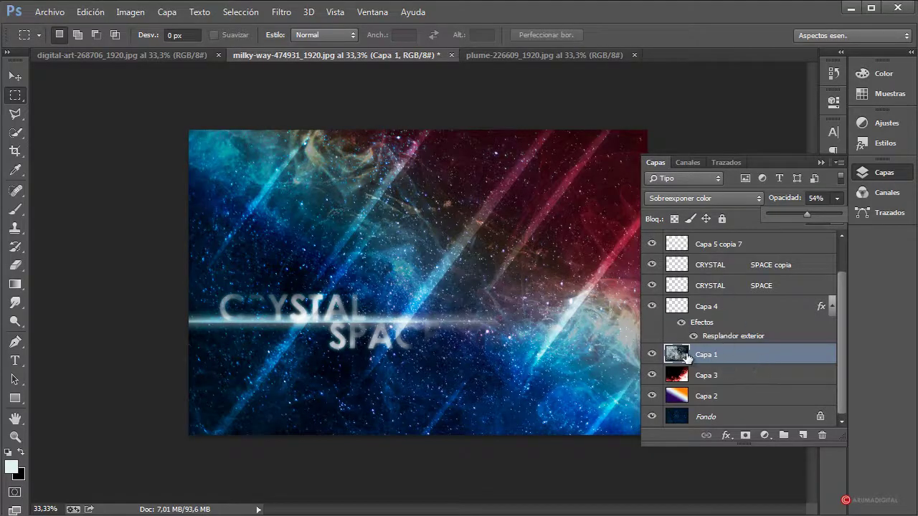
{"action": "left_click", "coordinate": [839, 374]}
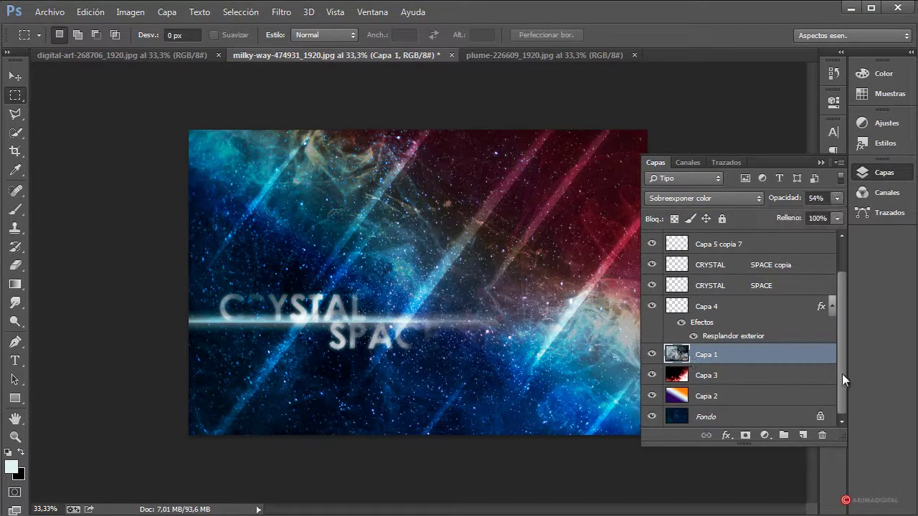
{"action": "left_click", "coordinate": [744, 398]}
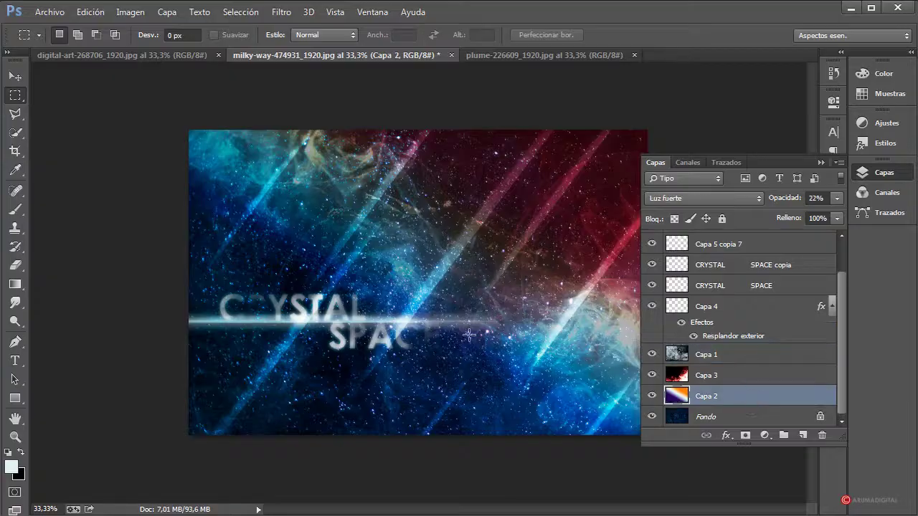
{"action": "left_click", "coordinate": [822, 164]}
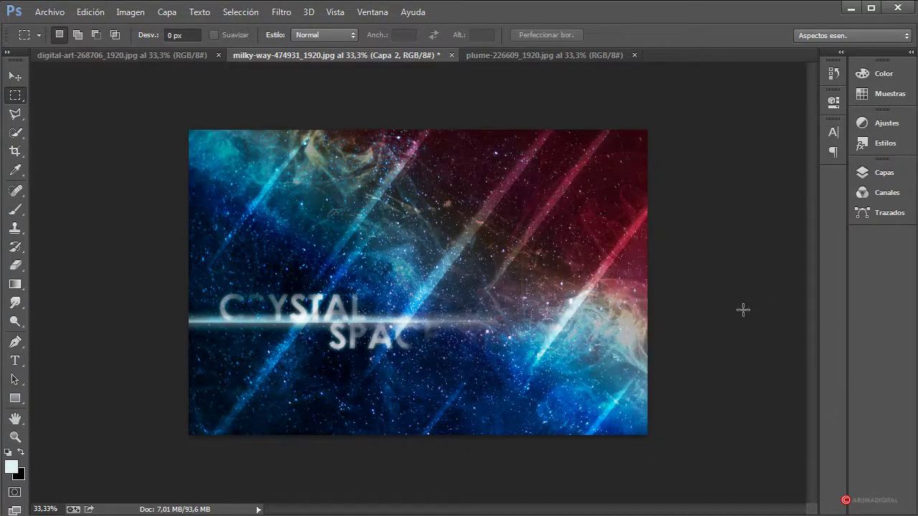